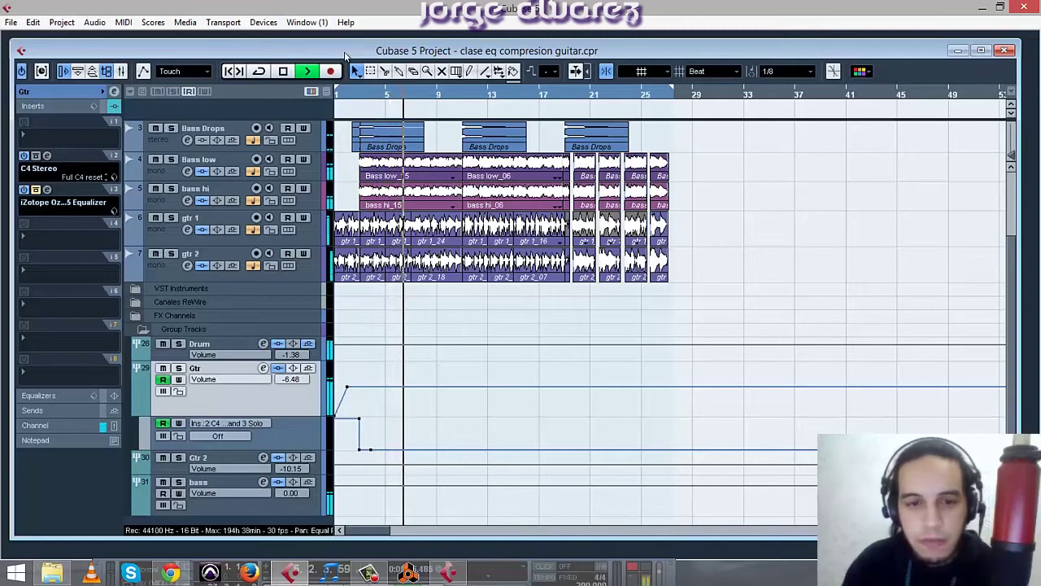
# Listen to the full mix from the start of the project and return the playhead to the first bar.
pyautogui.press('space')
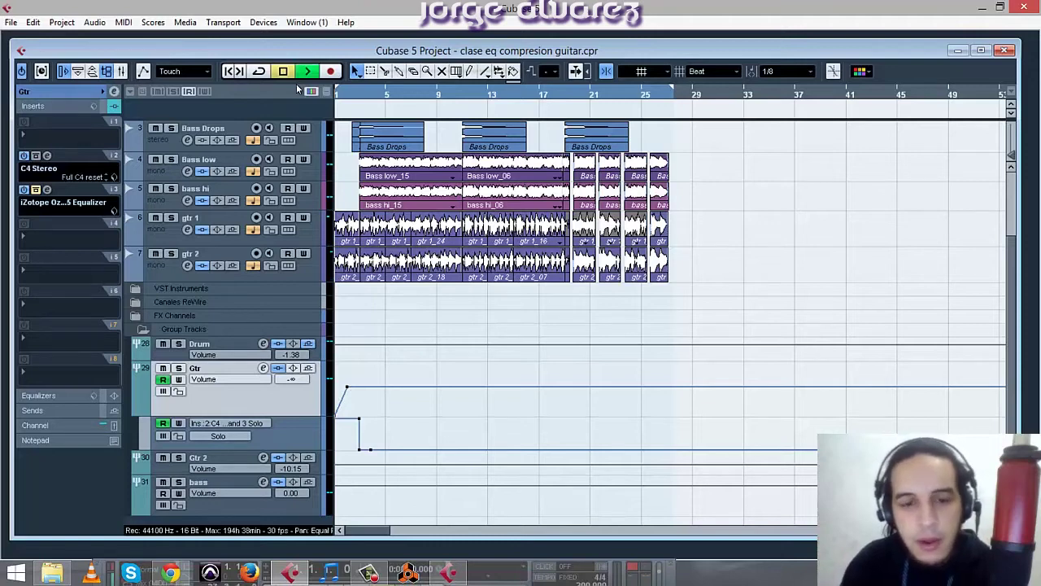
pyautogui.press('space')
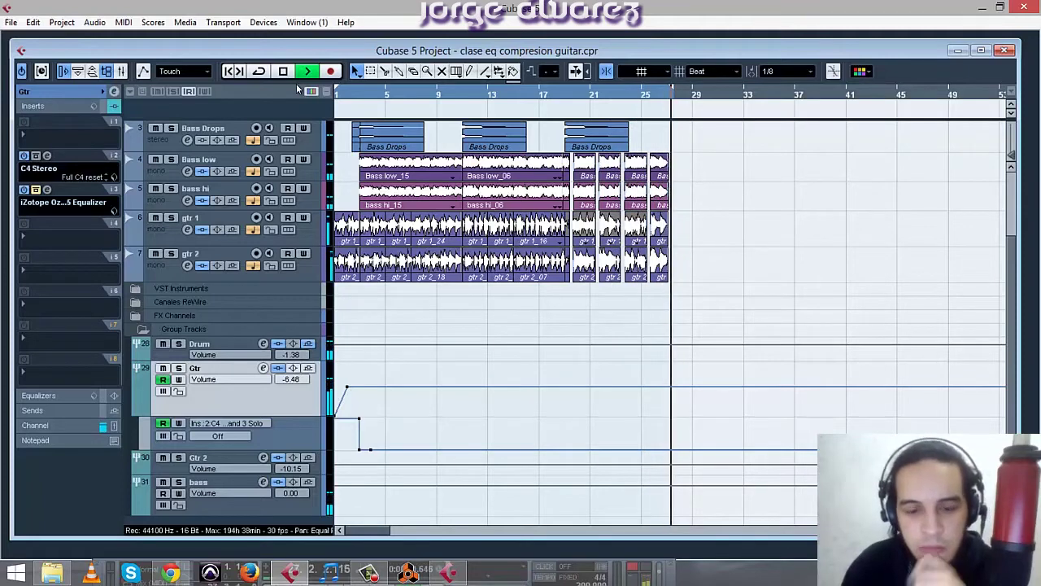
pyautogui.press('space')
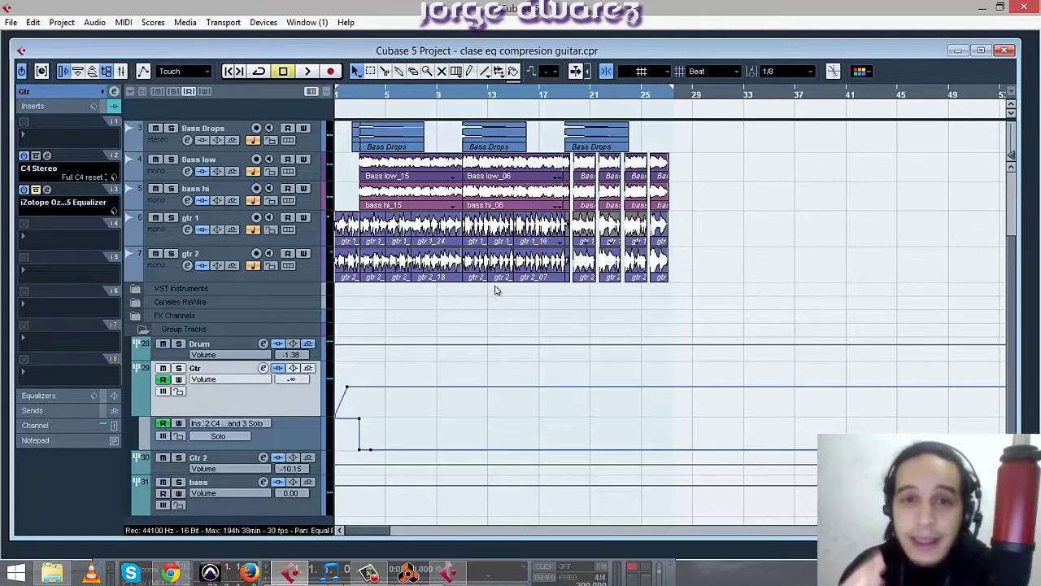
pyautogui.click(357, 96)
pyautogui.click(335, 96)
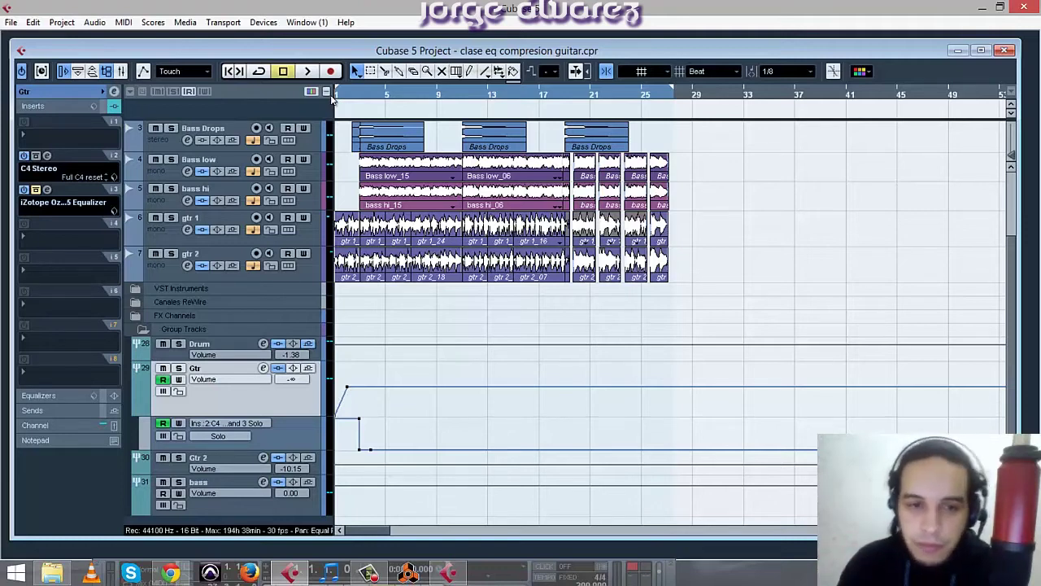
# Display the inserts of the gtr 1 track and bypass its second StudioEQ and the Renaissance Axx Stereo.
pyautogui.click(167, 233)
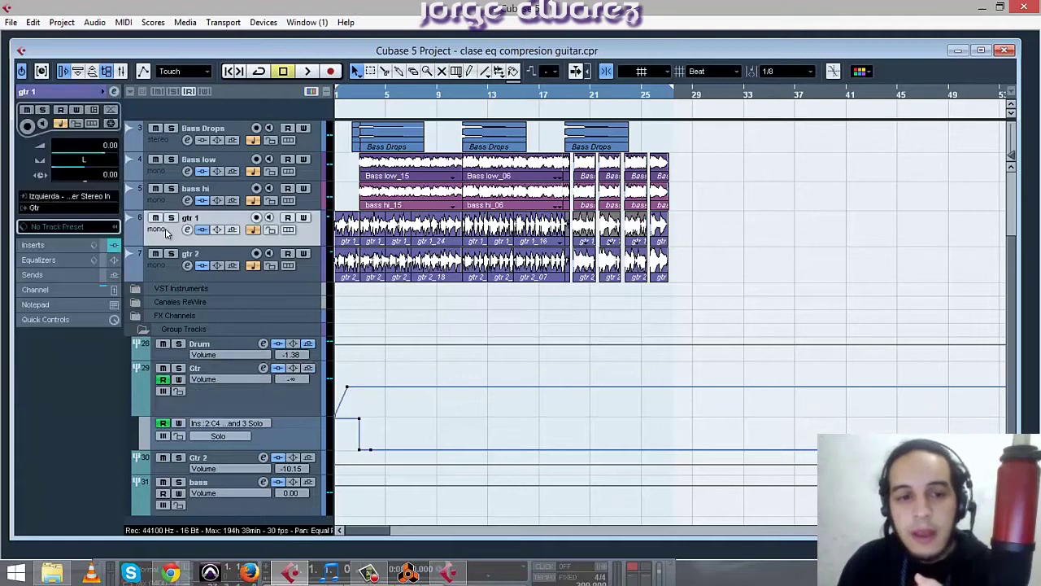
pyautogui.click(83, 244)
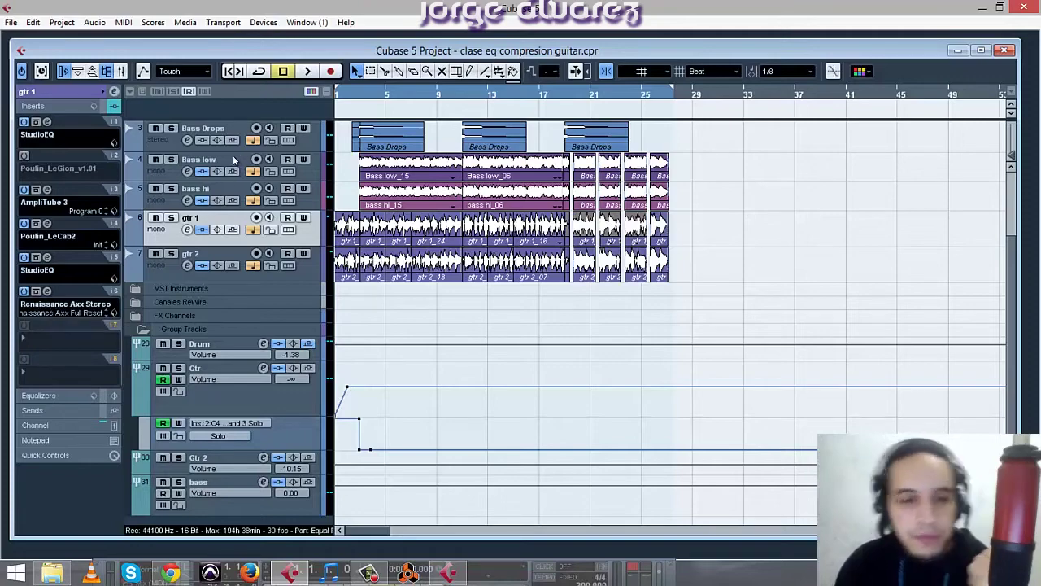
pyautogui.press('h')
pyautogui.press('h')
pyautogui.press('h')
pyautogui.press('h')
pyautogui.press('h')
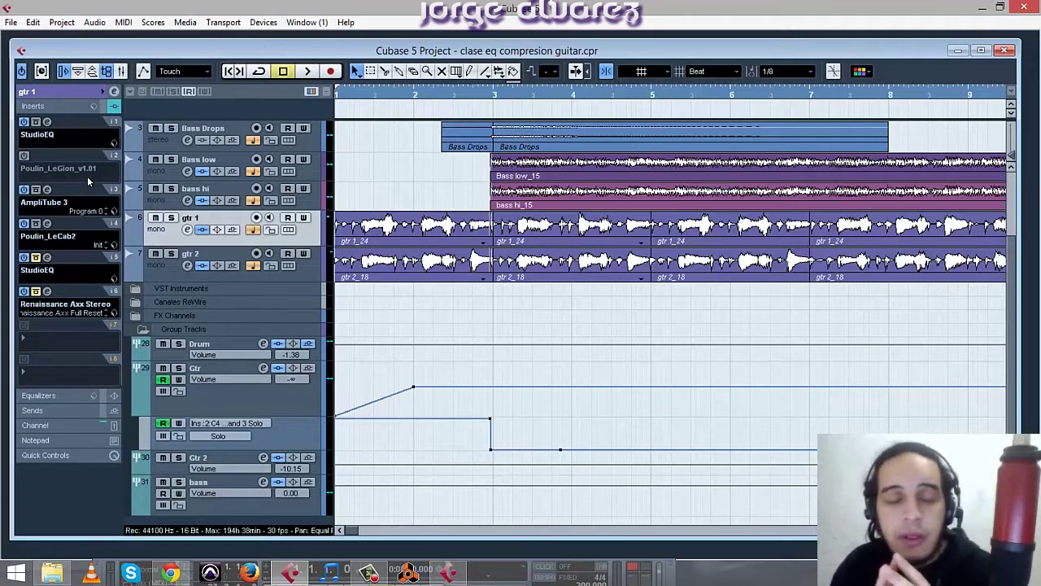
# Solo the gtr 1 track and bypass the iZotope maximizer on the output channel in the mixer.
pyautogui.click(171, 218)
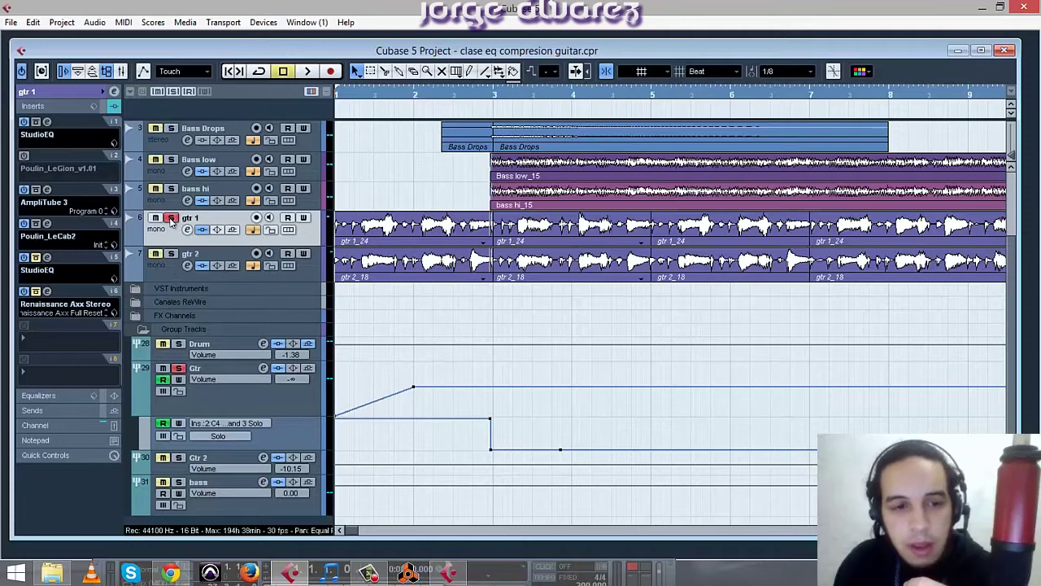
pyautogui.press('F3')
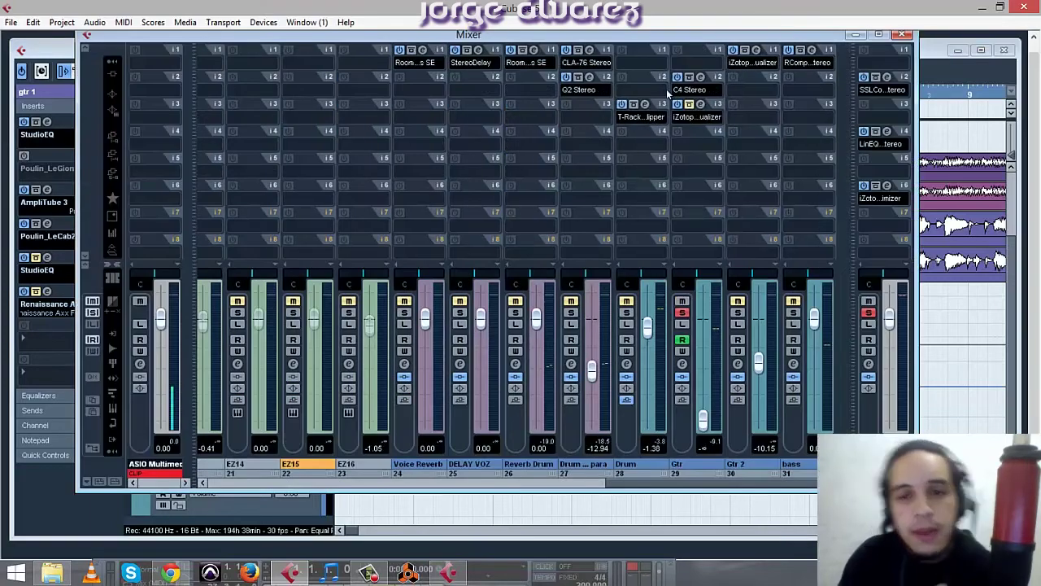
pyautogui.moveTo(667, 42); pyautogui.dragTo(660, 55)
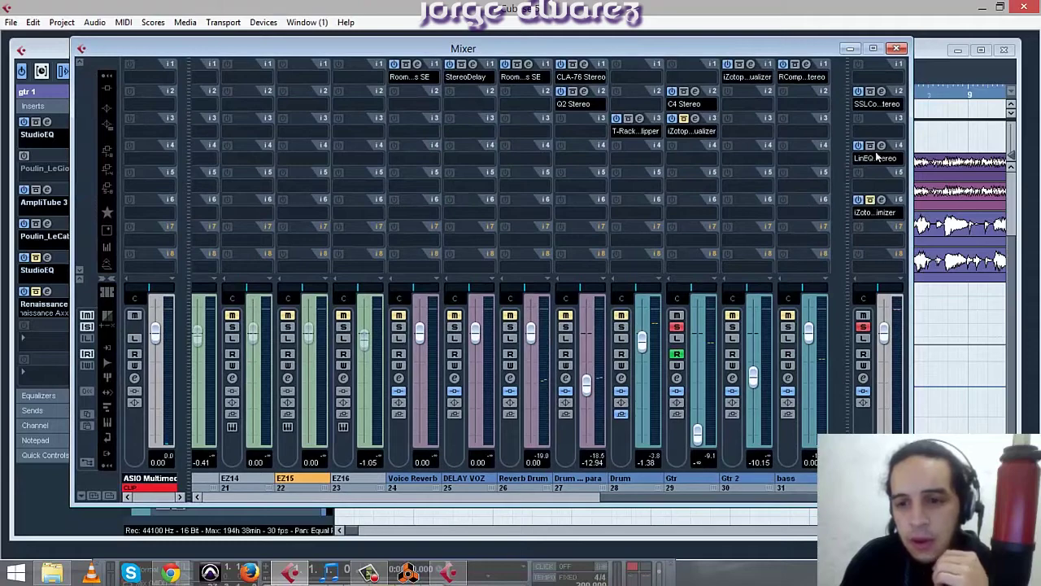
pyautogui.click(850, 49)
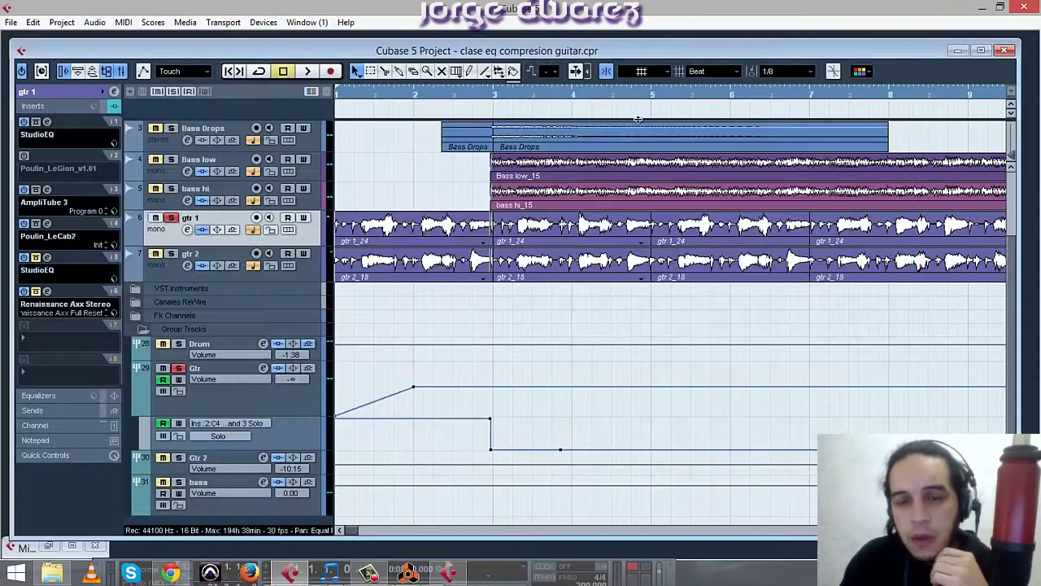
# Centre the pan of the soloed gtr 1 track and listen to it from bar 11 and from bar 3.
pyautogui.click(86, 93)
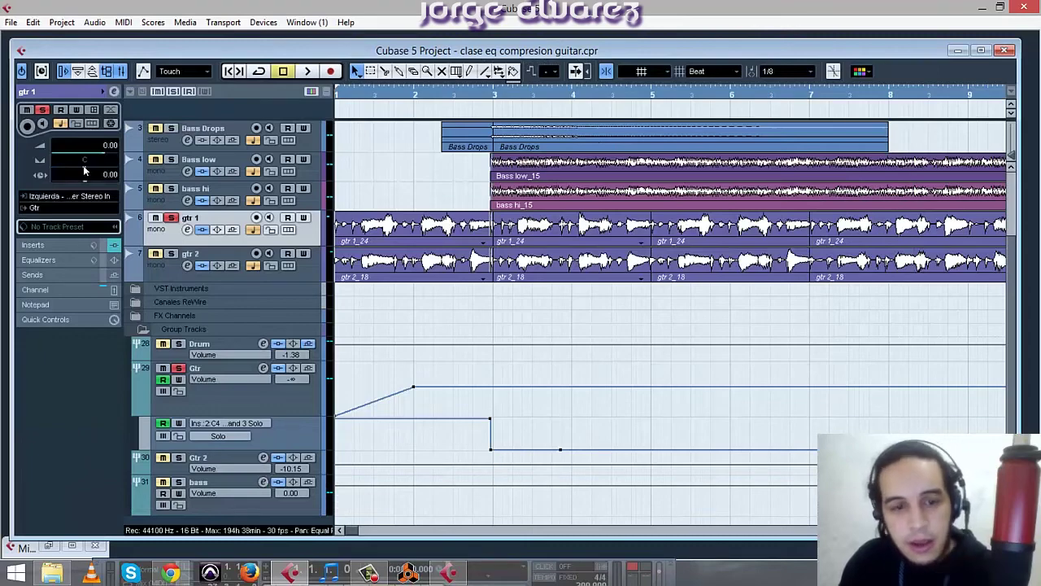
pyautogui.press('g')
pyautogui.press('g')
pyautogui.press('g')
pyautogui.press('g')
pyautogui.press('g')
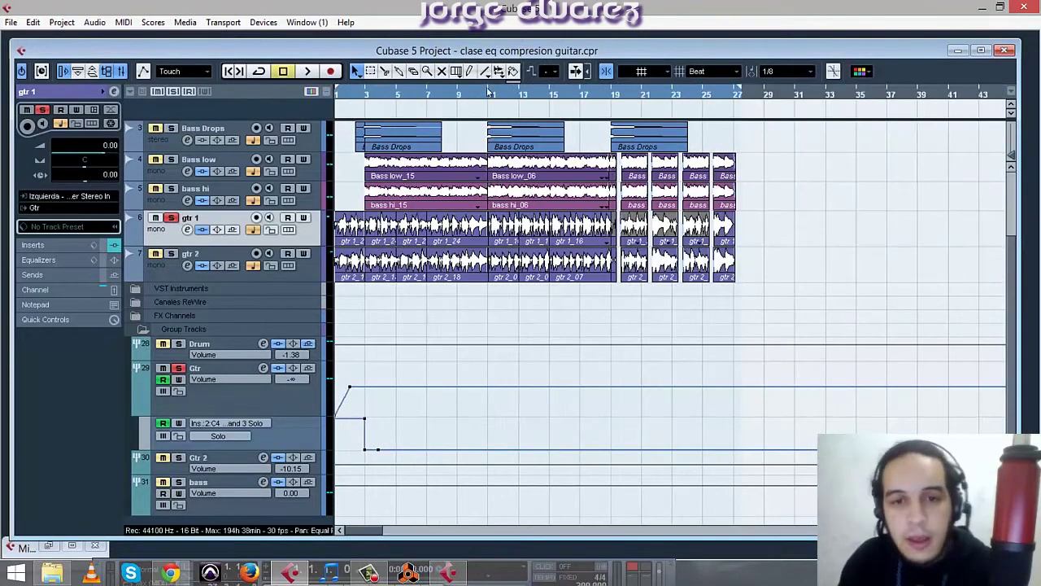
pyautogui.click(490, 95)
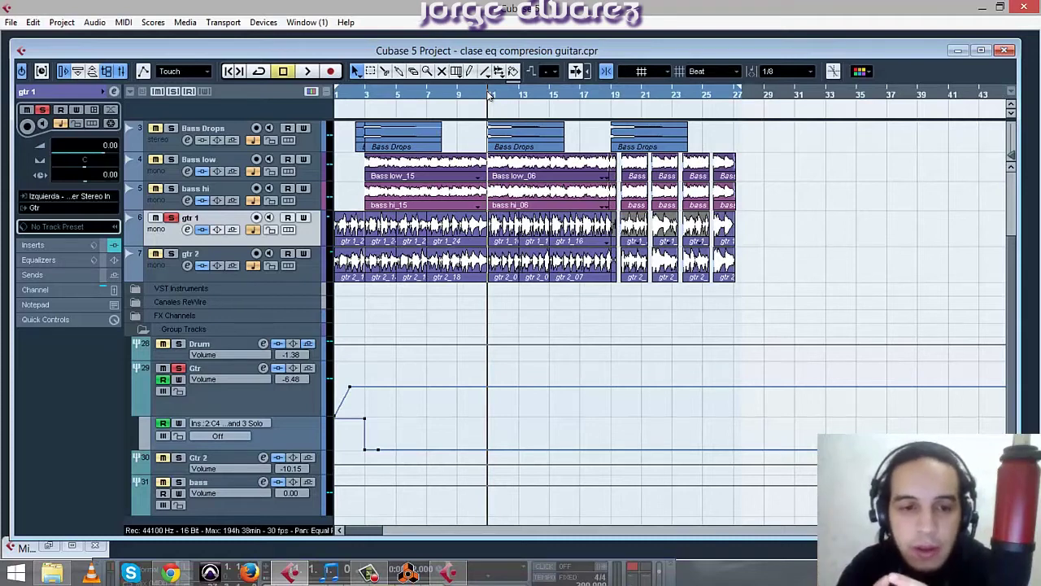
pyautogui.press('space')
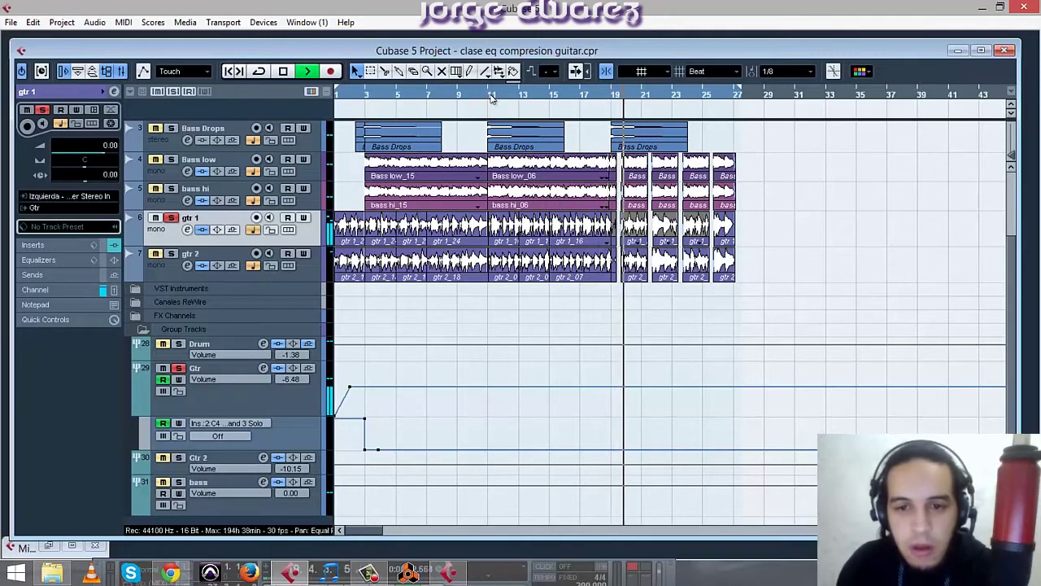
pyautogui.click(367, 99)
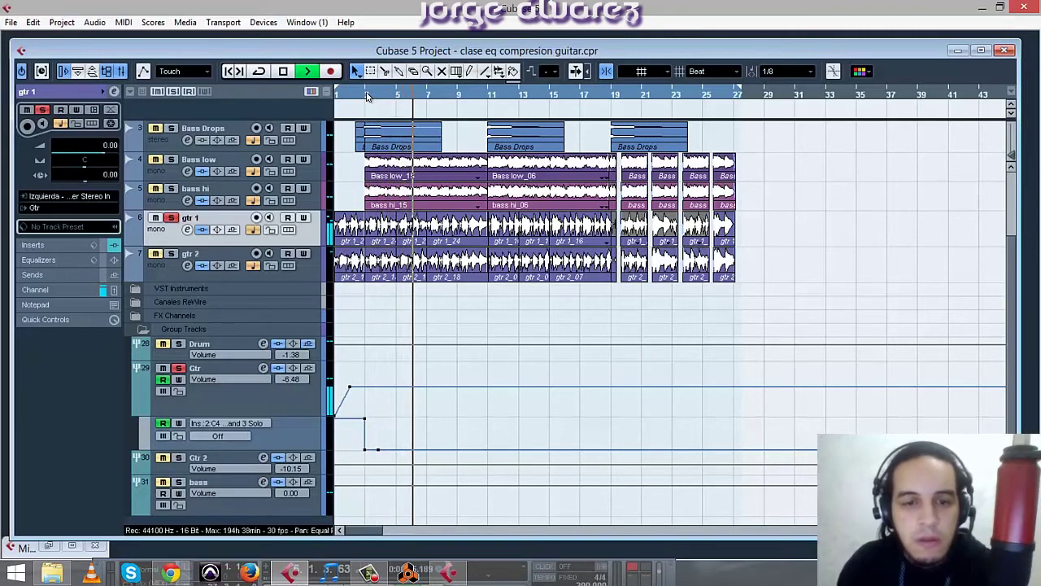
pyautogui.press('space')
# Examine the low-frequency cut in the StudioEQ on the first insert of gtr 1, and close the plug-in.
pyautogui.click(64, 242)
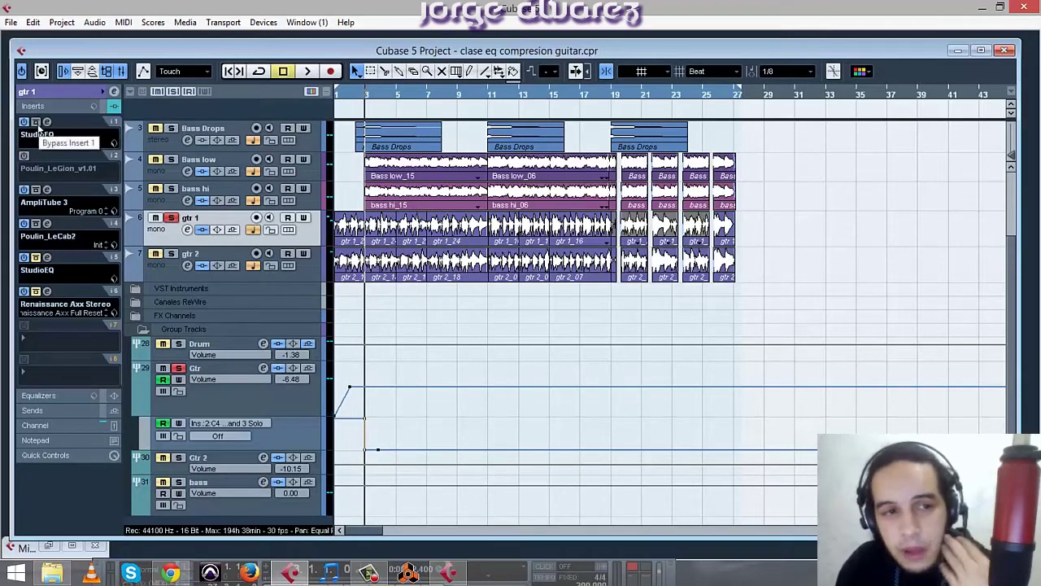
pyautogui.click(46, 121)
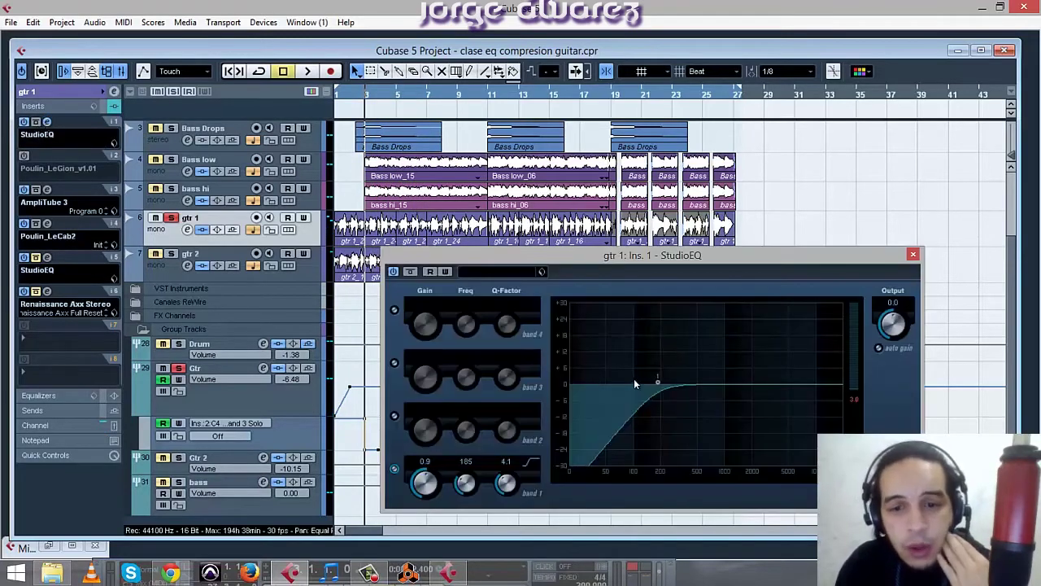
pyautogui.moveTo(580, 261); pyautogui.dragTo(583, 237)
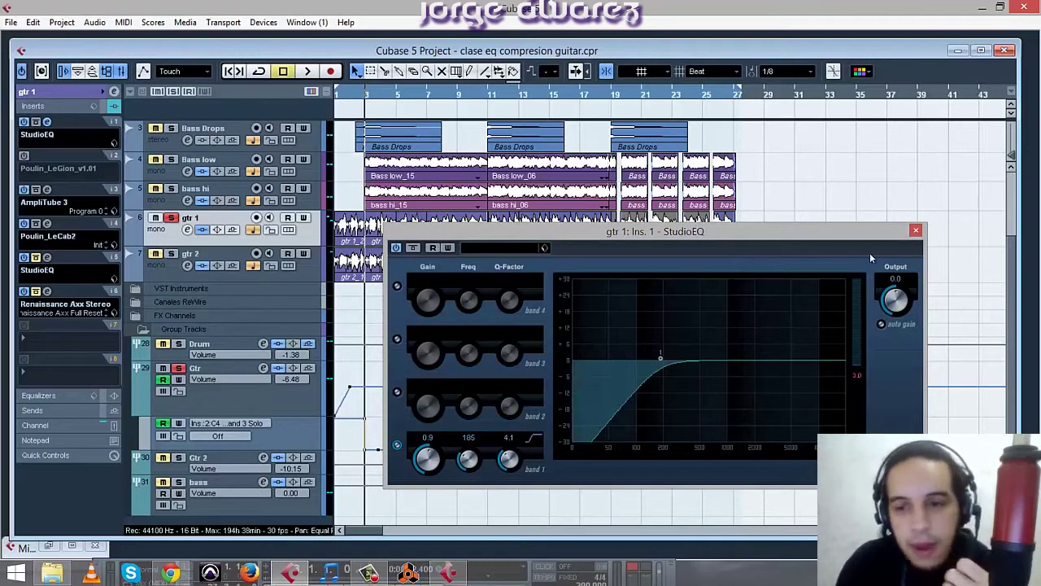
pyautogui.click(916, 230)
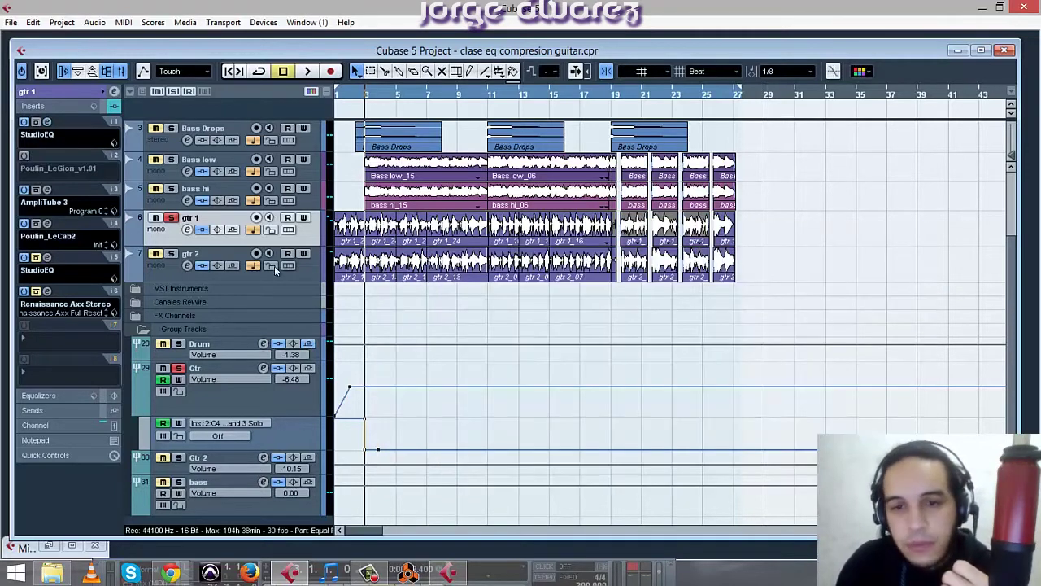
# Examine the Powerball amp settings in AmpliTube 3 on gtr 1 during playback, and close the plug-in.
pyautogui.click(54, 201)
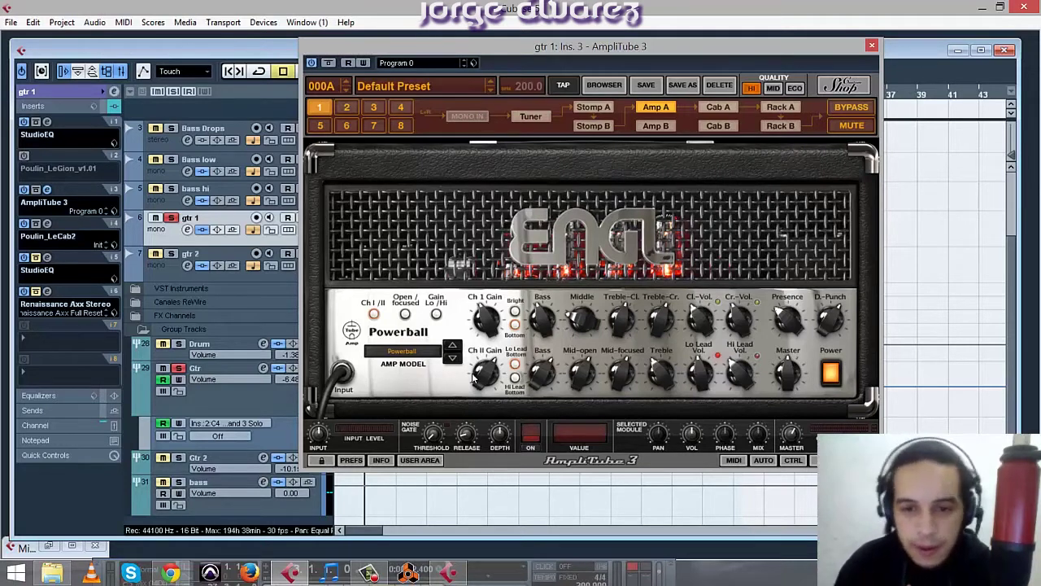
pyautogui.press('space')
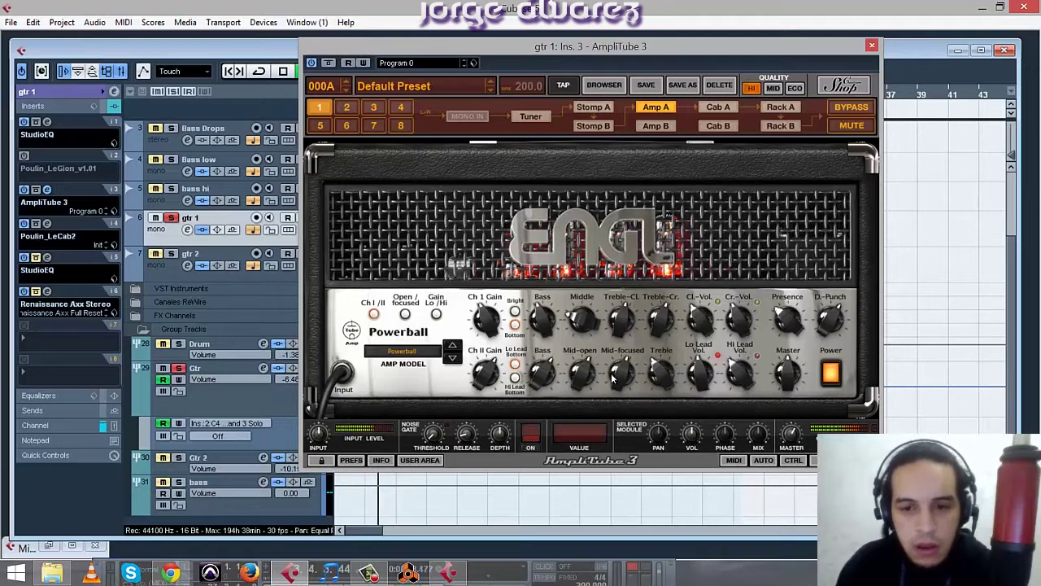
pyautogui.moveTo(499, 370)
pyautogui.mouseDown()
pyautogui.moveTo(495, 396)
pyautogui.moveTo(491, 372)
pyautogui.mouseUp()
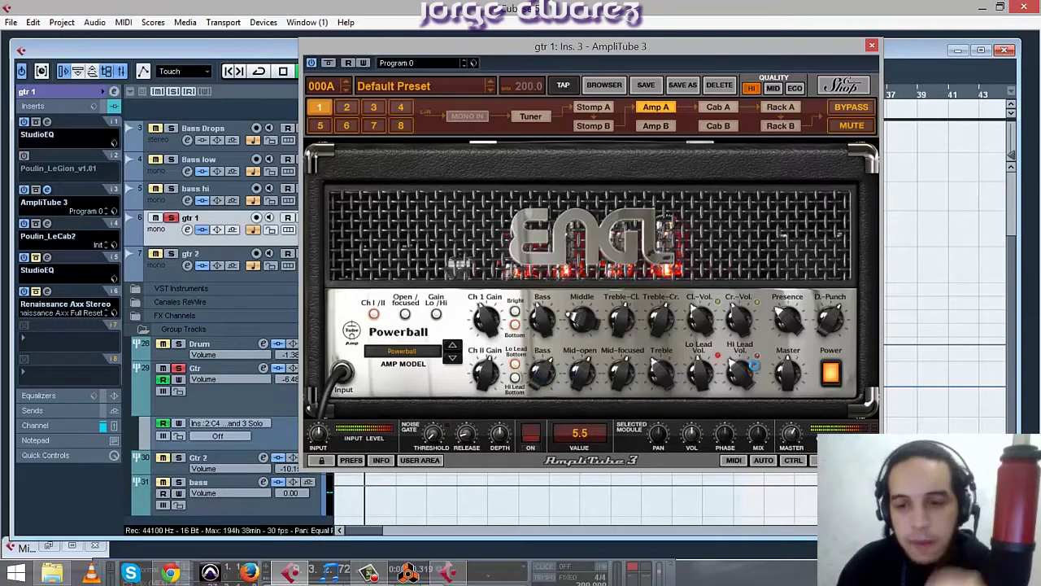
pyautogui.click(871, 44)
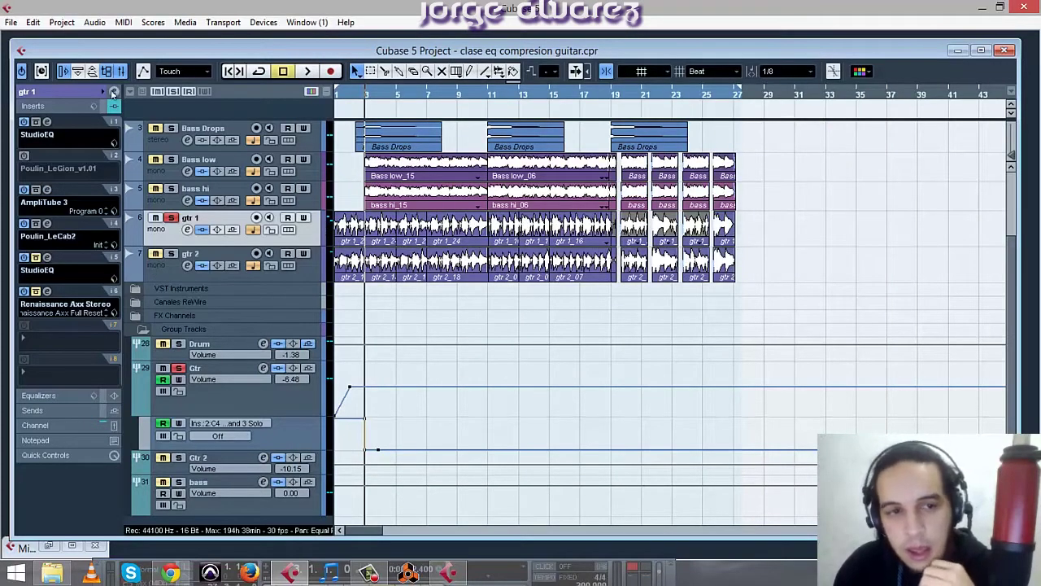
# Pan the gtr 1 track fully left and take it out of solo.
pyautogui.click(85, 90)
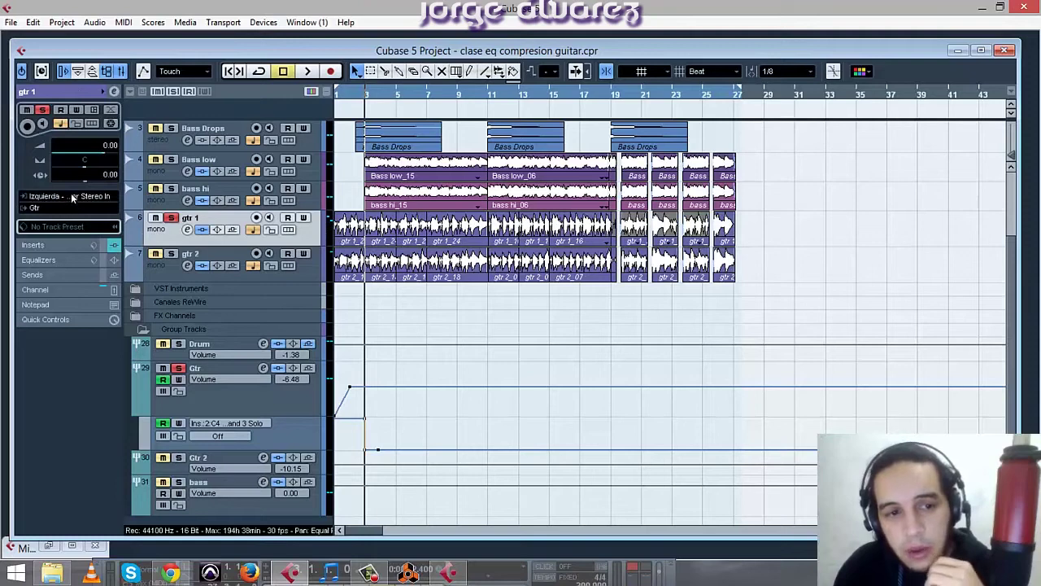
pyautogui.click(61, 165)
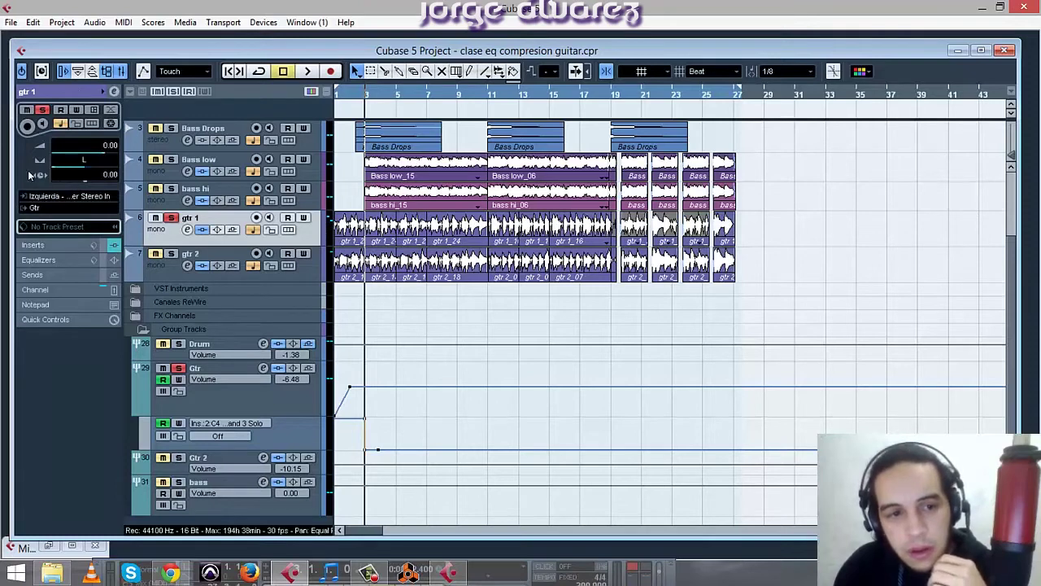
pyautogui.click(170, 218)
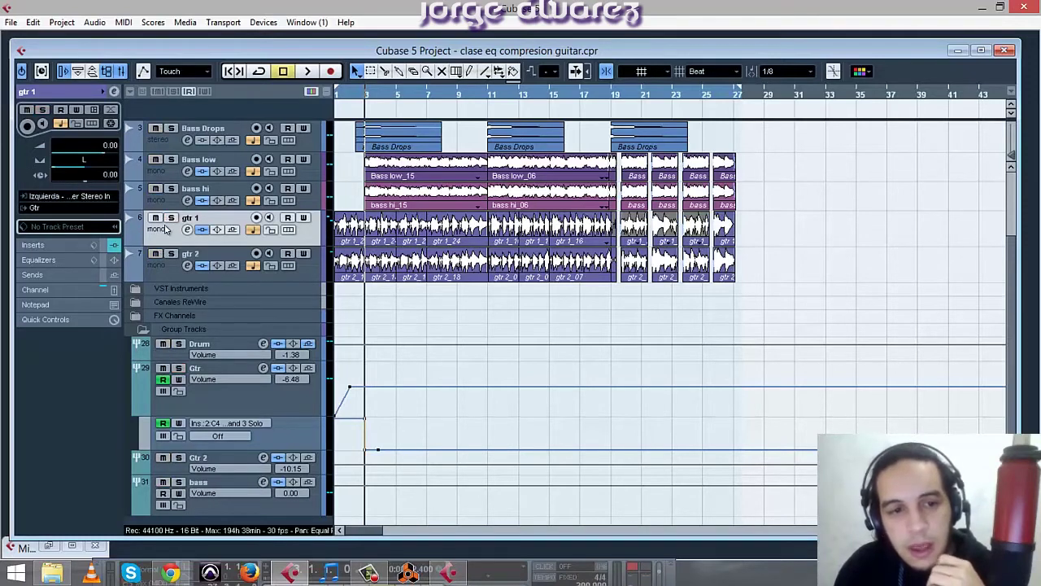
# Select the gtr 2 track to check its pan and listen to the full mix from around bar 3.
pyautogui.click(159, 267)
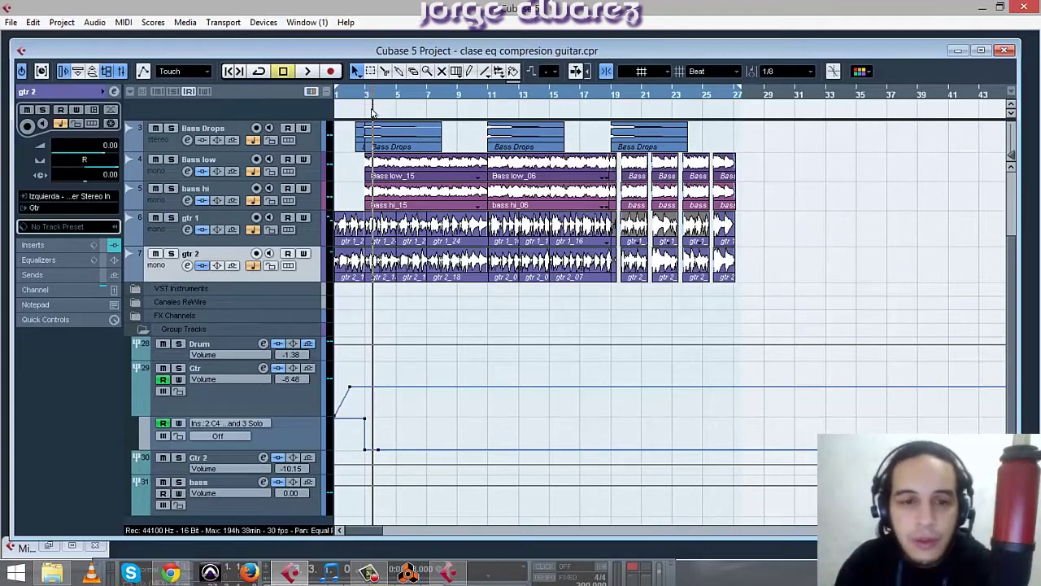
pyautogui.press('space')
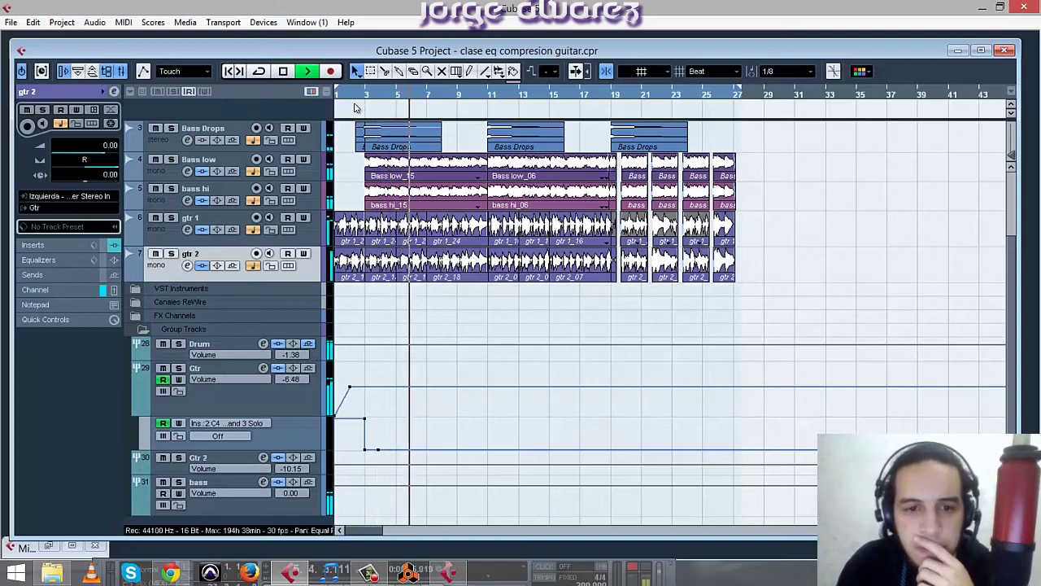
pyautogui.click(360, 106)
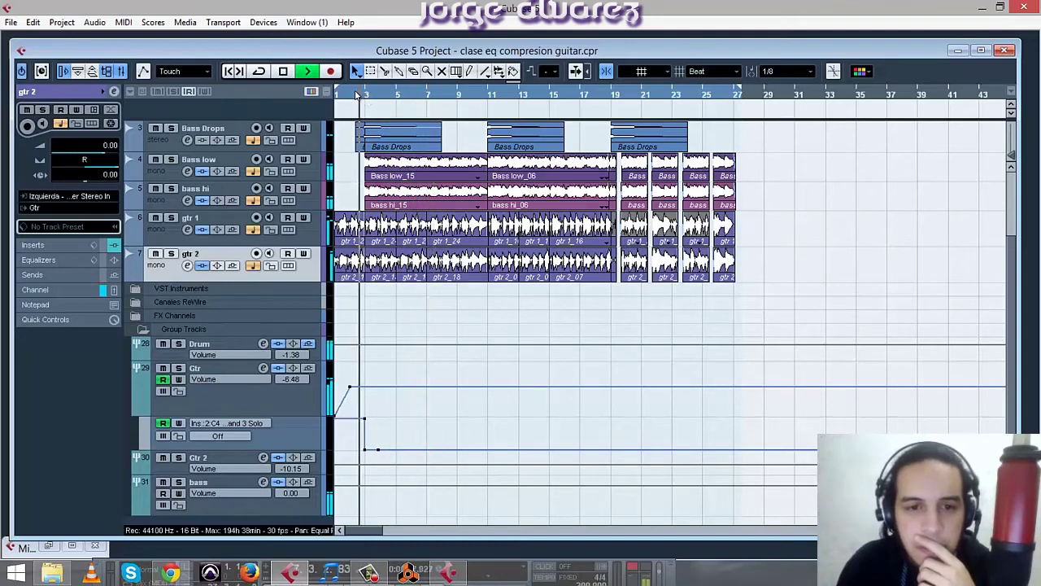
pyautogui.press('g')
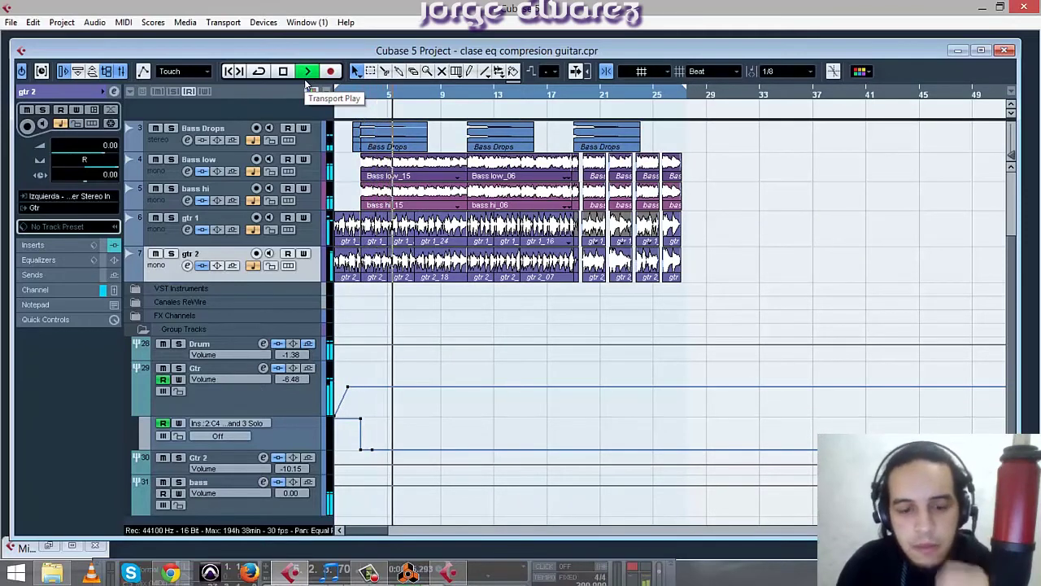
pyautogui.press('space')
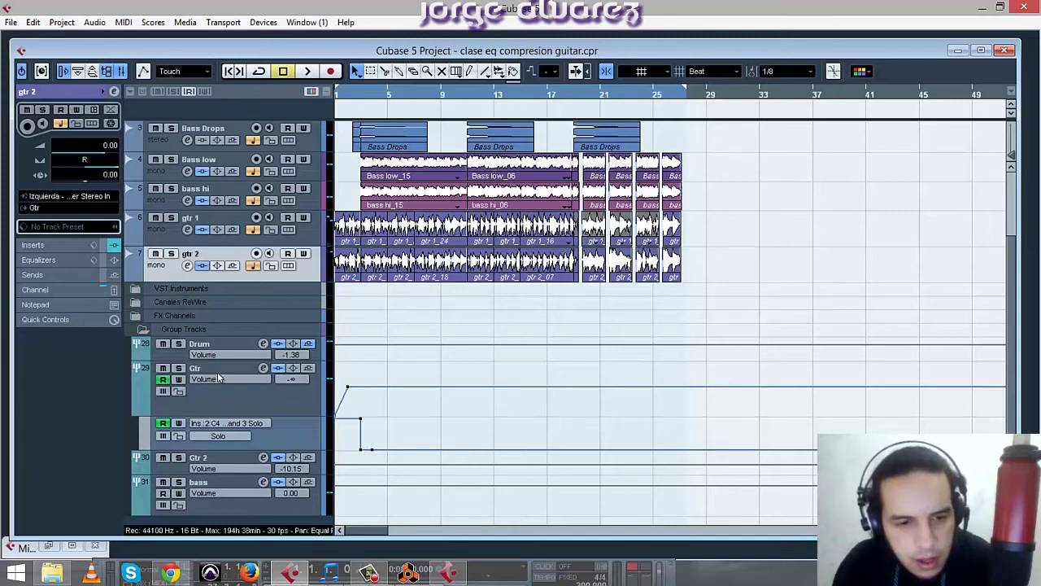
# Bypass all inserts on the Gtr group track, play the mix from the start and select gtr 1.
pyautogui.click(221, 398)
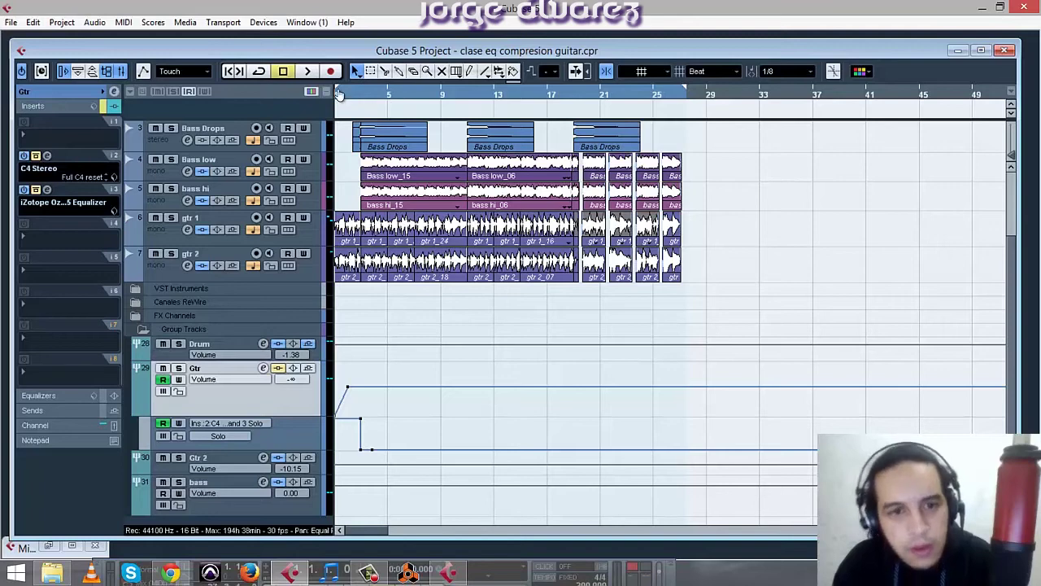
pyautogui.press('space')
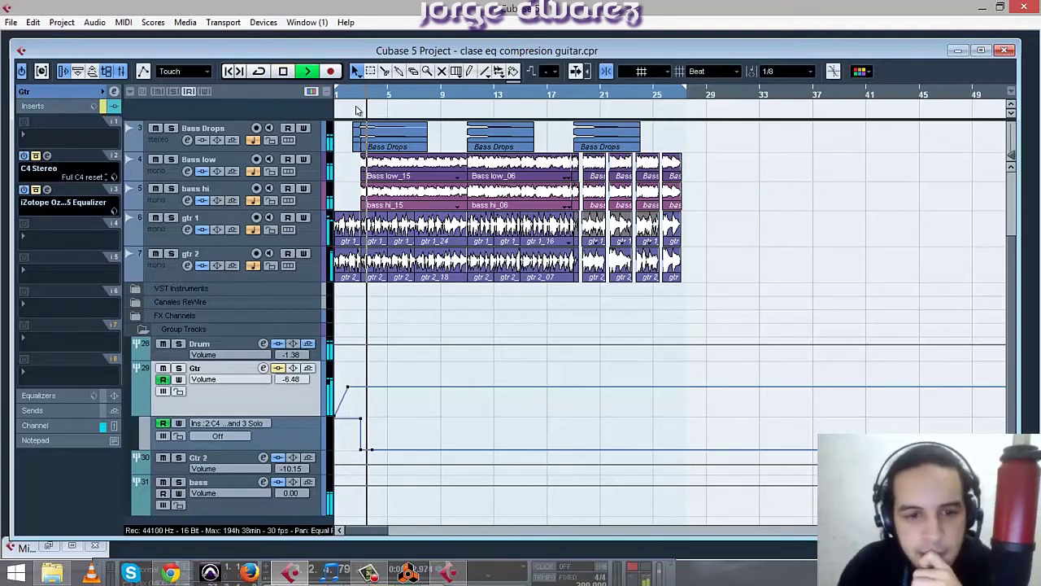
pyautogui.click(173, 236)
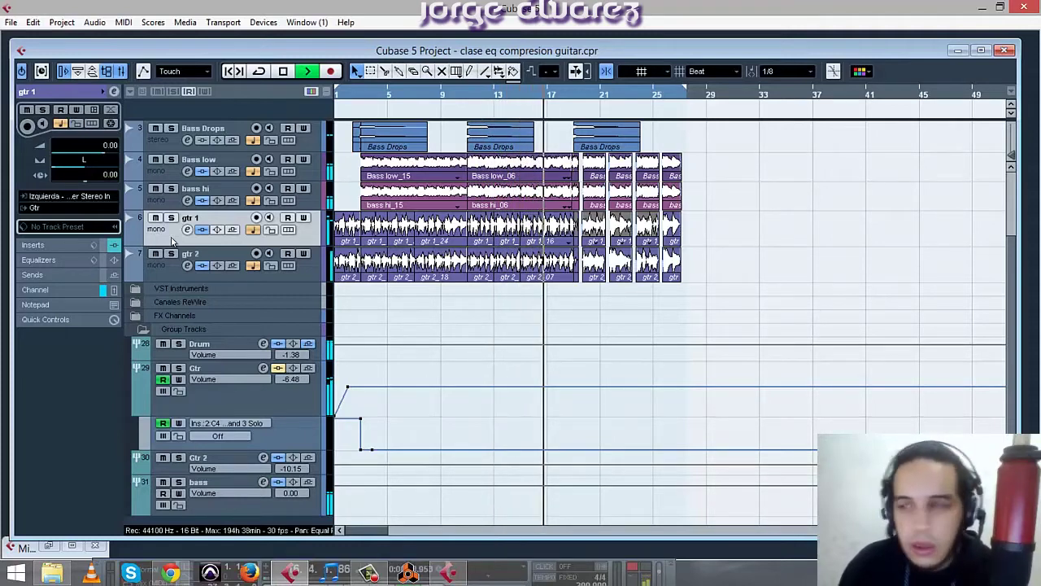
# Stop playback and examine the SSL compressor, LinEQ Broadband and Ozone 5 Maximizer settings on the stereo output in the mixer.
pyautogui.press('space')
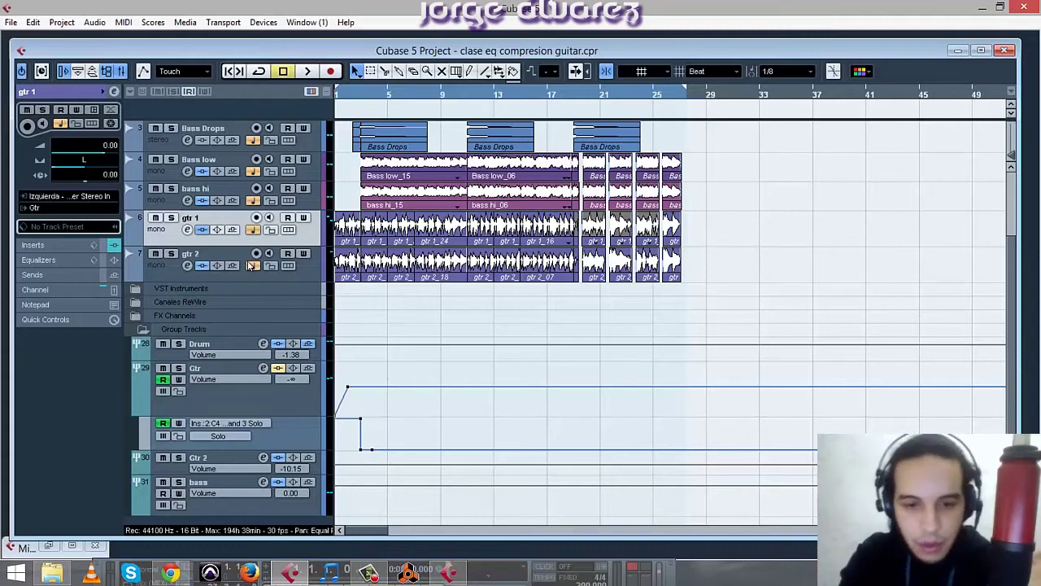
pyautogui.press('F3')
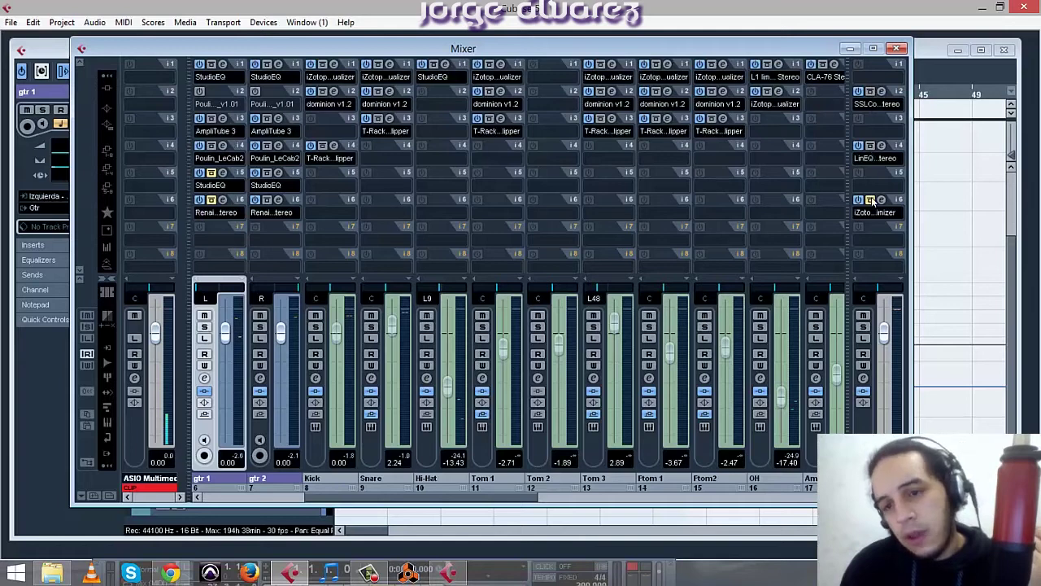
pyautogui.click(882, 92)
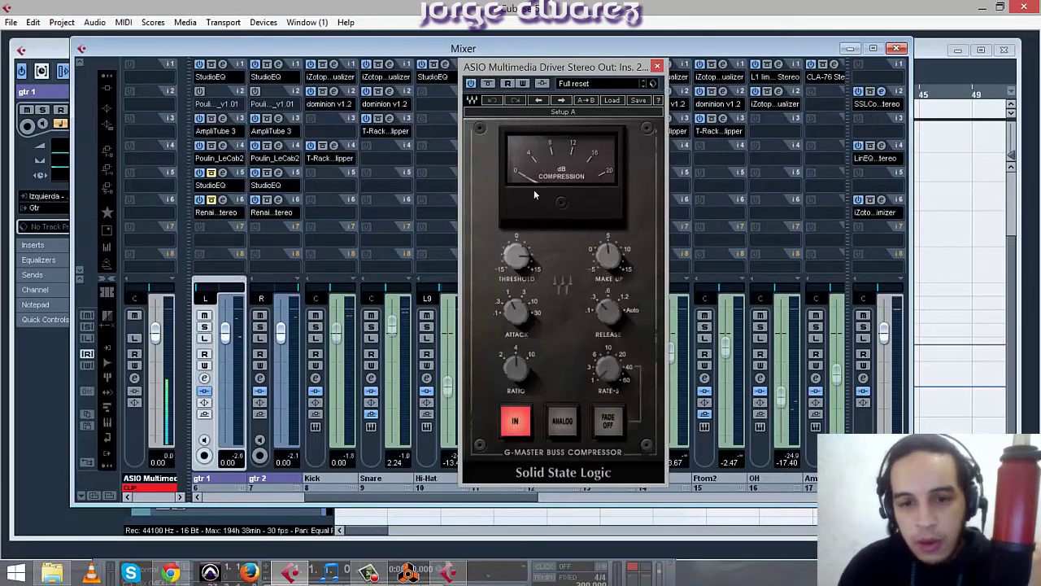
pyautogui.click(657, 66)
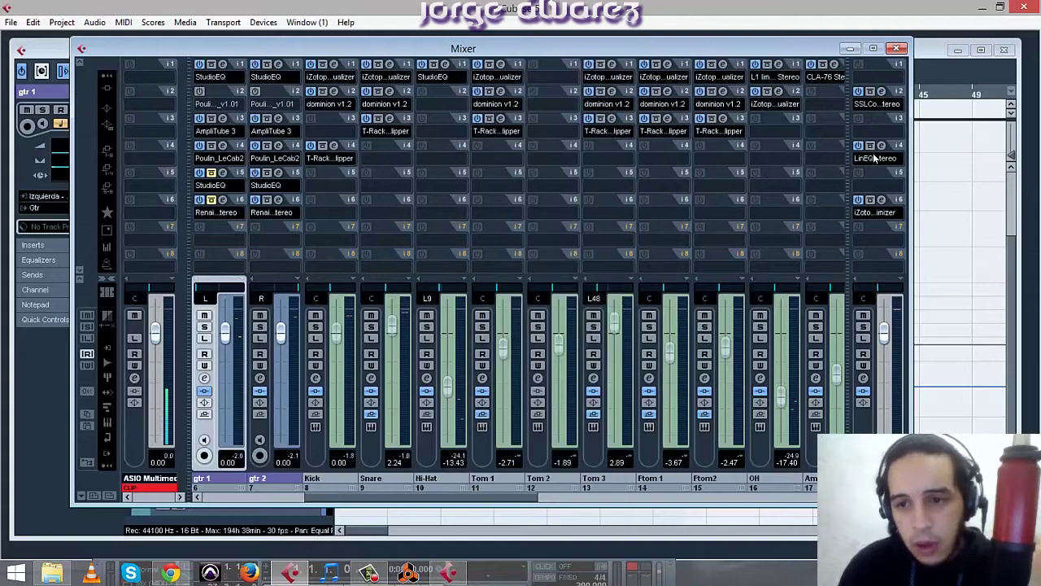
pyautogui.click(882, 145)
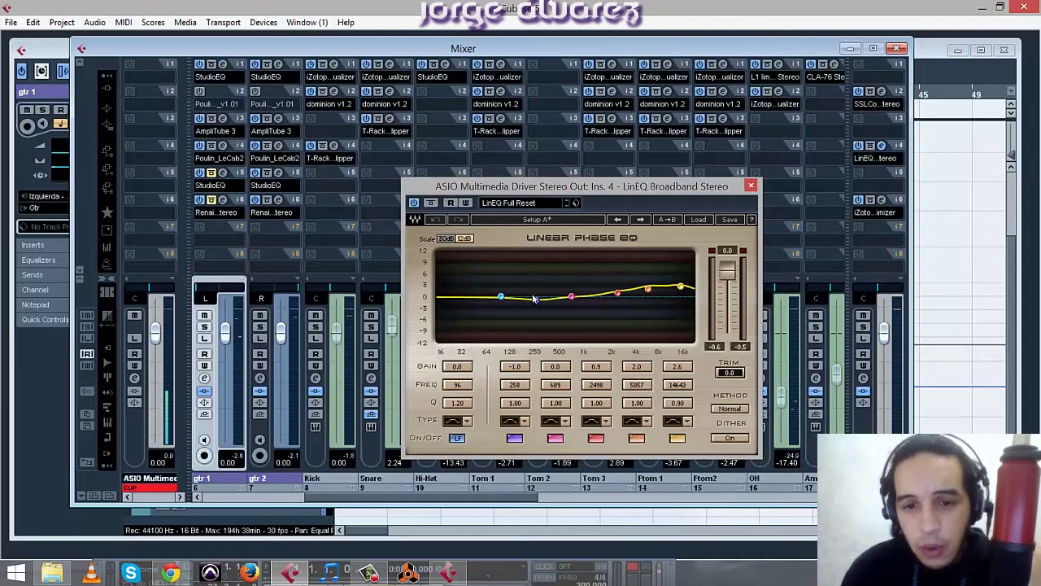
pyautogui.click(751, 186)
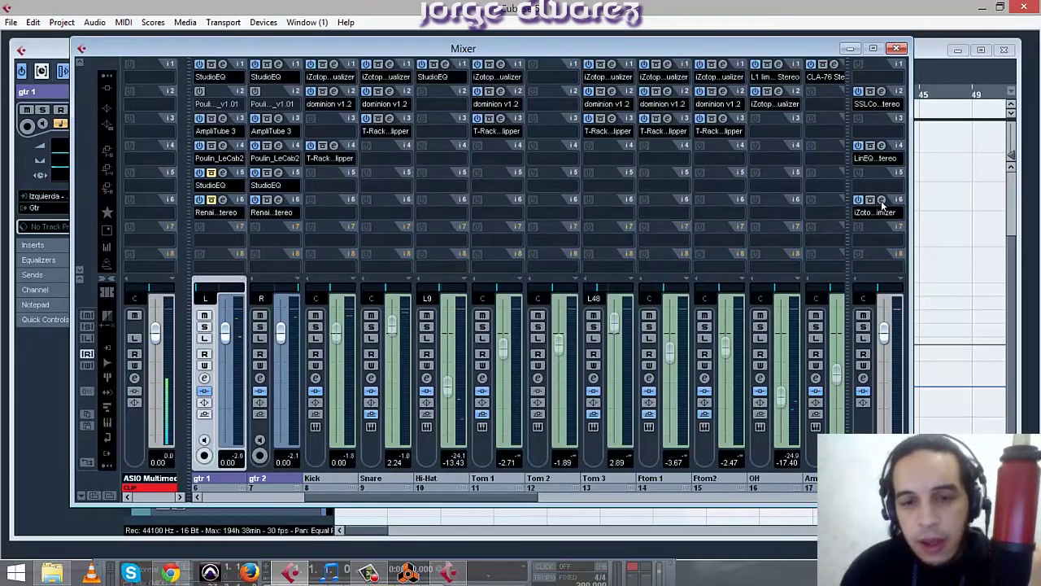
pyautogui.click(882, 200)
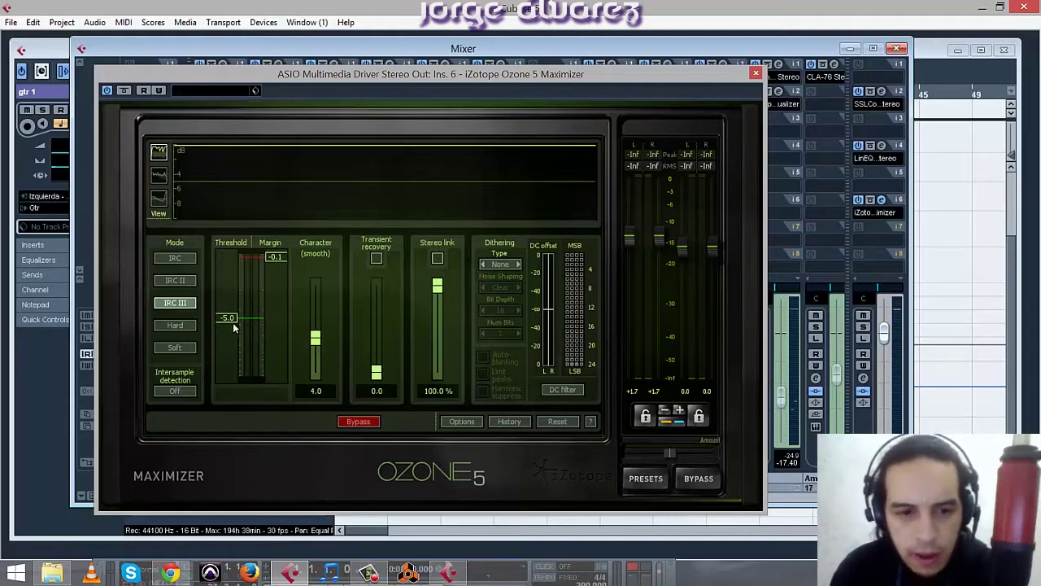
pyautogui.click(756, 73)
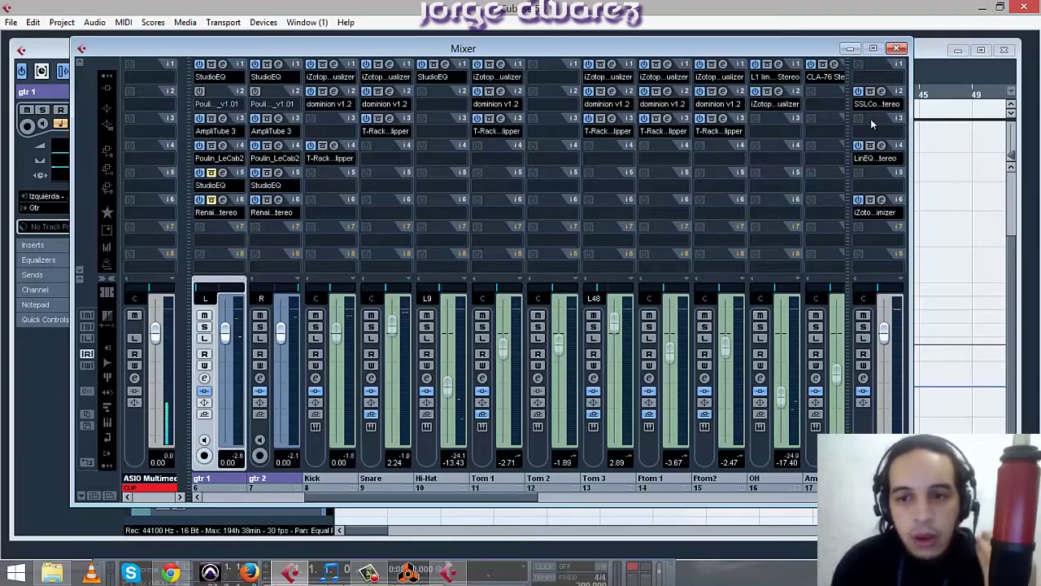
# Play the full mix and compare it with the stereo output's inserts bypassed and active.
pyautogui.click(850, 48)
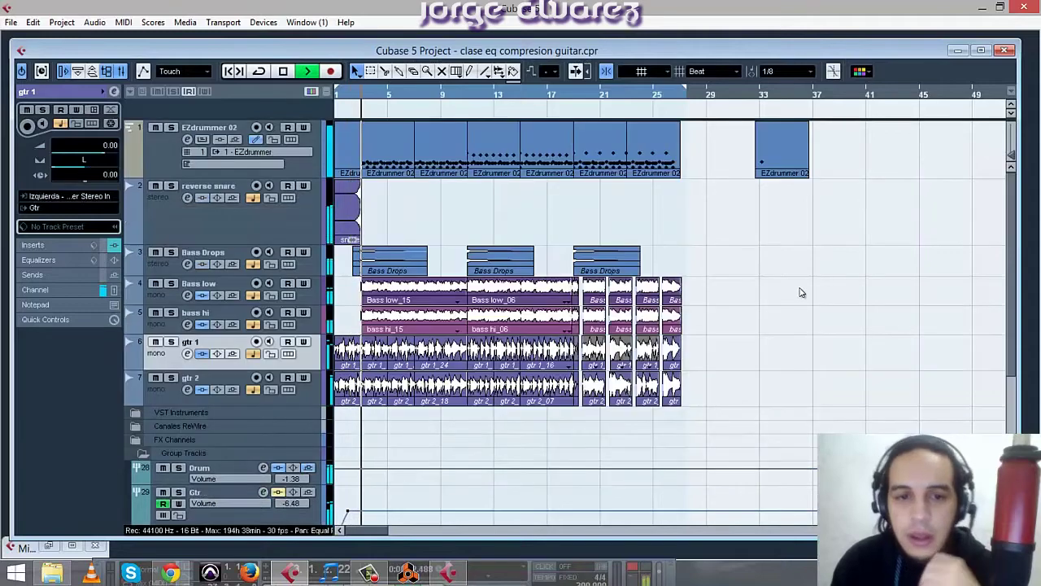
pyautogui.press('F3')
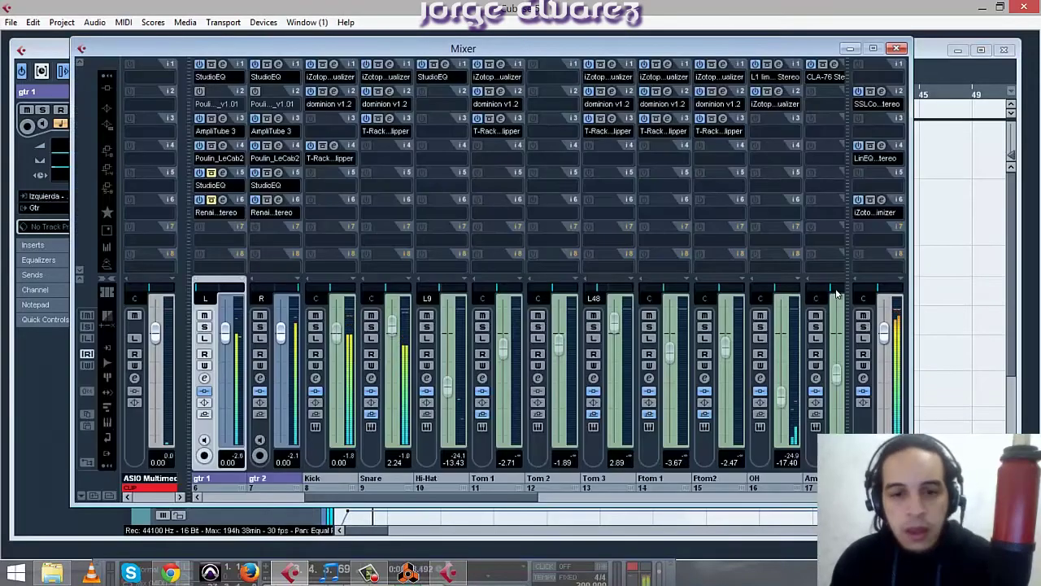
pyautogui.click(864, 393)
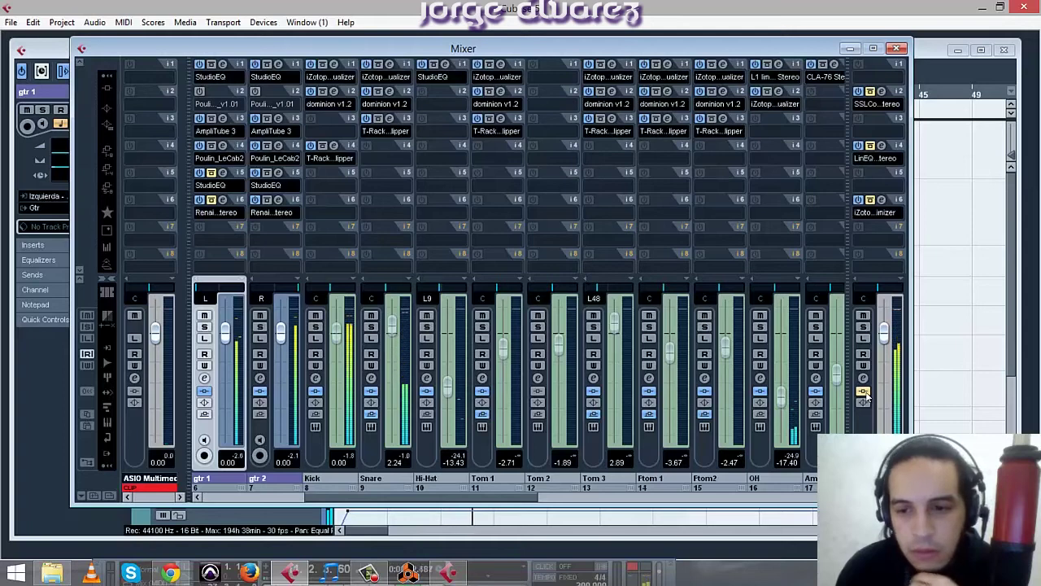
pyautogui.click(864, 393)
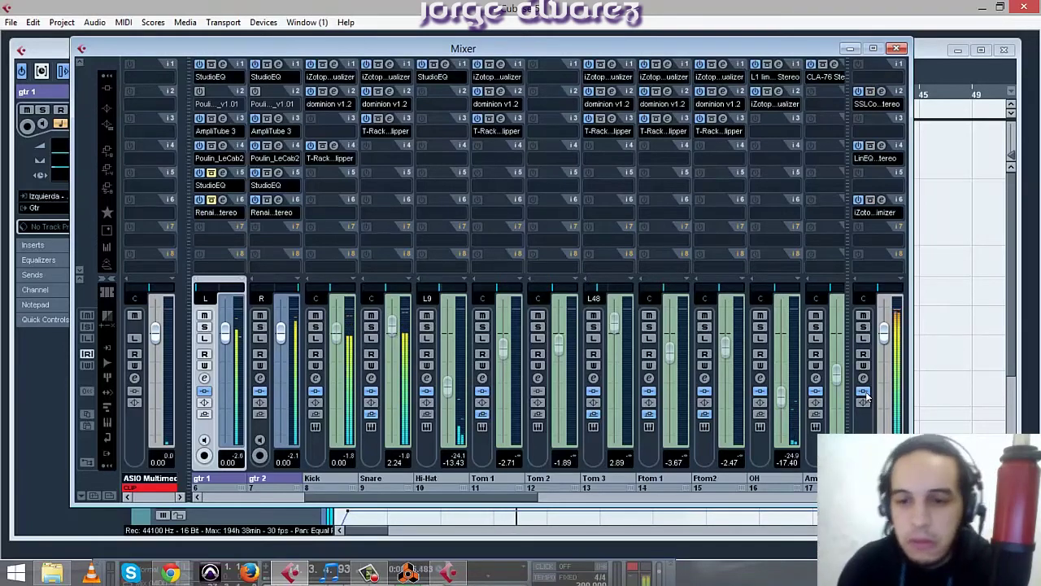
pyautogui.click(864, 393)
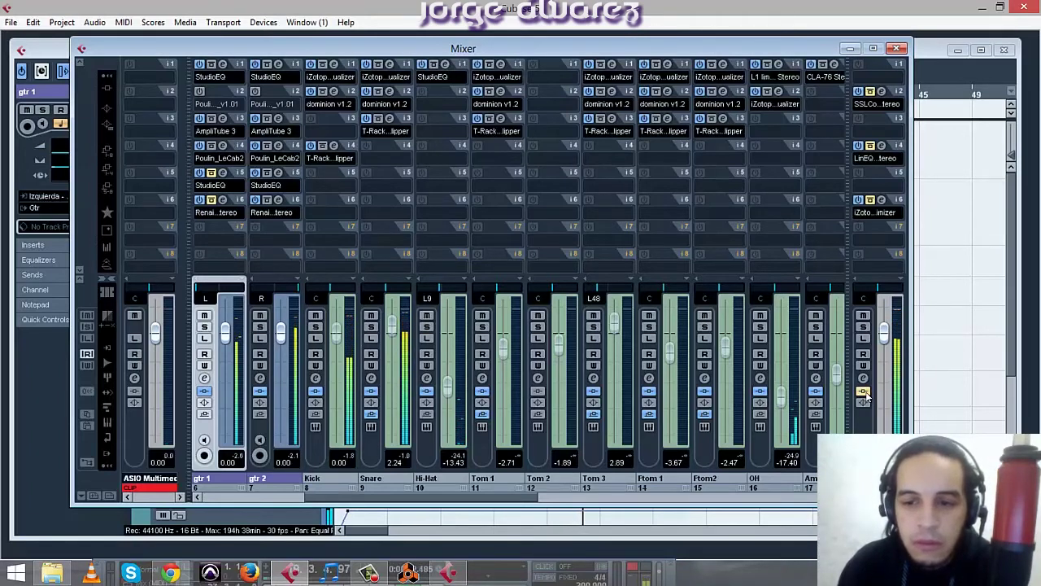
pyautogui.click(864, 393)
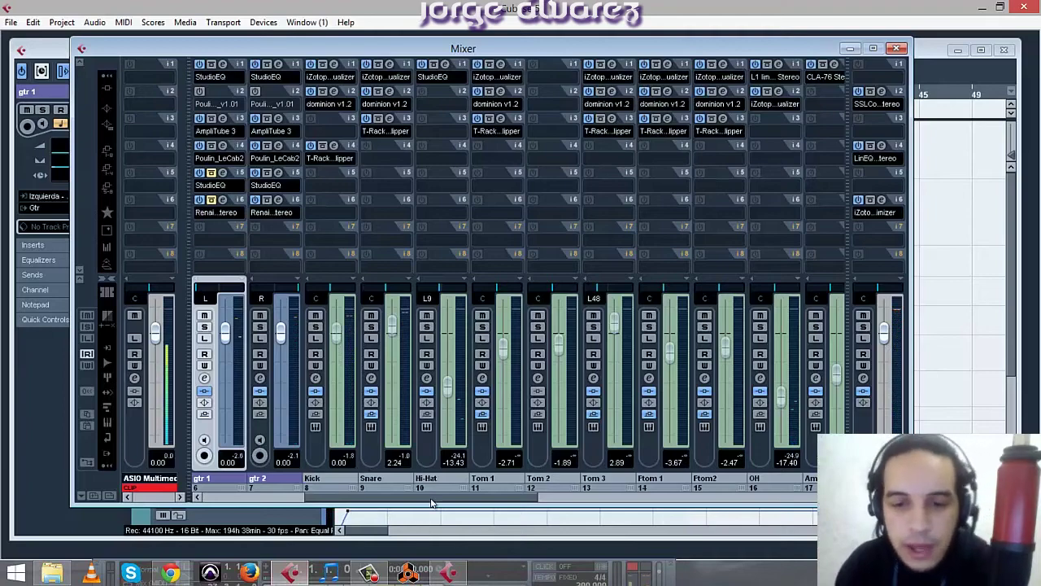
# Bypass the StudioEQ in insert 5 and the Renaissance compressor in insert 6 on the gtr 2 channel.
pyautogui.moveTo(423, 497); pyautogui.dragTo(687, 510)
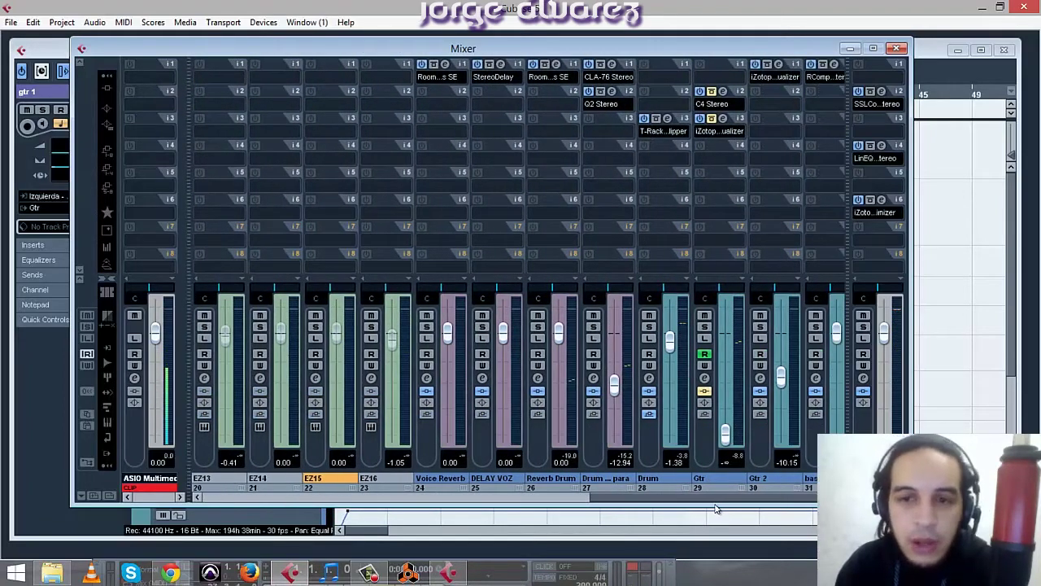
pyautogui.moveTo(715, 508); pyautogui.dragTo(353, 496)
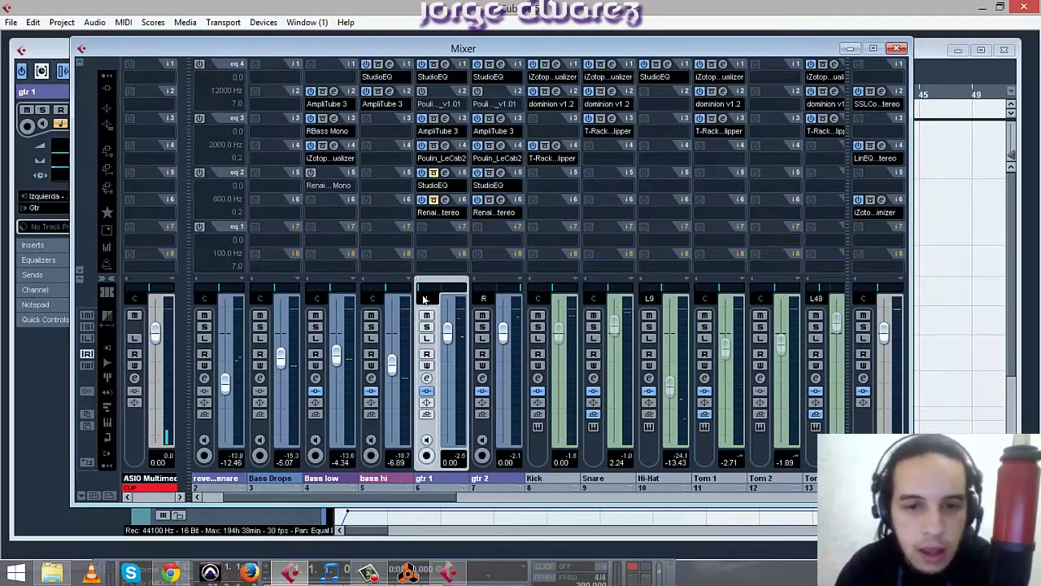
pyautogui.click(490, 172)
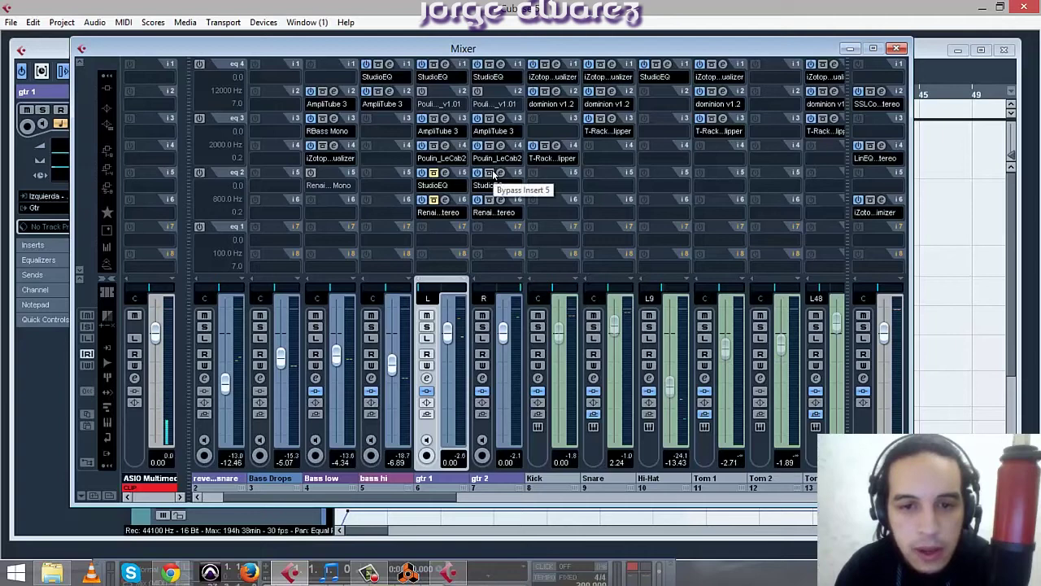
pyautogui.click(489, 199)
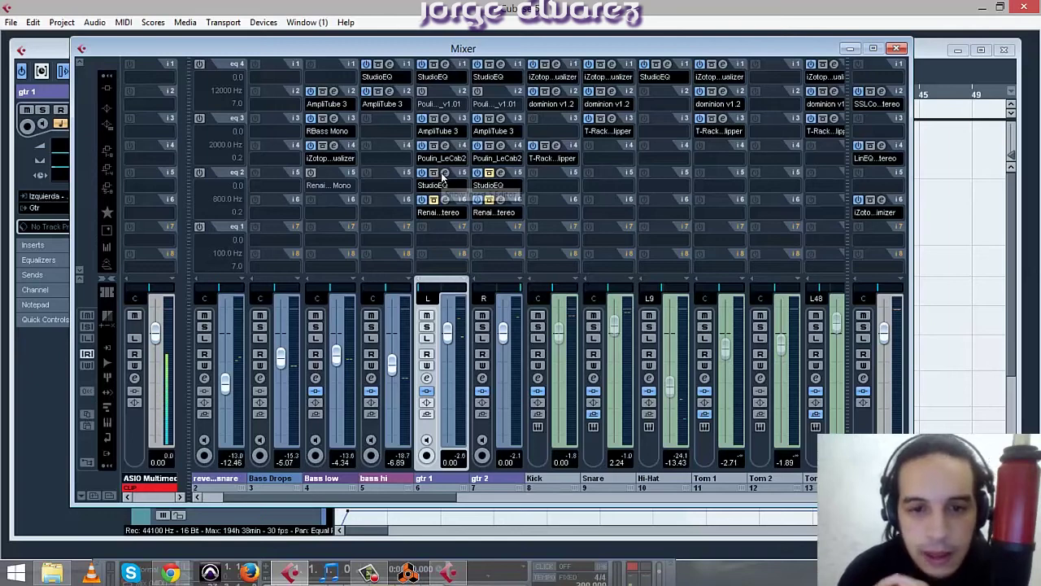
# Open the active insert 5 StudioEQ on gtr 1, solo the track and close the mixer.
pyautogui.click(444, 173)
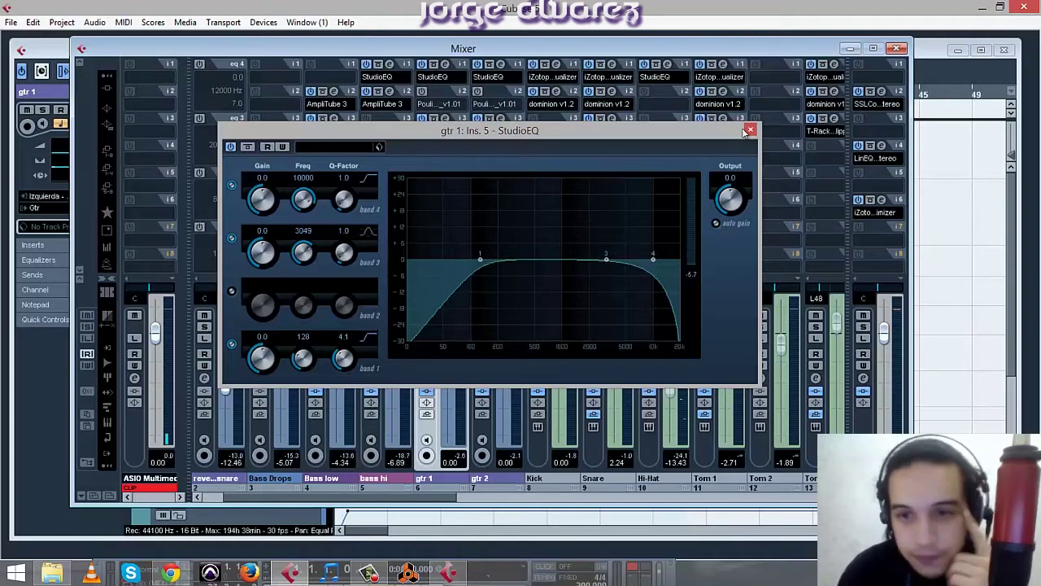
pyautogui.moveTo(742, 134); pyautogui.dragTo(1019, 177)
pyautogui.click(428, 327)
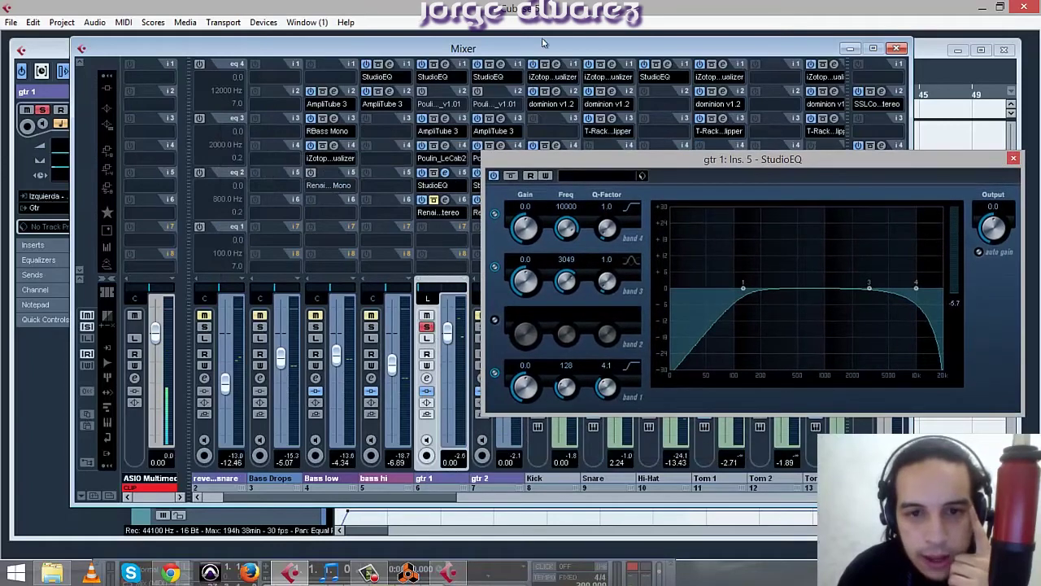
pyautogui.click(895, 49)
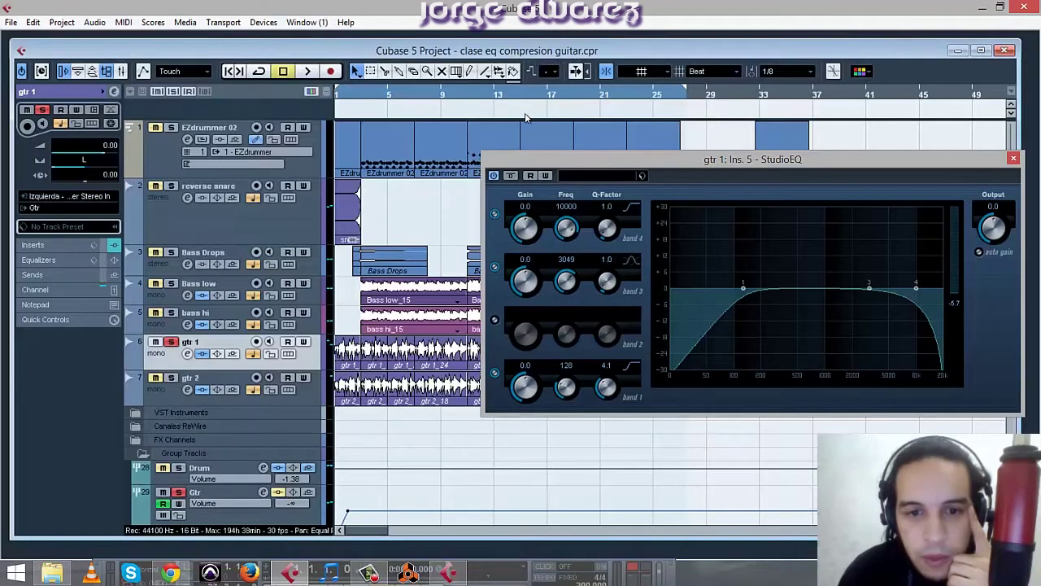
# Center the gtr 1 pan and play the track solo from around bar 4, comparing the StudioEQ bypassed and active.
pyautogui.click(376, 95)
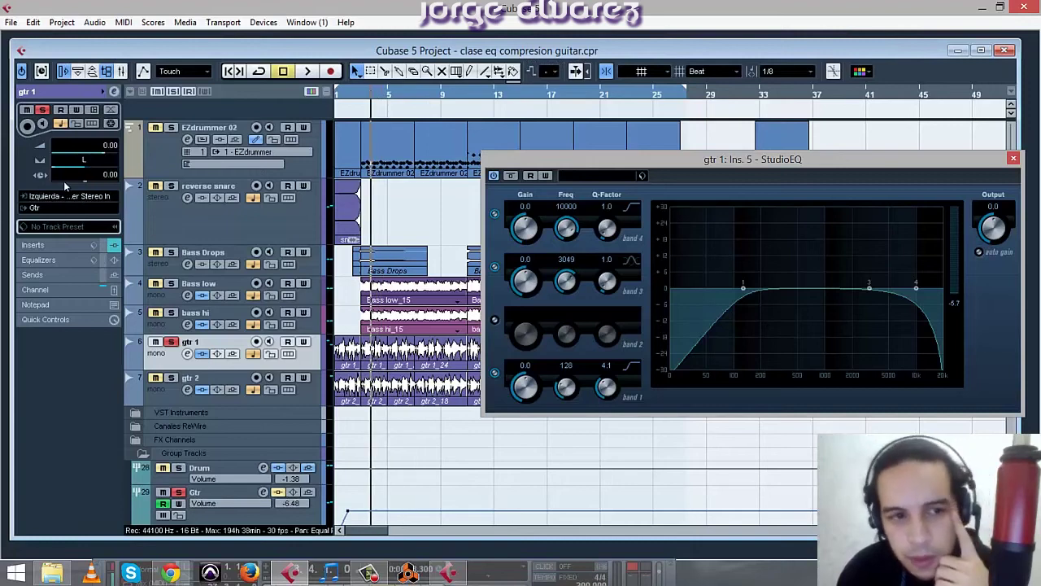
pyautogui.press('space')
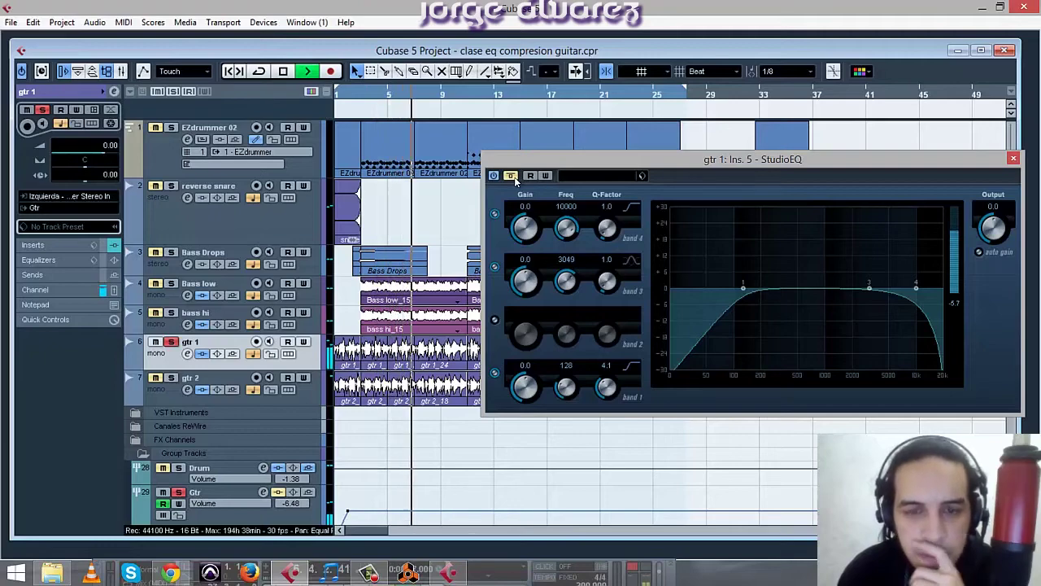
pyautogui.moveTo(594, 162); pyautogui.dragTo(583, 89)
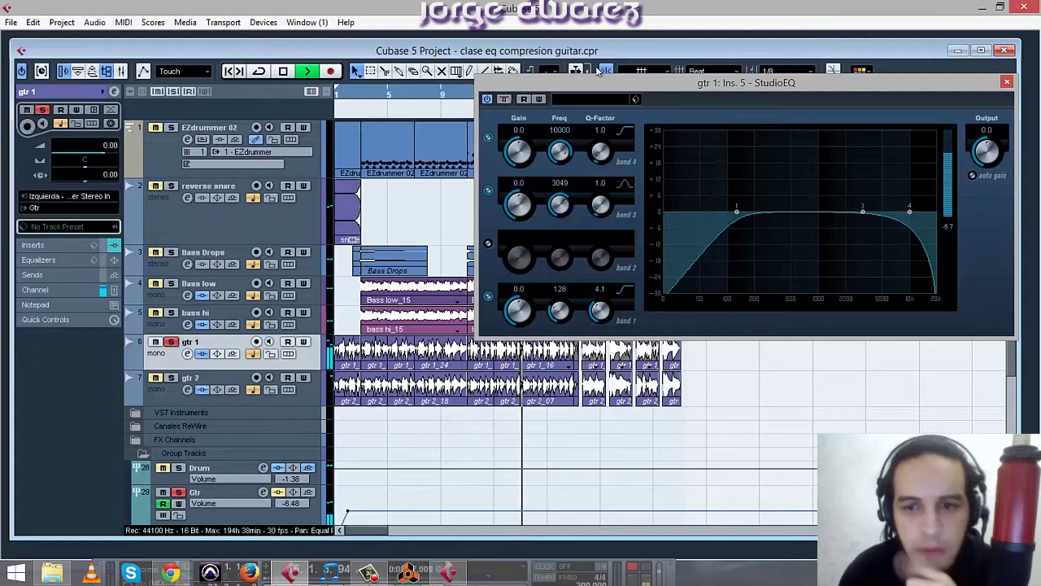
pyautogui.press('space')
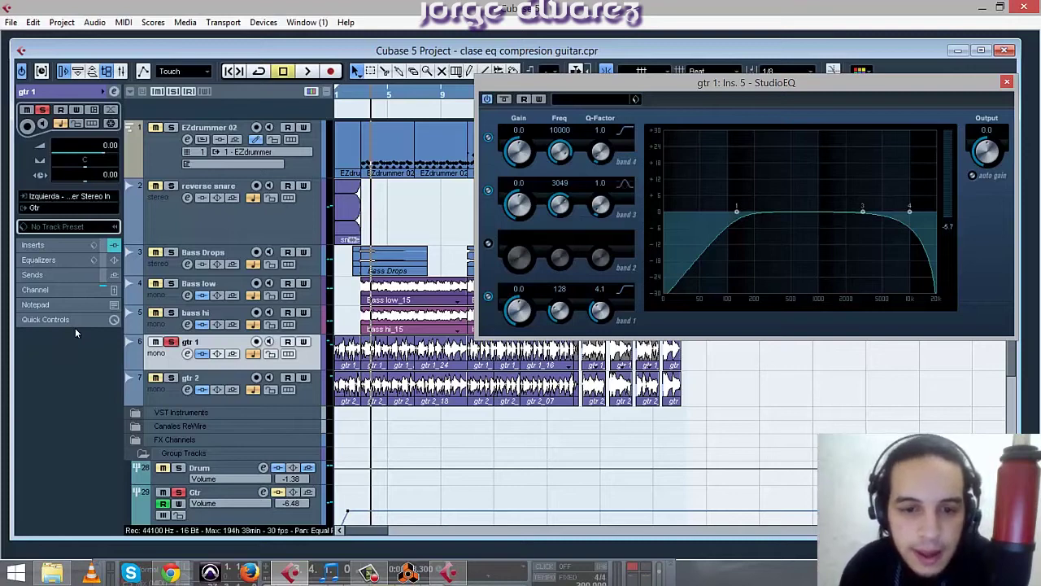
pyautogui.press('space')
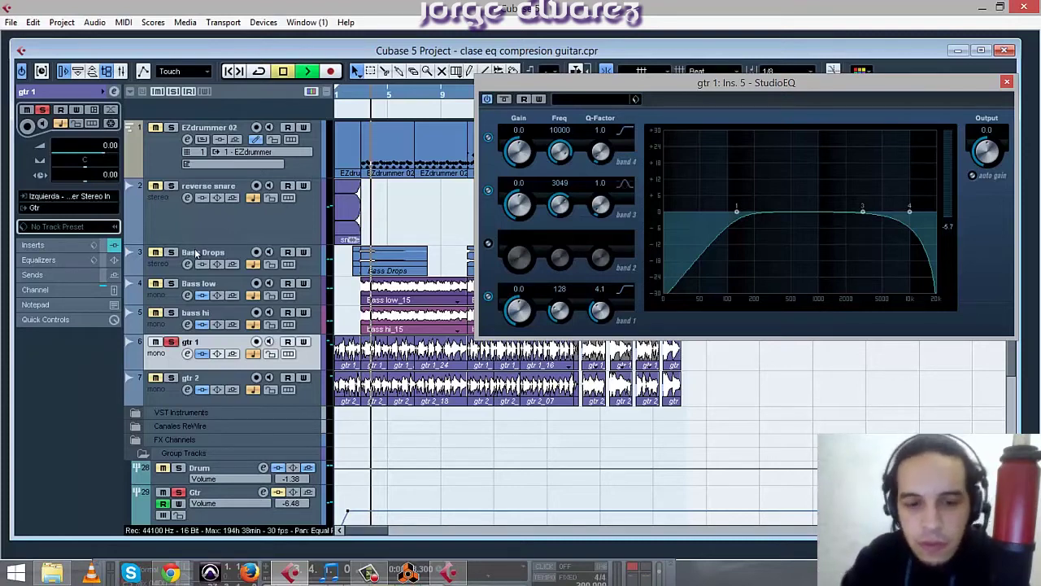
pyautogui.click(506, 100)
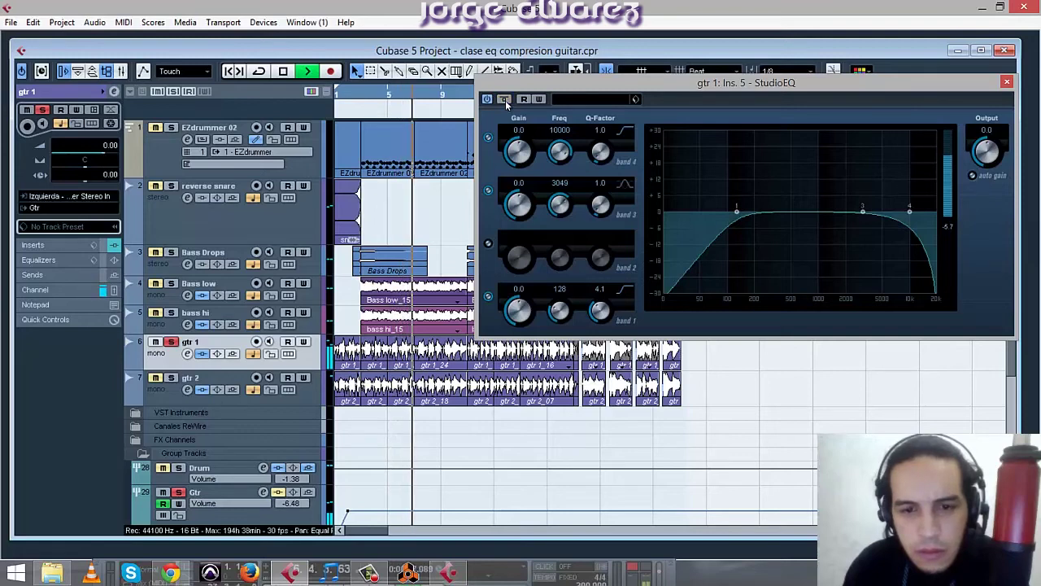
pyautogui.click(505, 100)
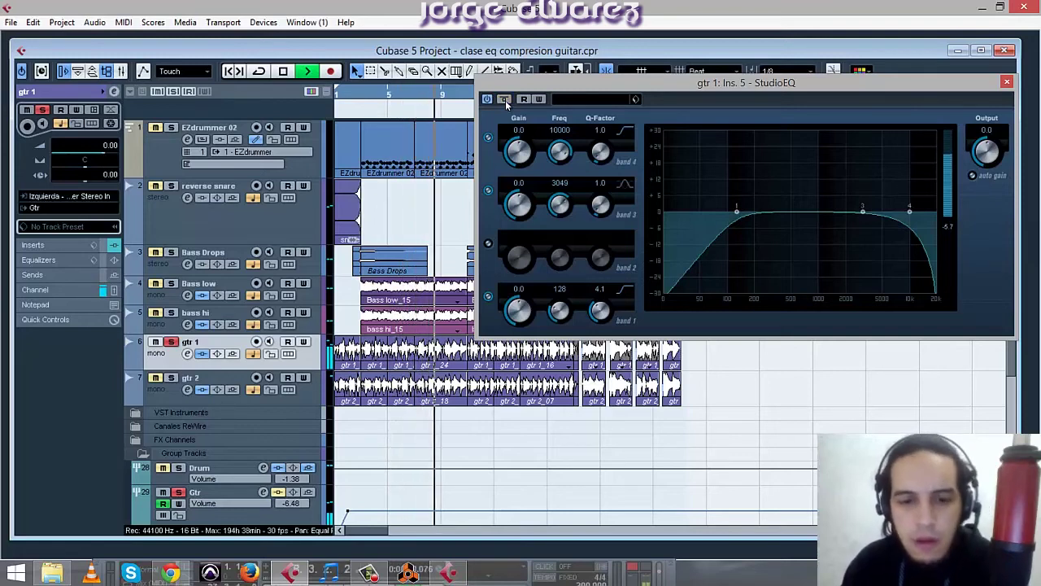
pyautogui.press('space')
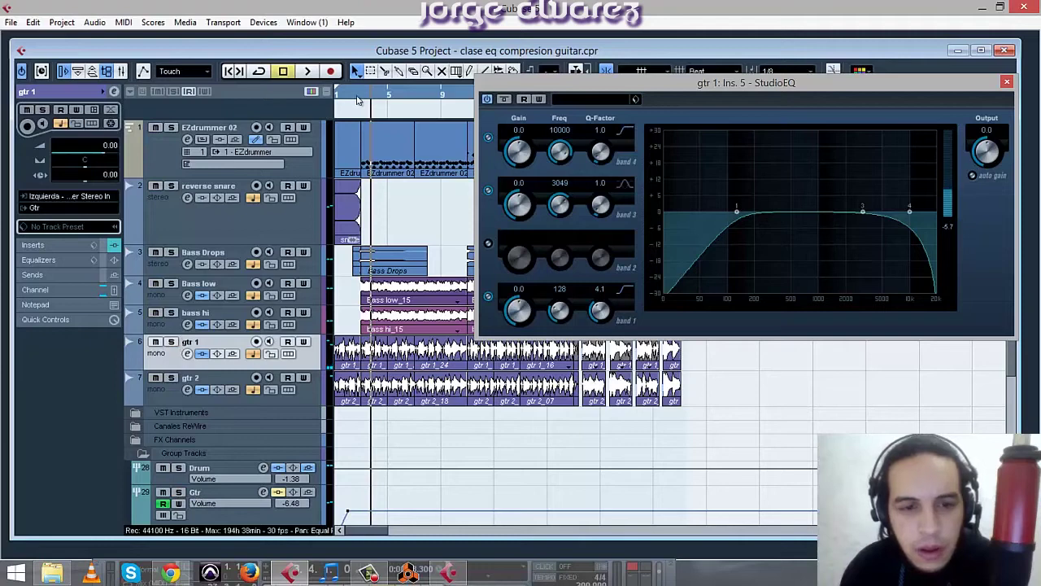
# Return the playhead to the project start, solo gtr 1, show its inserts and close the StudioEQ.
pyautogui.click(337, 95)
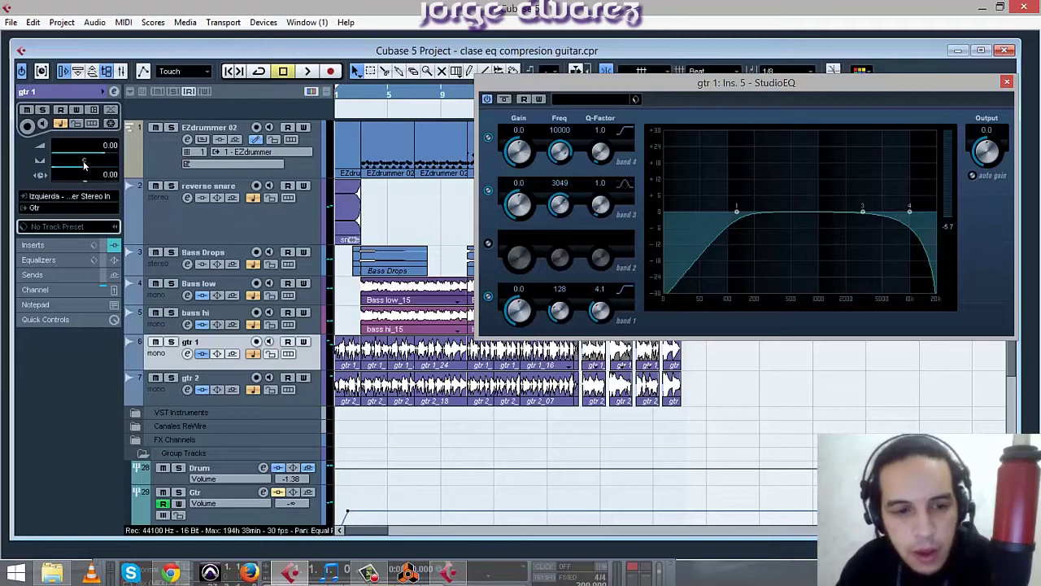
pyautogui.click(171, 343)
pyautogui.click(65, 243)
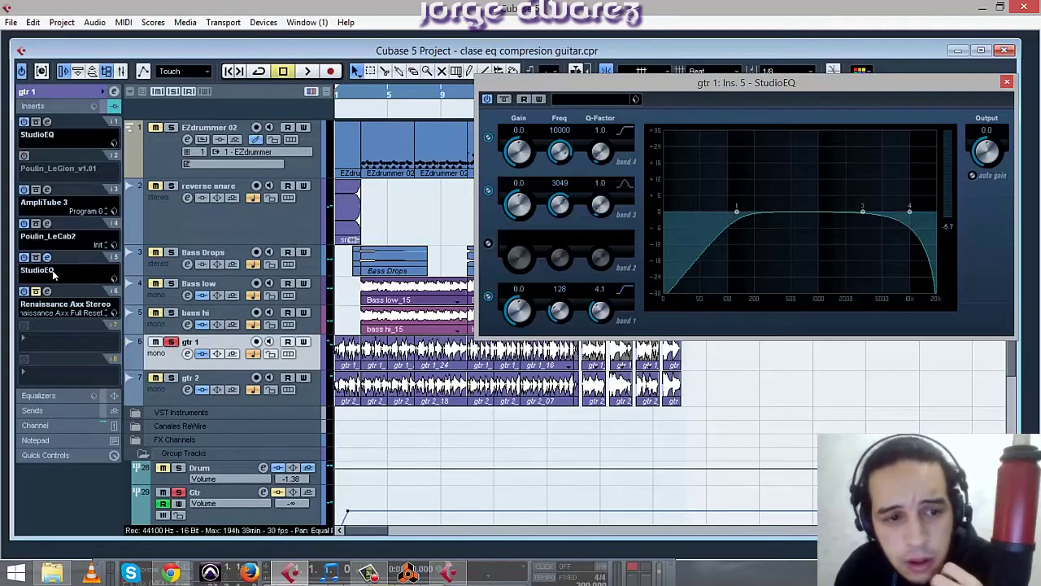
pyautogui.click(1007, 81)
# Open the Renaissance Axx compressor on gtr 1, set its attack to 1.00 and leave the plug-in bypassed.
pyautogui.click(47, 290)
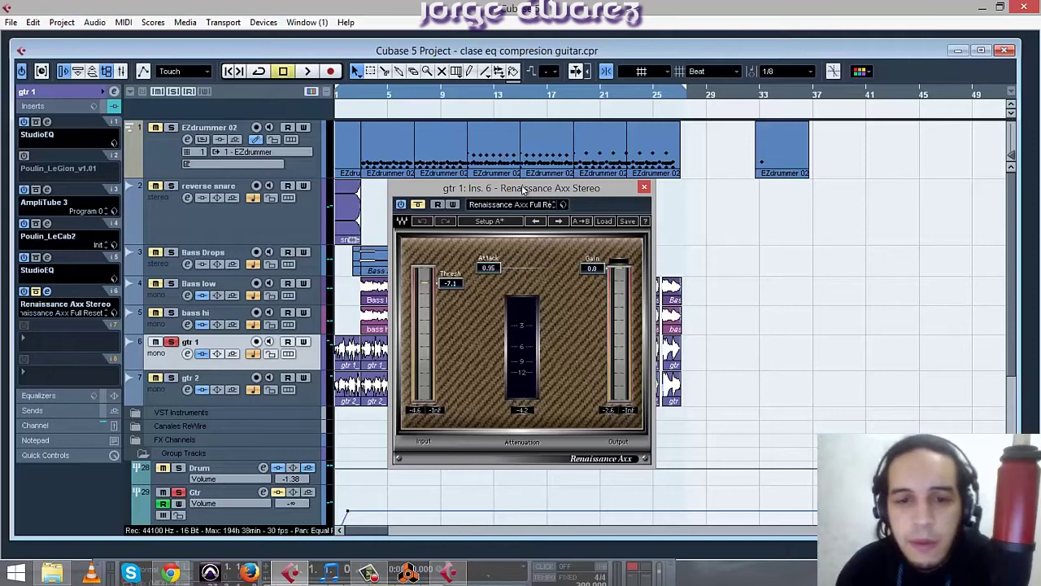
pyautogui.moveTo(524, 189); pyautogui.dragTo(507, 189)
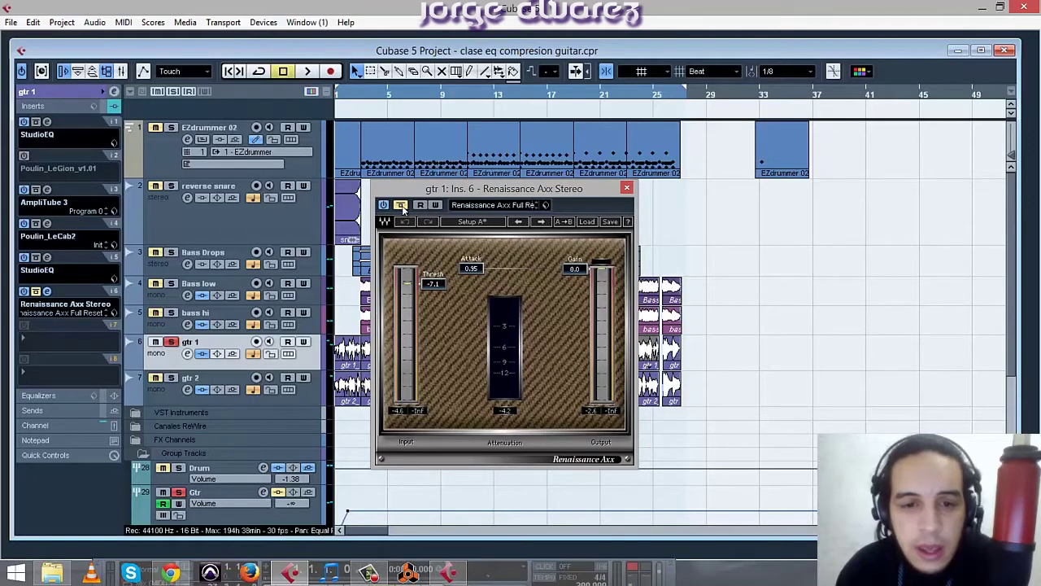
pyautogui.moveTo(433, 189); pyautogui.dragTo(577, 168)
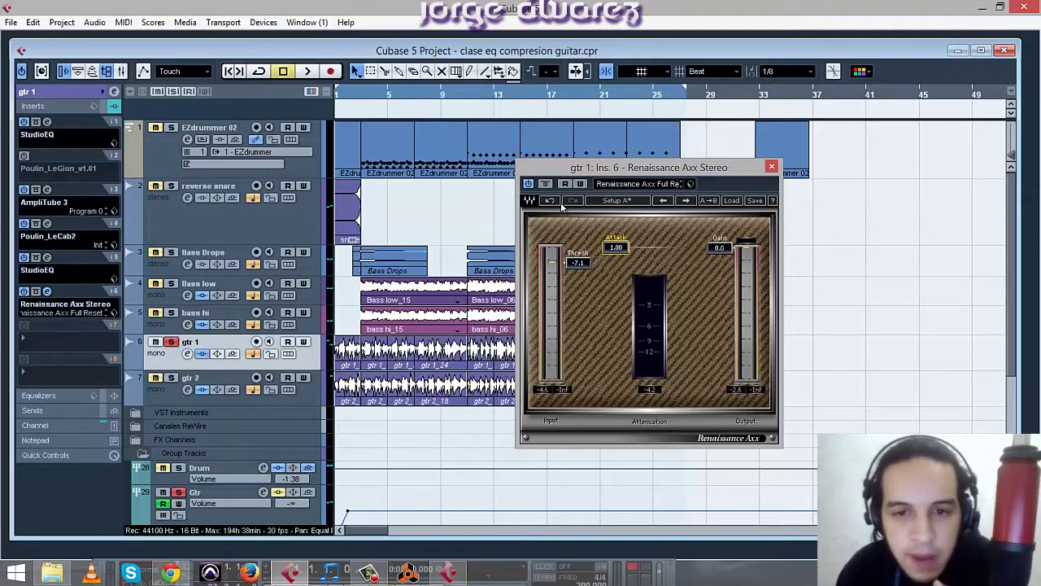
pyautogui.click(543, 184)
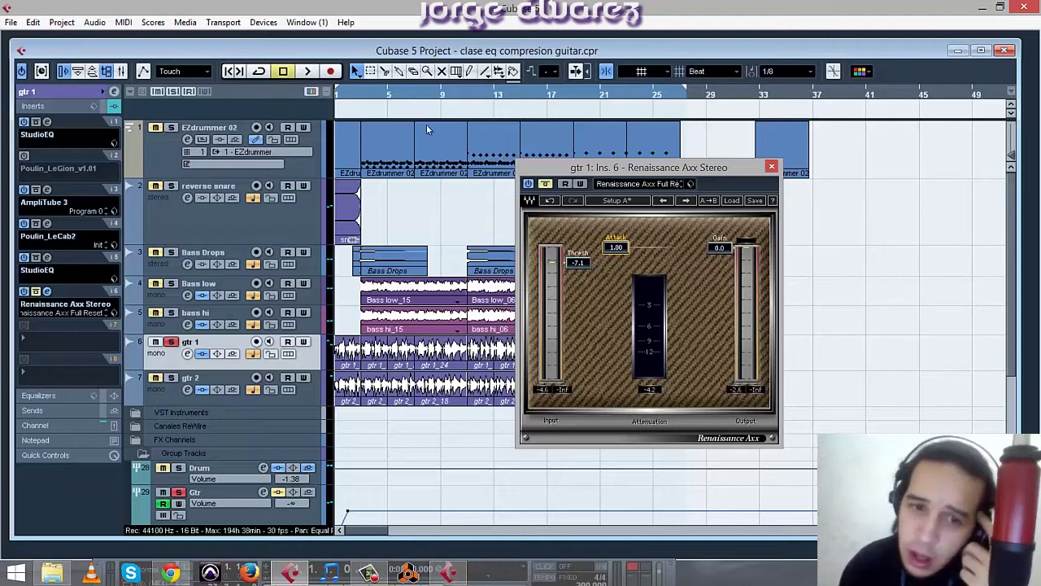
# Play the soloed gtr 1 from bar 3 with the Renaissance Axx bypassed.
pyautogui.click(362, 94)
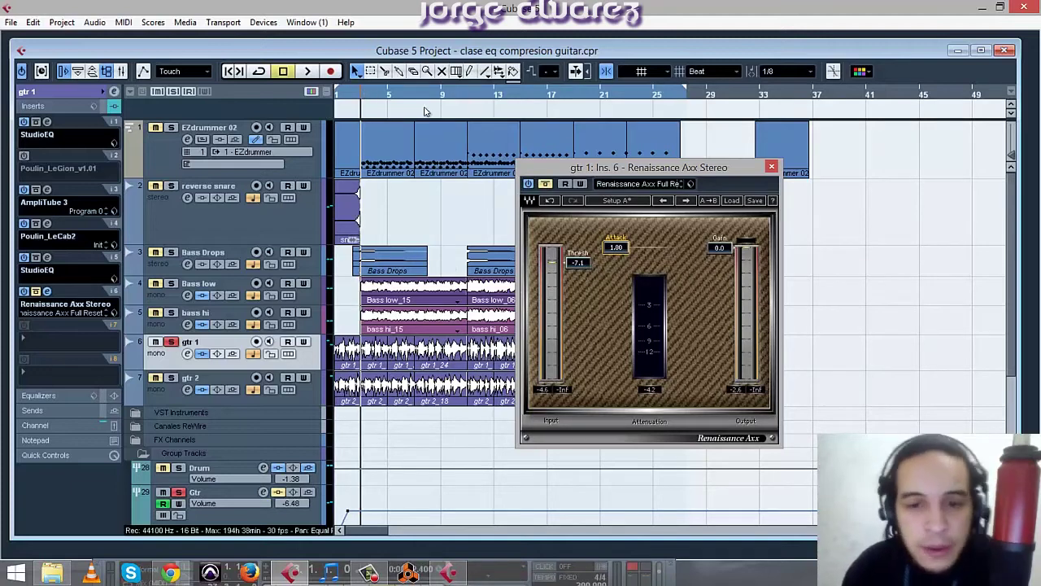
pyautogui.press('space')
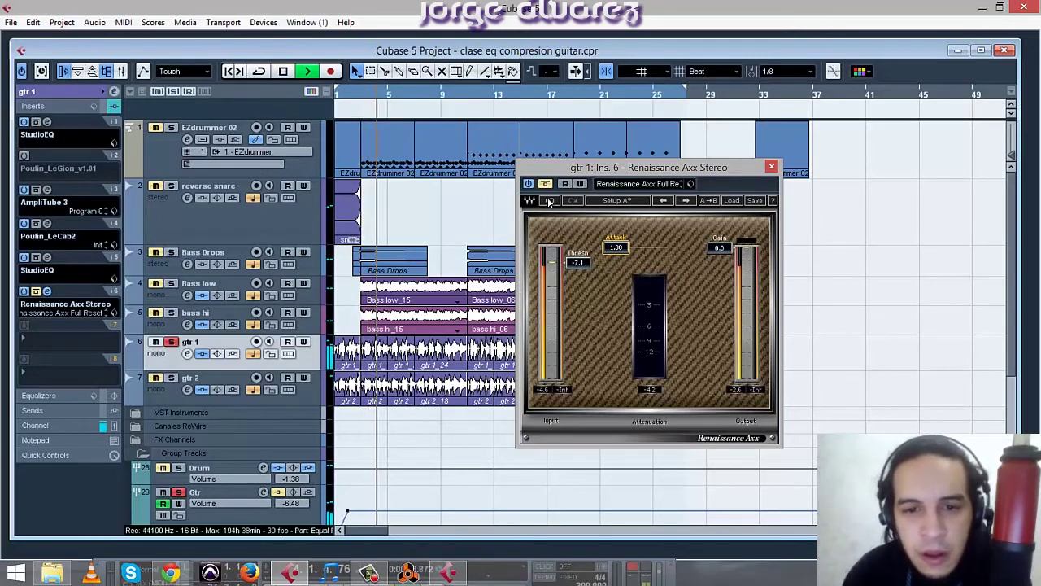
pyautogui.press('space')
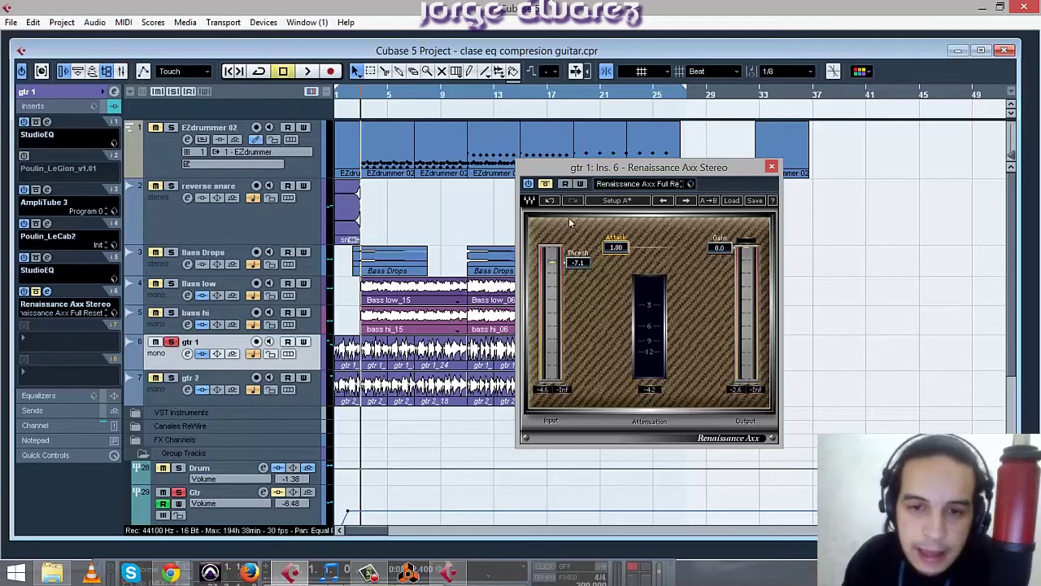
# Activate the Renaissance Axx and replay gtr 1 from bar 3, comparing it bypassed and active.
pyautogui.moveTo(582, 169); pyautogui.dragTo(616, 170)
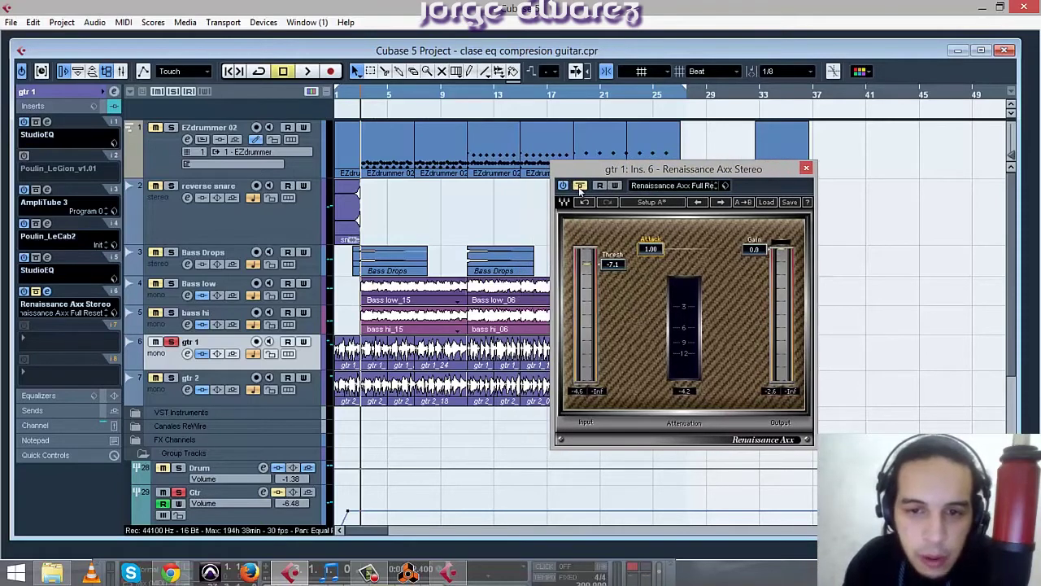
pyautogui.click(583, 185)
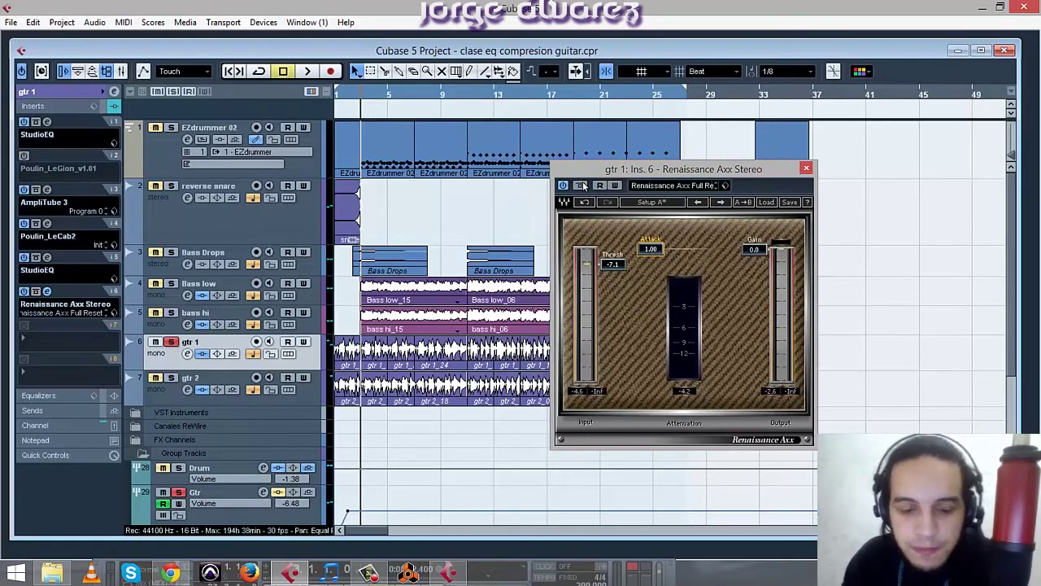
pyautogui.press('space')
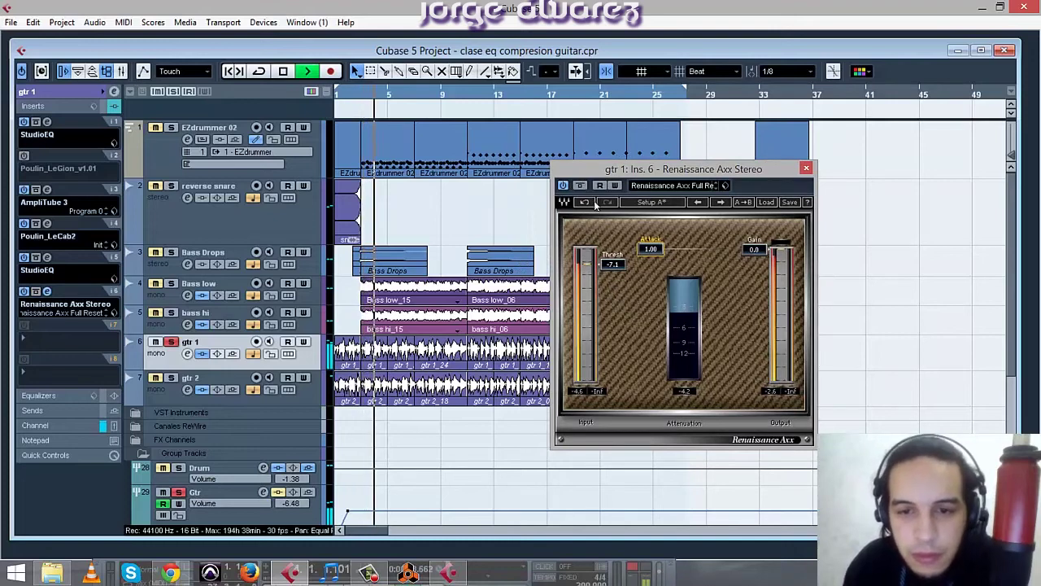
pyautogui.click(580, 186)
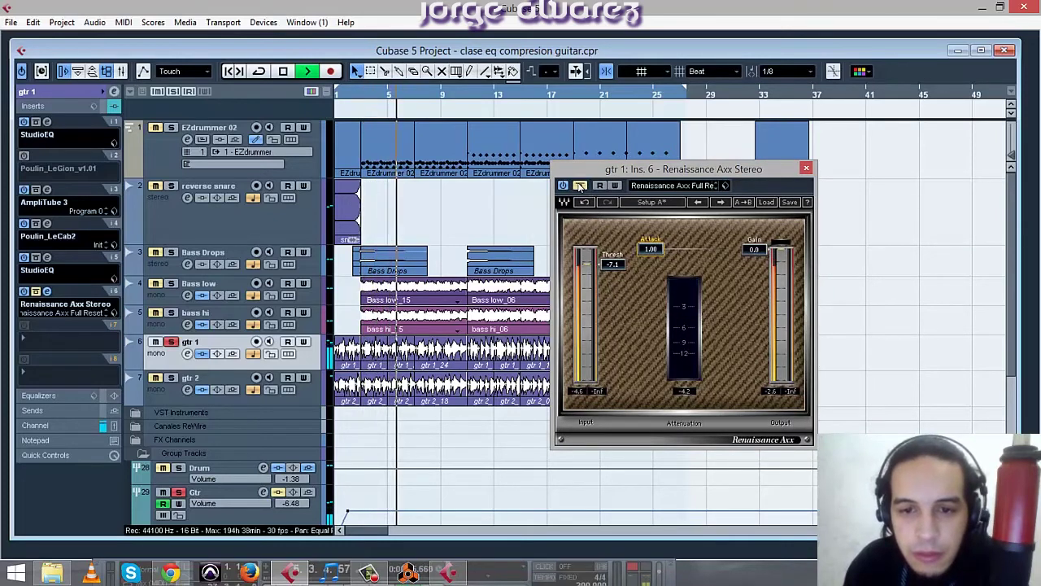
pyautogui.click(580, 186)
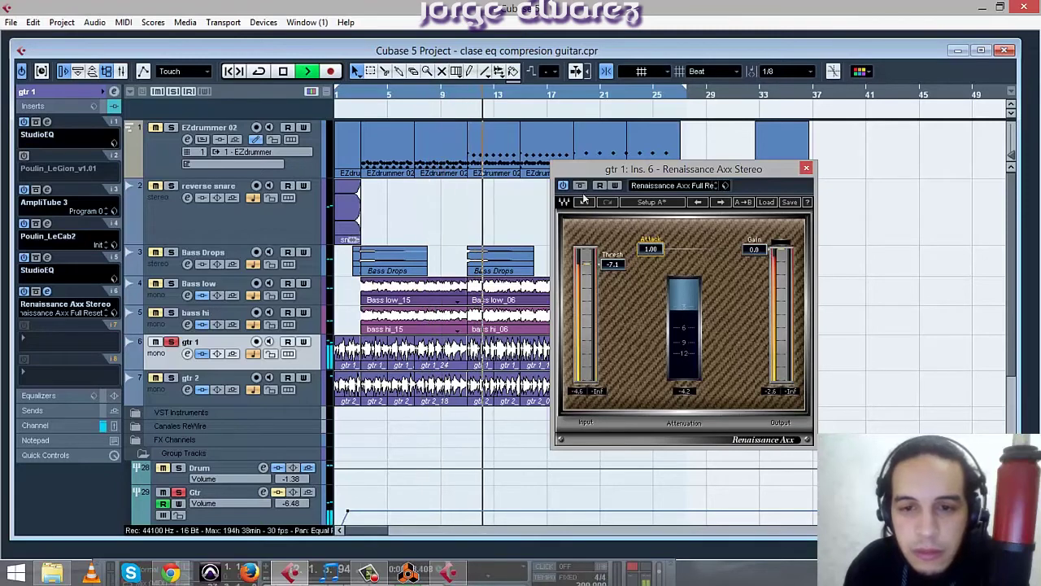
# Continue comparing the Renaissance Axx on gtr 1, replay from bar 11, and leave the compressor active.
pyautogui.moveTo(619, 169); pyautogui.dragTo(720, 180)
pyautogui.click(681, 197)
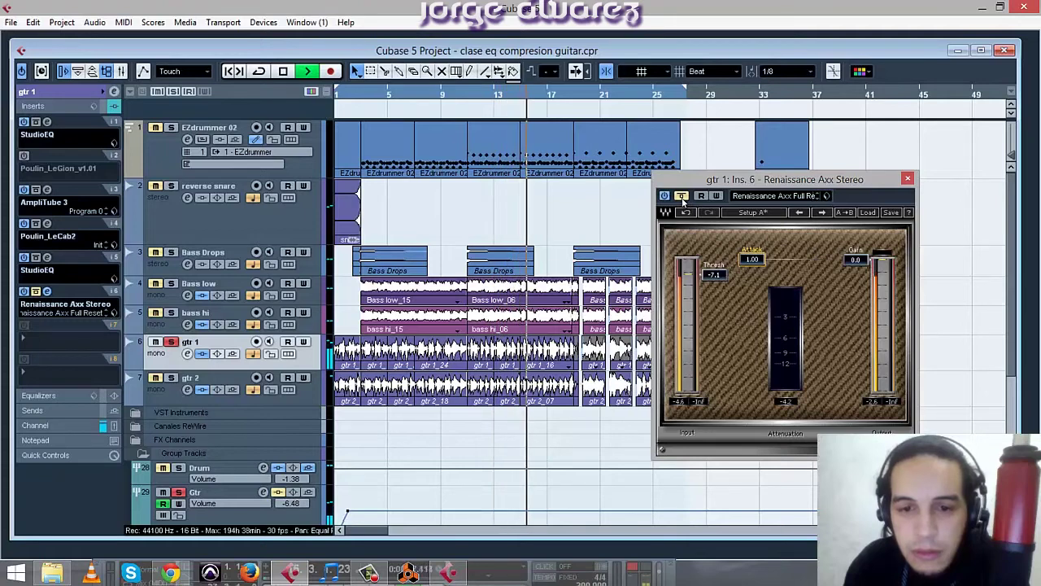
pyautogui.click(682, 197)
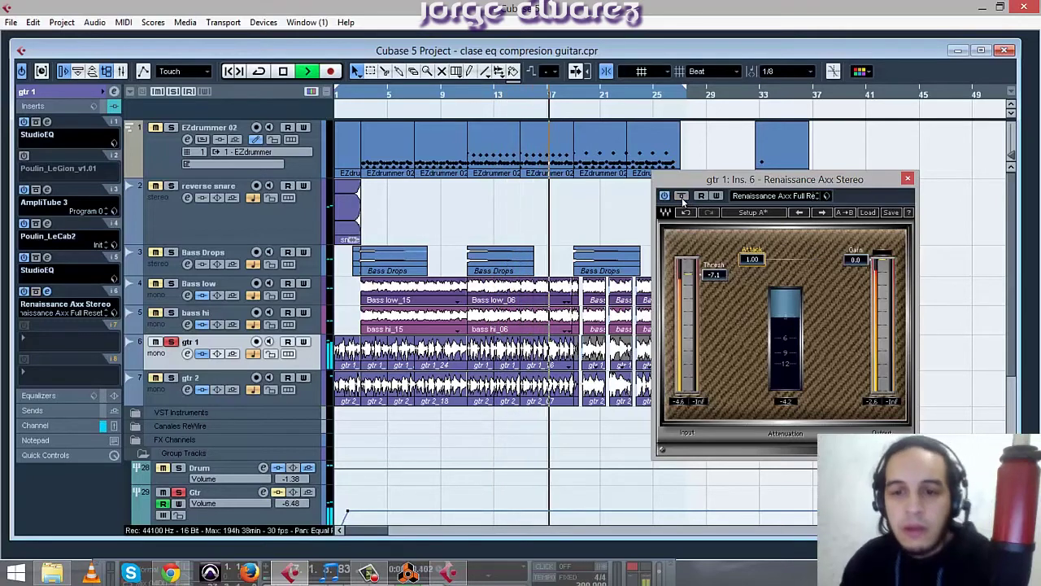
pyautogui.click(681, 197)
pyautogui.press('space')
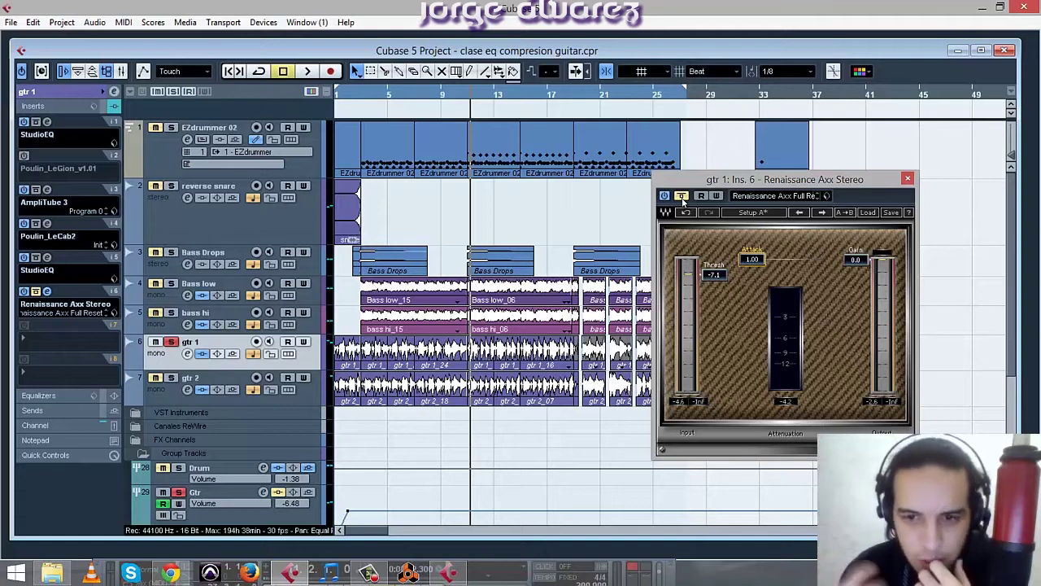
pyautogui.press('space')
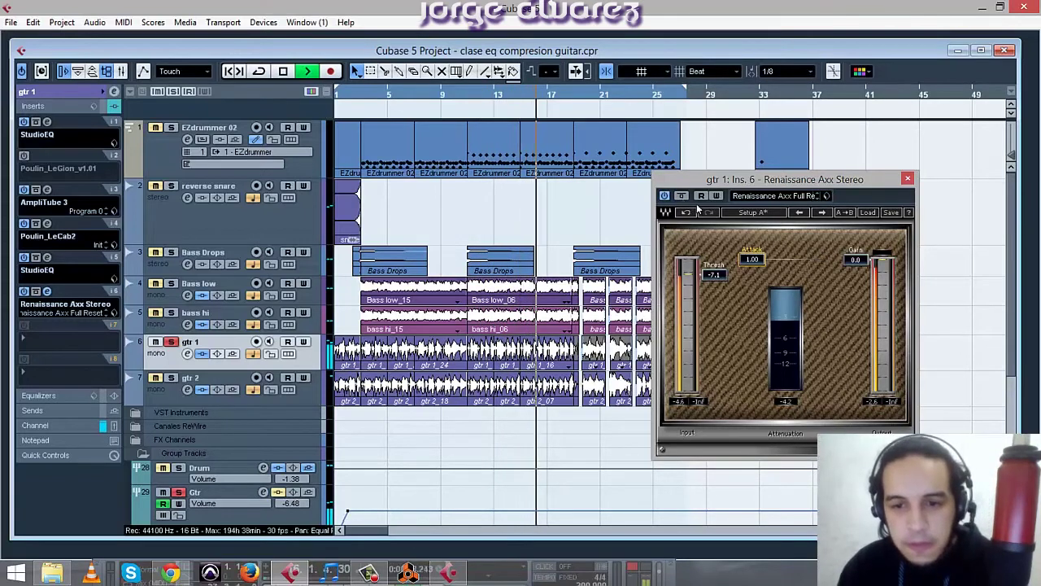
pyautogui.press('space')
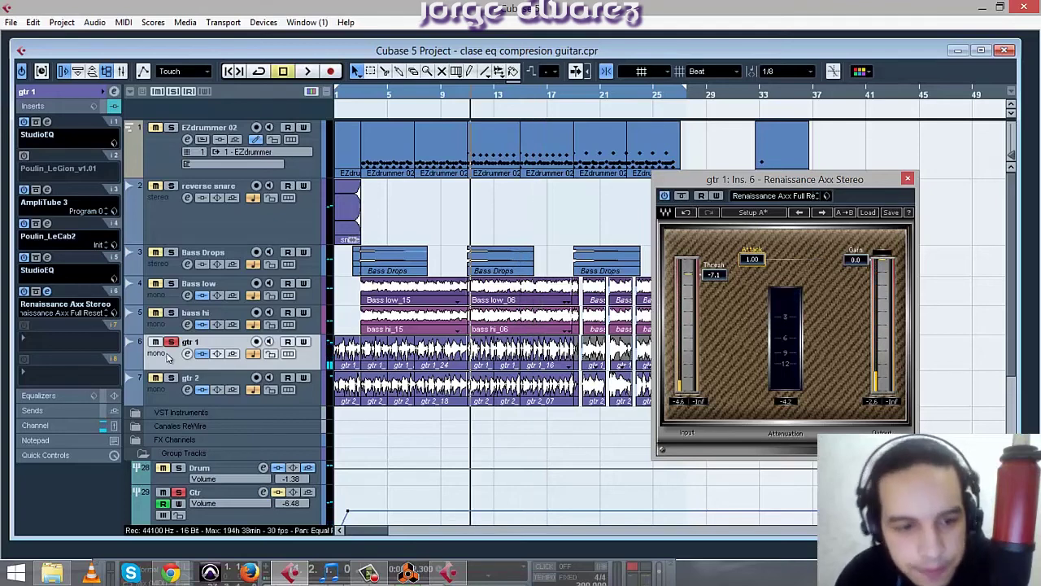
# Unsolo gtr 1, check the inserts of gtr 2, and show the basic track settings of gtr 1.
pyautogui.click(171, 341)
pyautogui.click(171, 392)
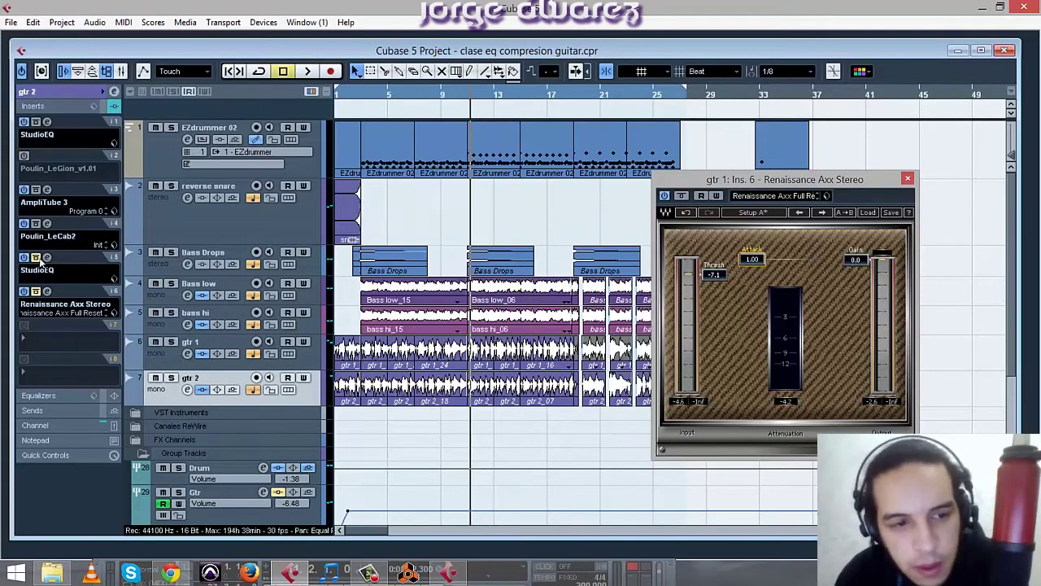
pyautogui.click(152, 366)
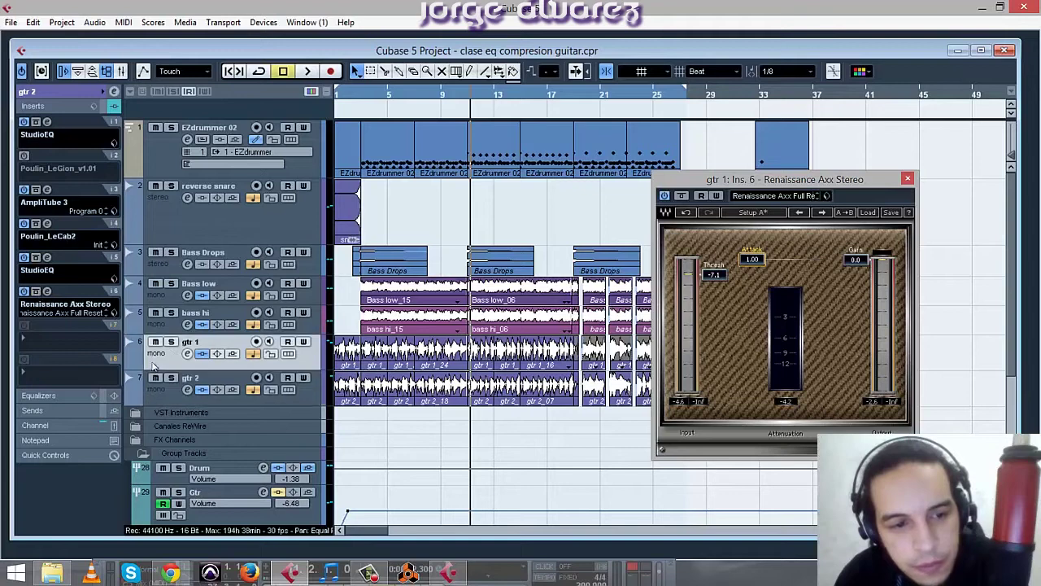
pyautogui.click(42, 94)
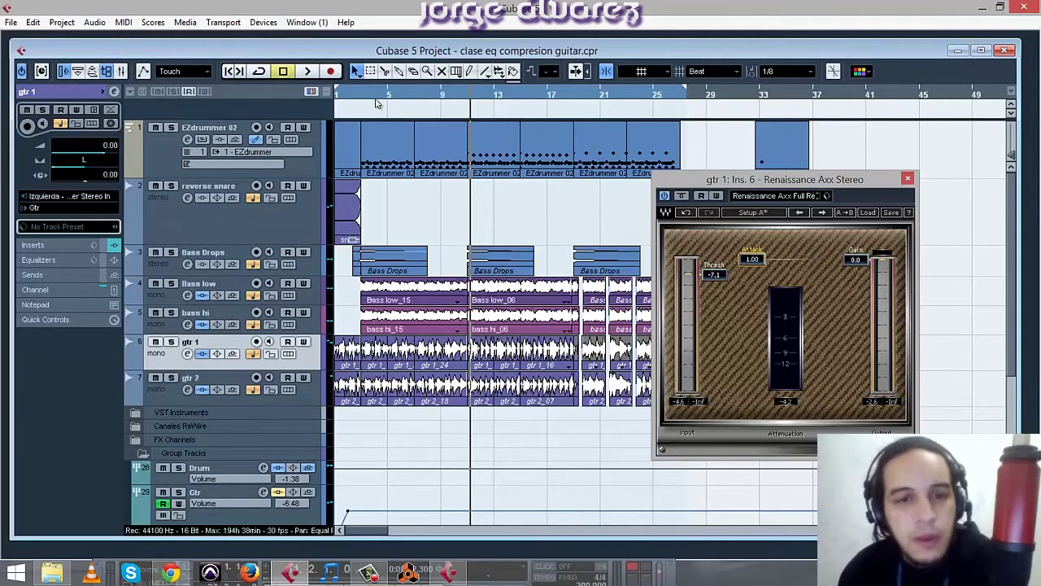
# Play the full mix from bar 3 and compare the Renaissance Axx on both guitars bypassed and active in the mixer.
pyautogui.click(363, 95)
pyautogui.press('space')
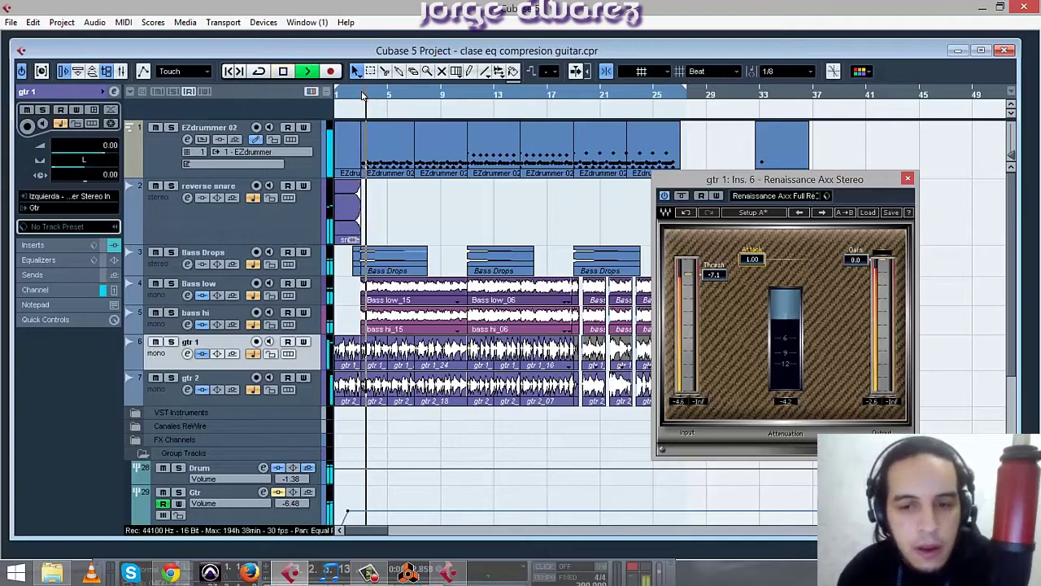
pyautogui.press('F3')
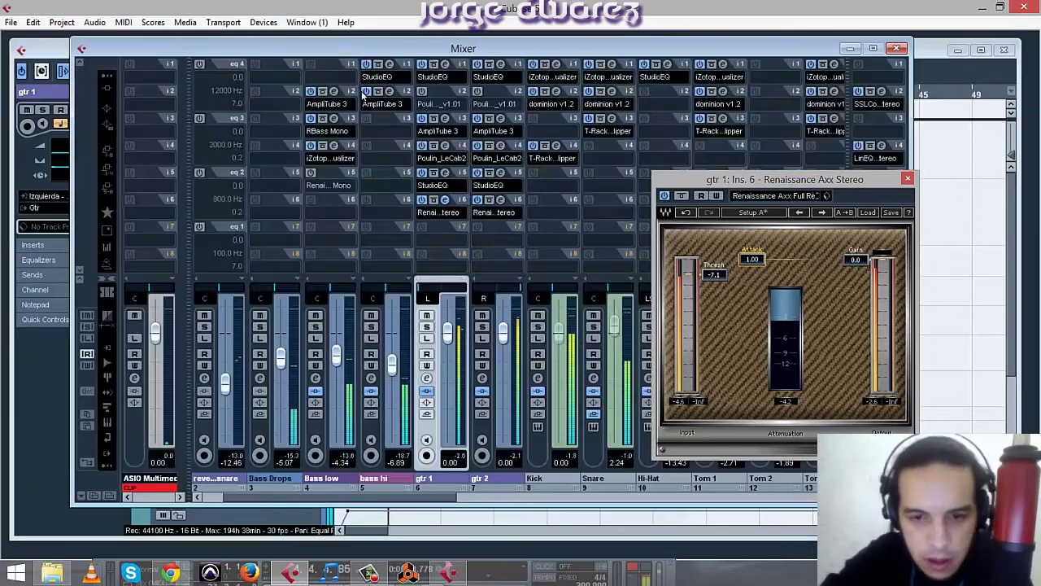
pyautogui.click(434, 200)
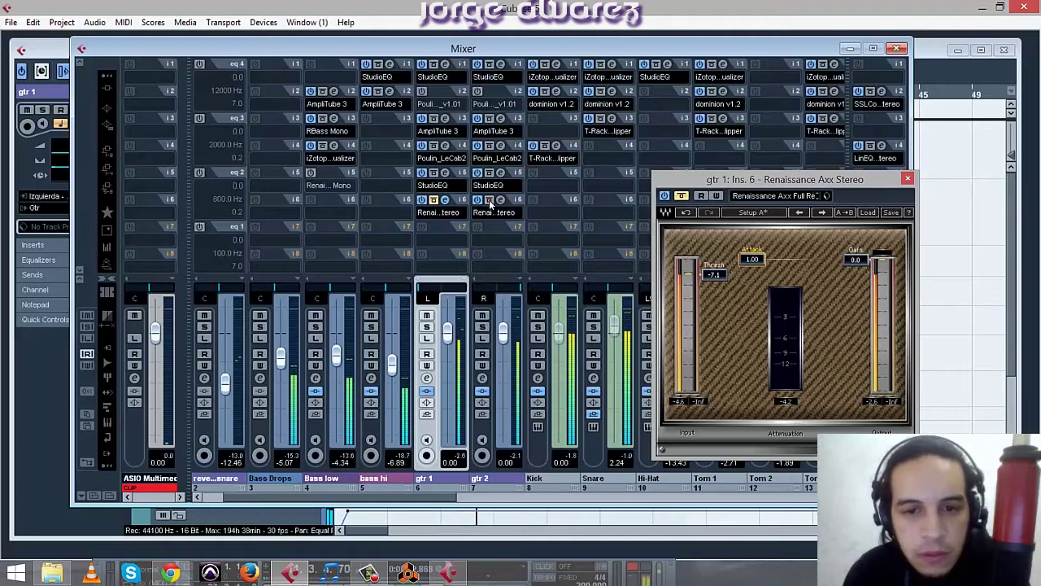
pyautogui.click(433, 200)
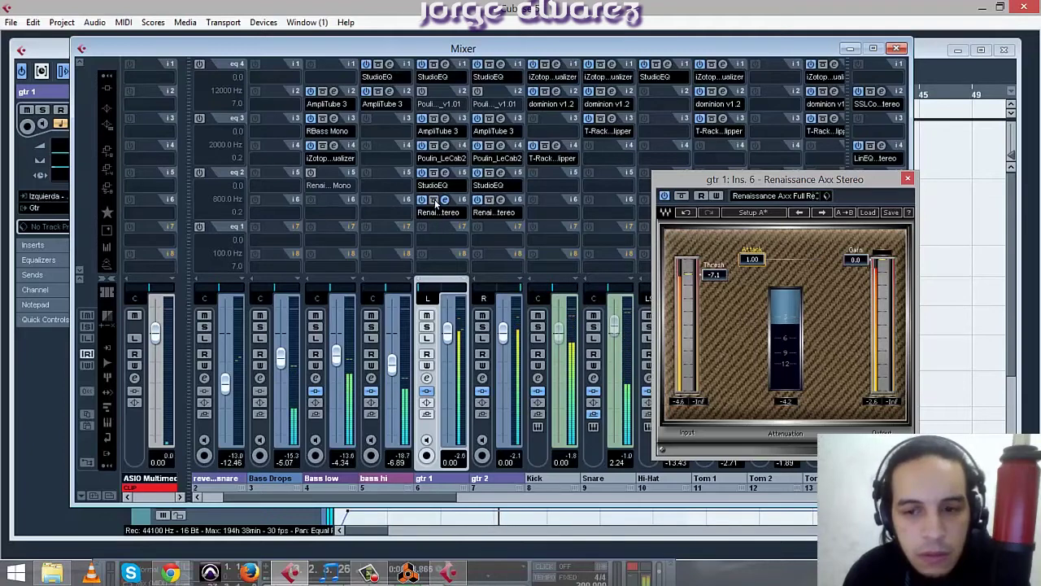
# Close the Renaissance Axx, examine the group channels in the mixer, and close the mixer.
pyautogui.click(908, 180)
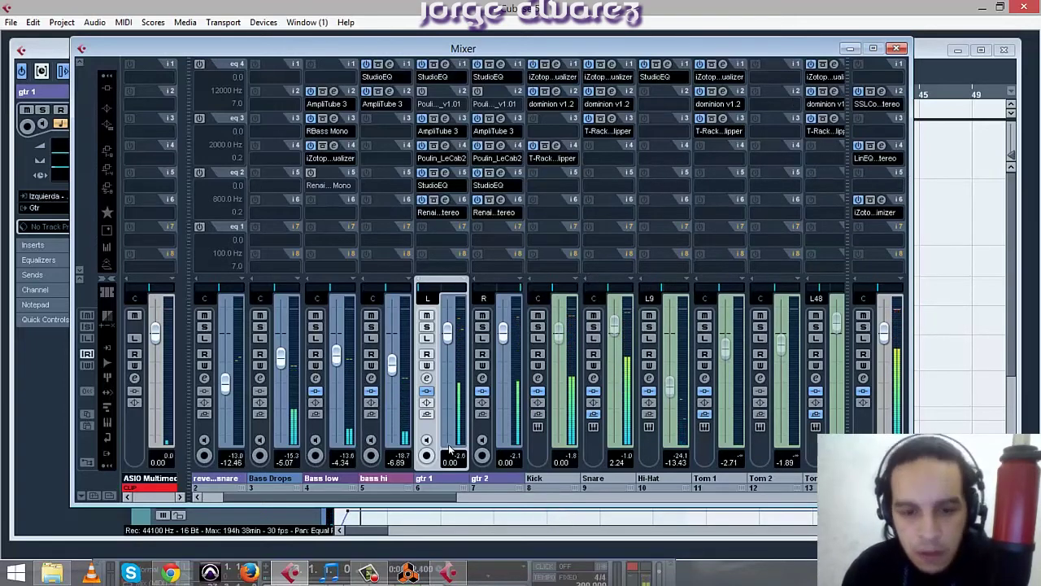
pyautogui.moveTo(415, 497); pyautogui.dragTo(810, 499)
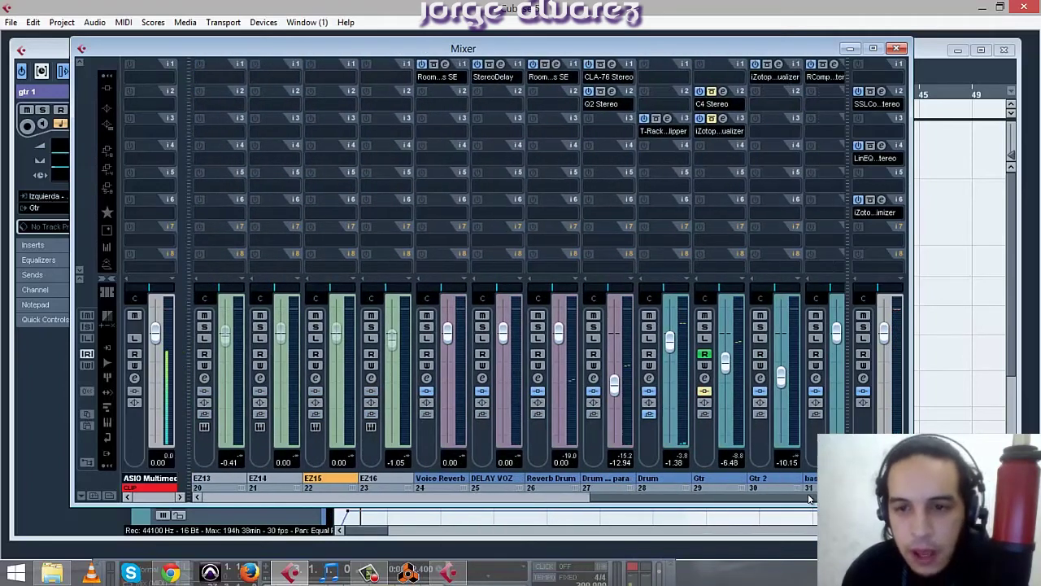
pyautogui.click(899, 48)
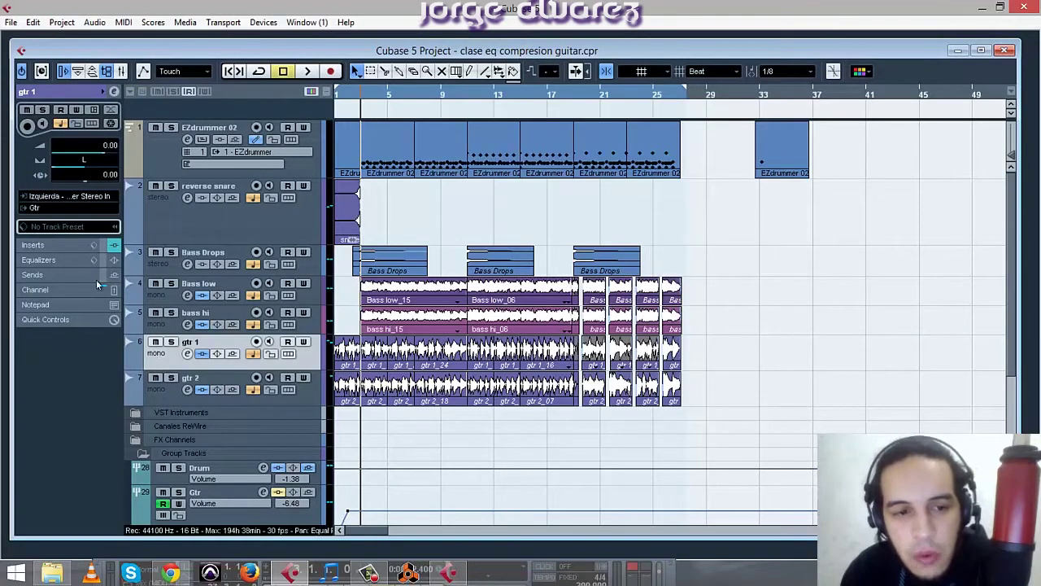
# Check which group the output of gtr 1 is routed to, leaving the routing as it is.
pyautogui.click(60, 214)
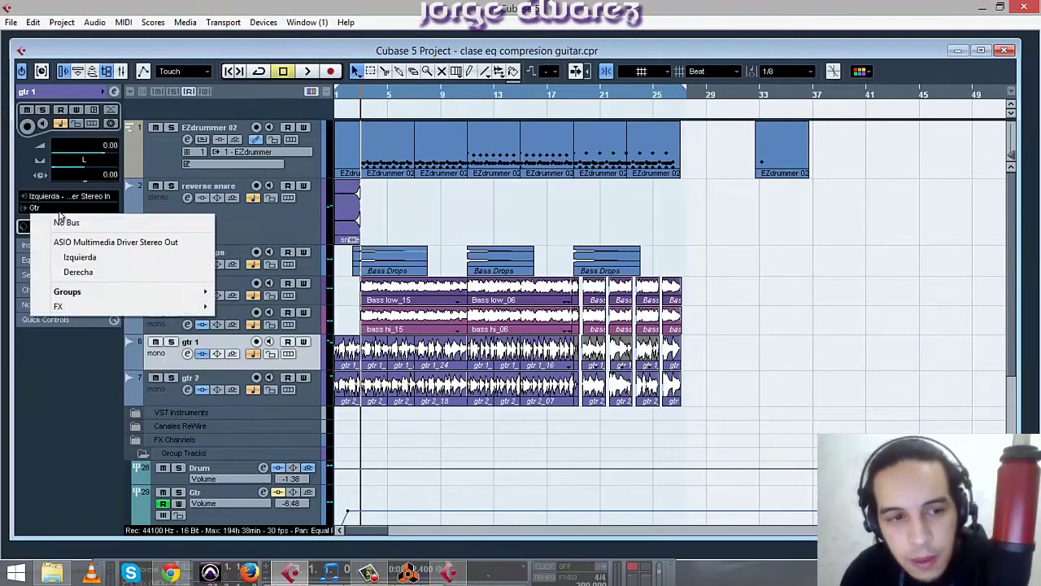
pyautogui.moveTo(81, 291)
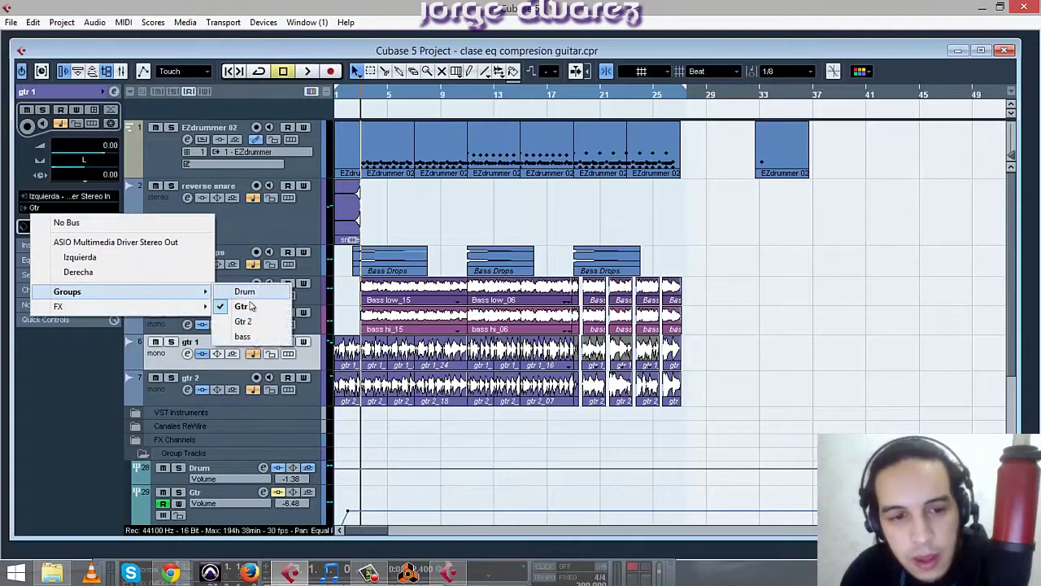
pyautogui.click(101, 348)
# Select the Gtr group track and open its insert 2 C4 Stereo multiband compressor.
pyautogui.scroll(-4, 228, 430)
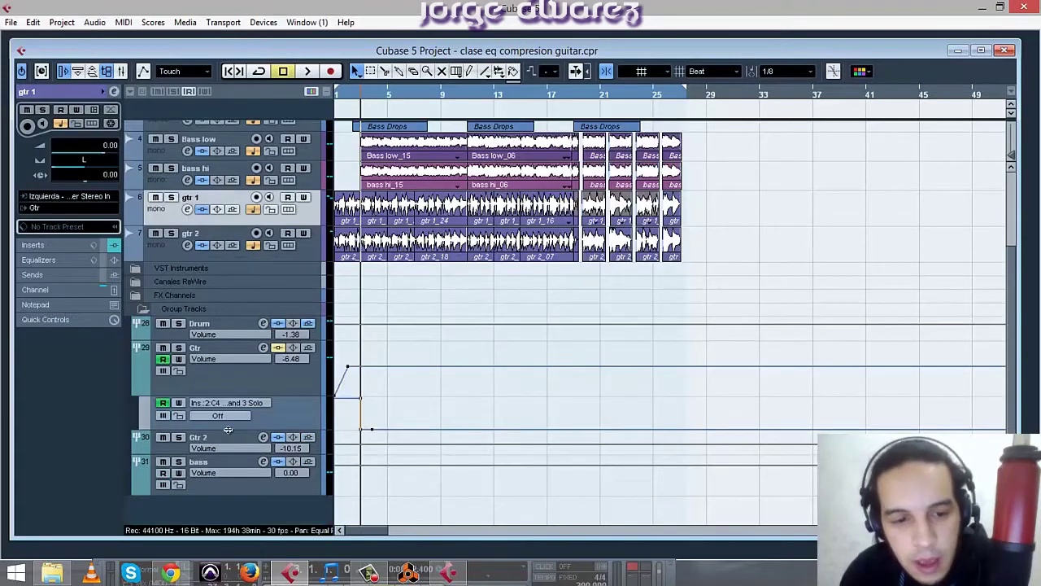
pyautogui.click(203, 350)
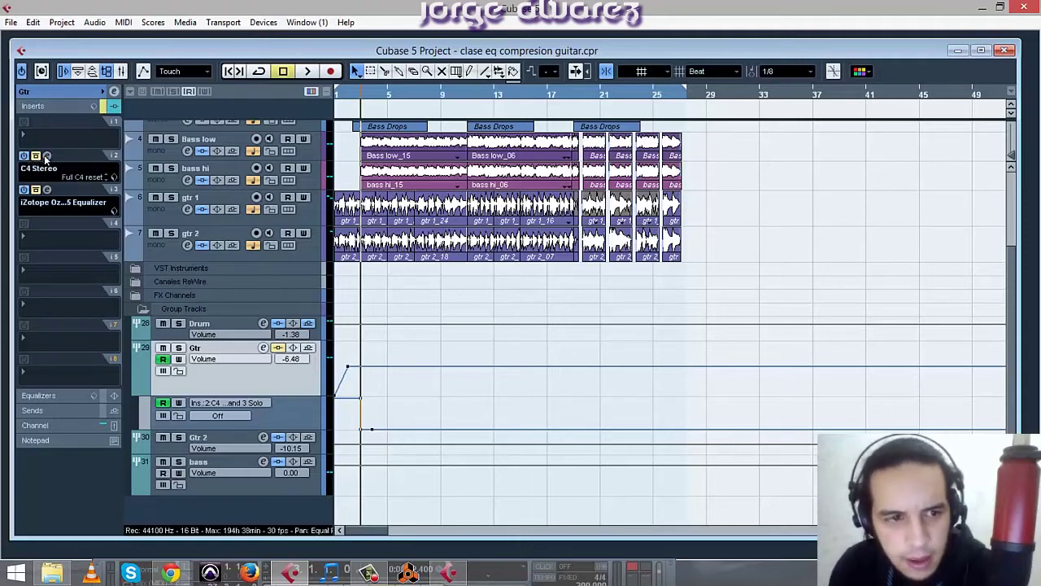
pyautogui.click(47, 156)
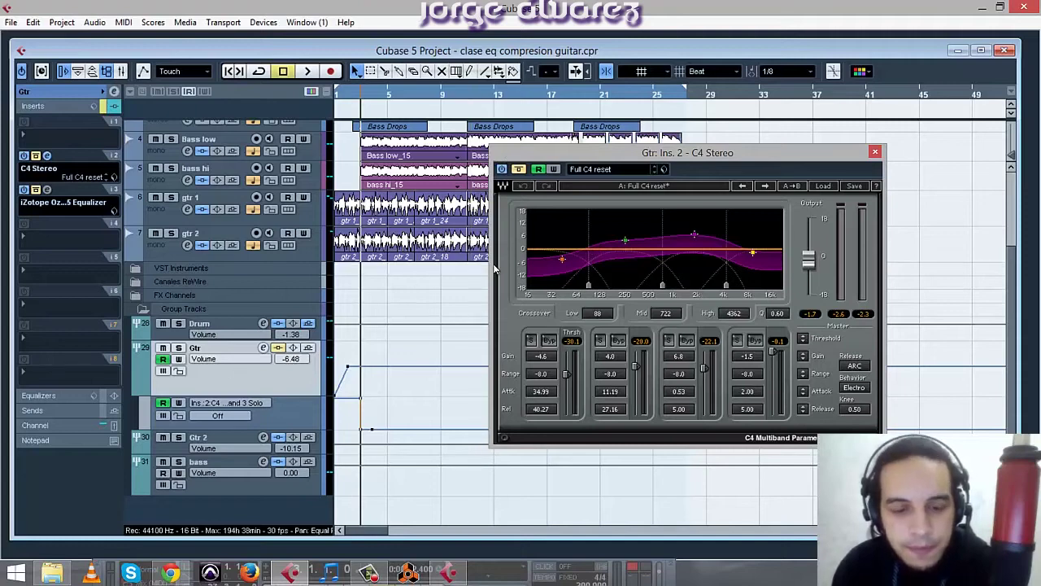
# Play the mix from bar 3 comparing the Gtr group's C4 Stereo bypassed and active, leave it active, and place the playhead at bar 11.
pyautogui.press('space')
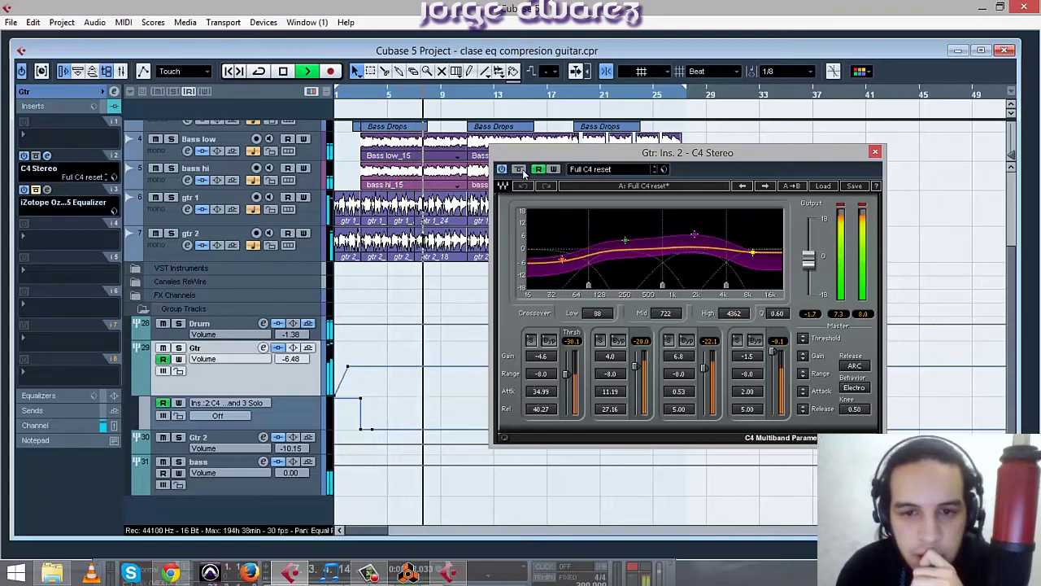
pyautogui.moveTo(524, 171); pyautogui.dragTo(618, 198)
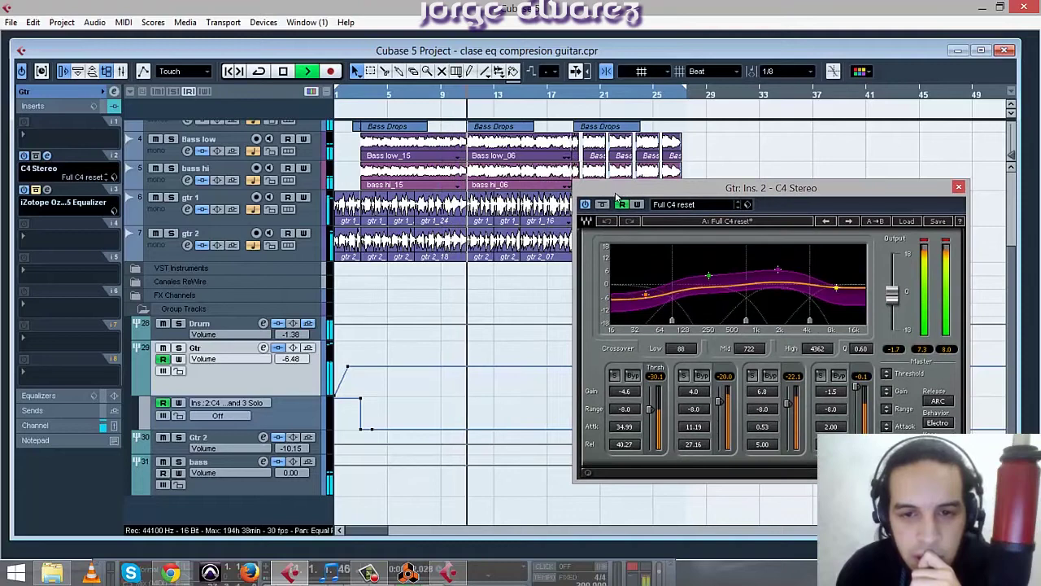
pyautogui.click(603, 205)
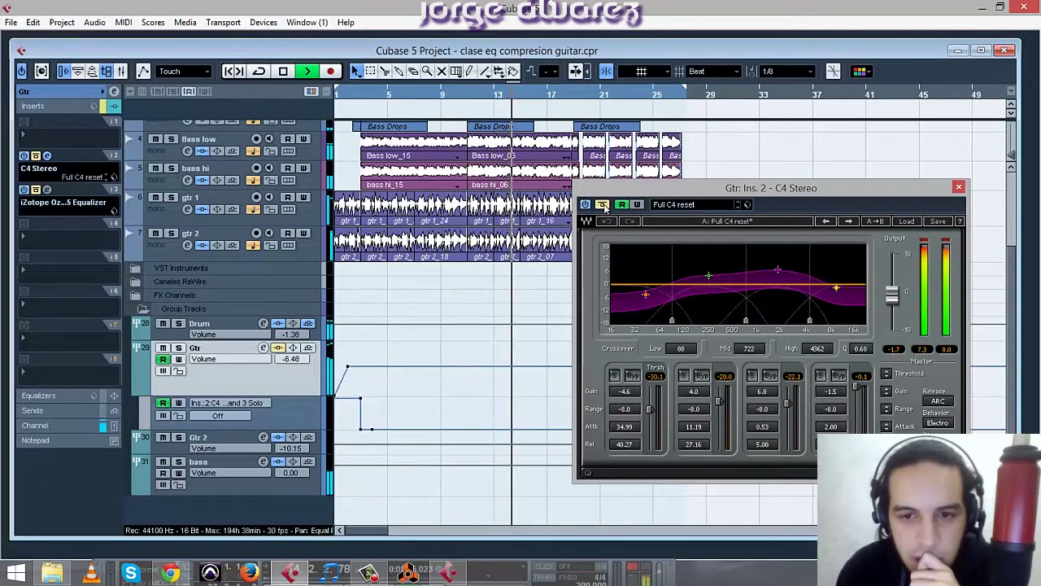
pyautogui.click(603, 205)
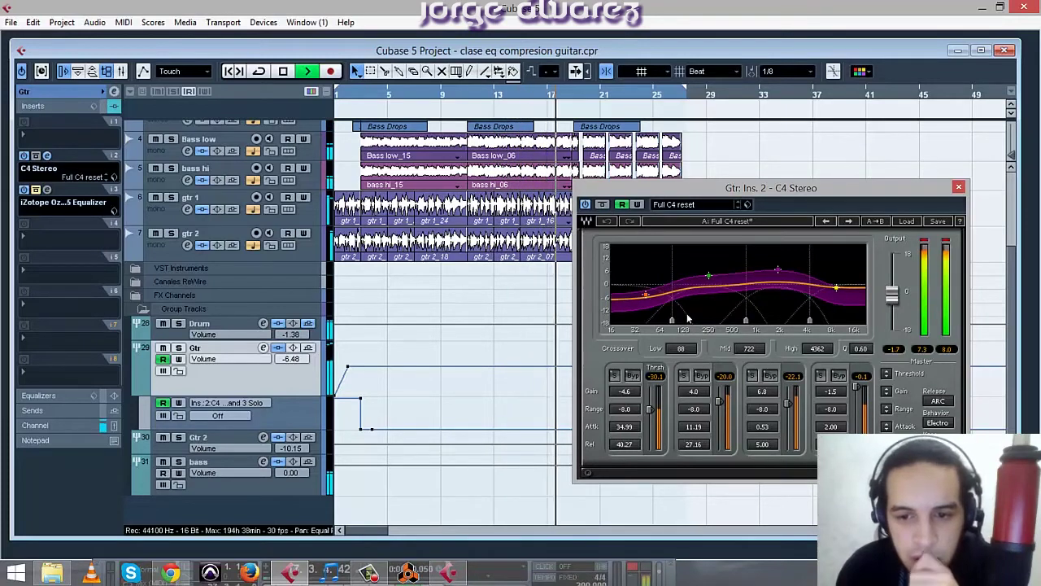
pyautogui.press('space')
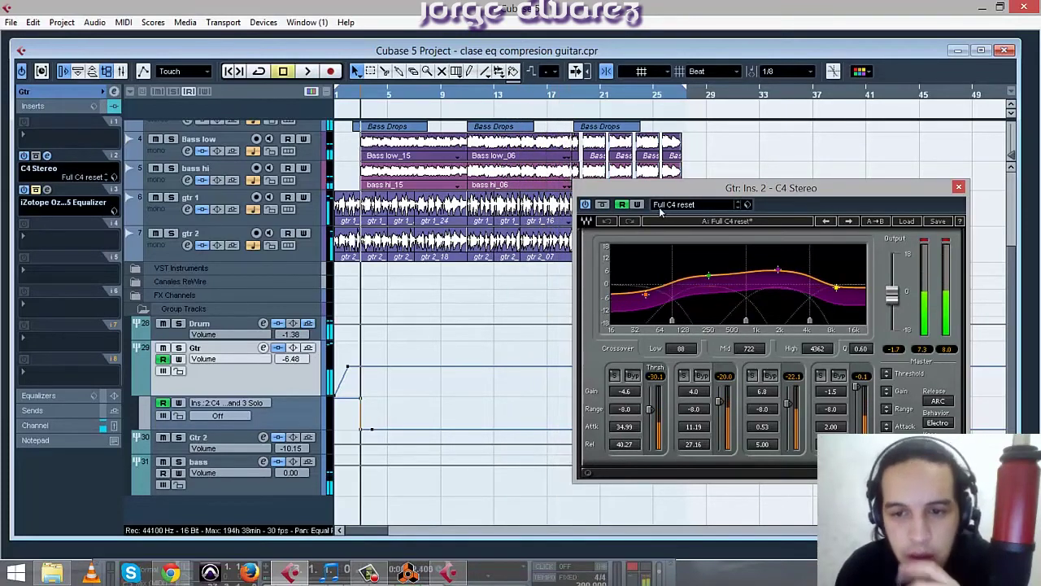
pyautogui.click(472, 102)
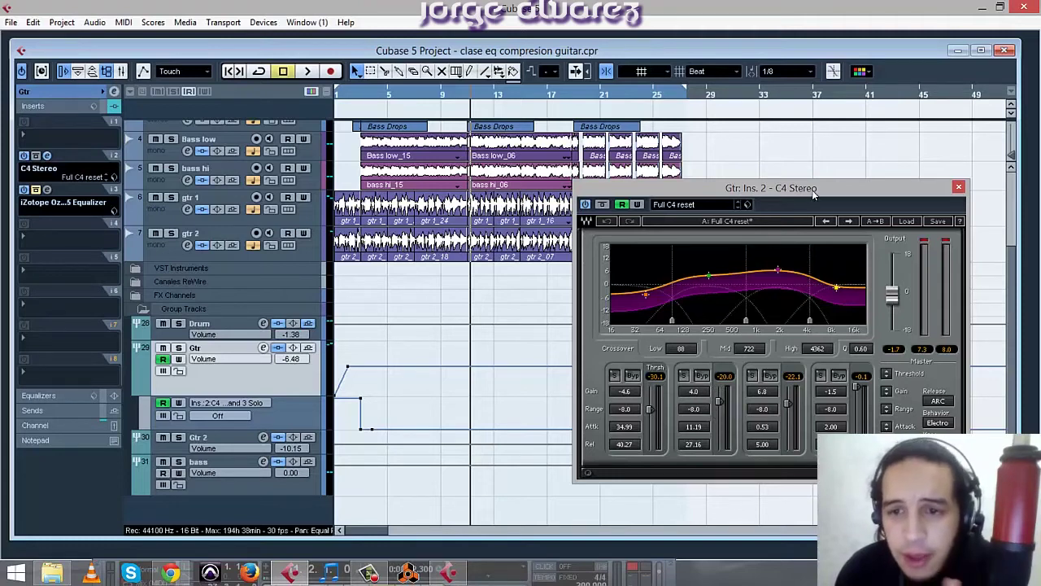
pyautogui.moveTo(812, 190); pyautogui.dragTo(805, 187)
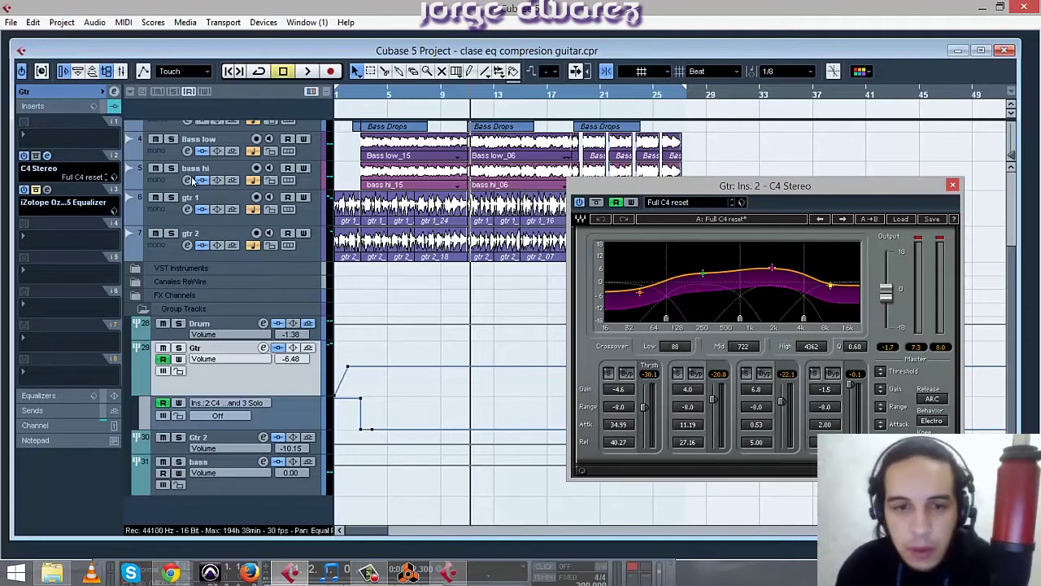
# Solo the Gtr group, play from bar 11, and raise the C4 Stereo's second band gain to 7.5.
pyautogui.click(178, 349)
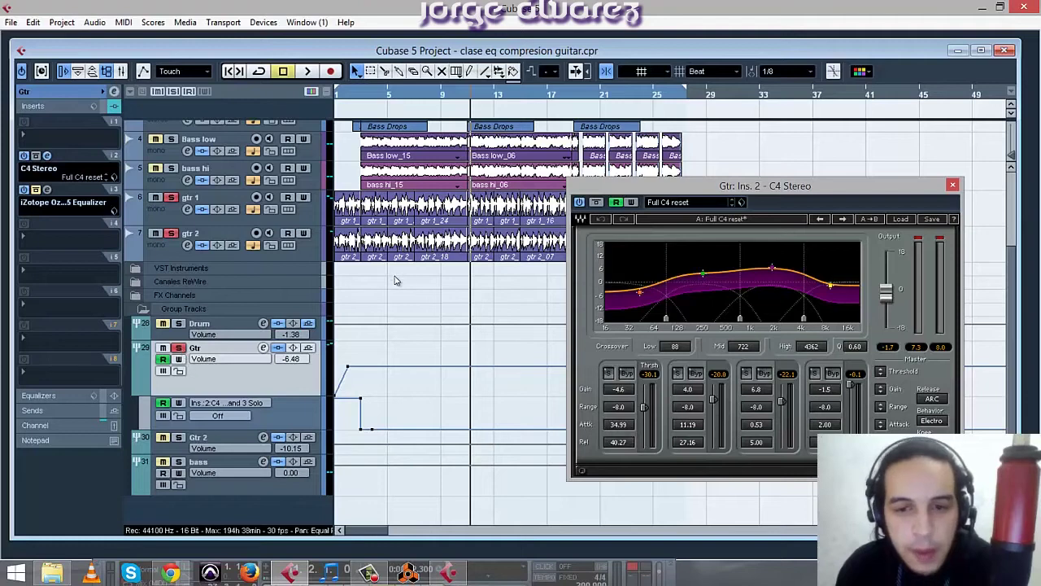
pyautogui.press('space')
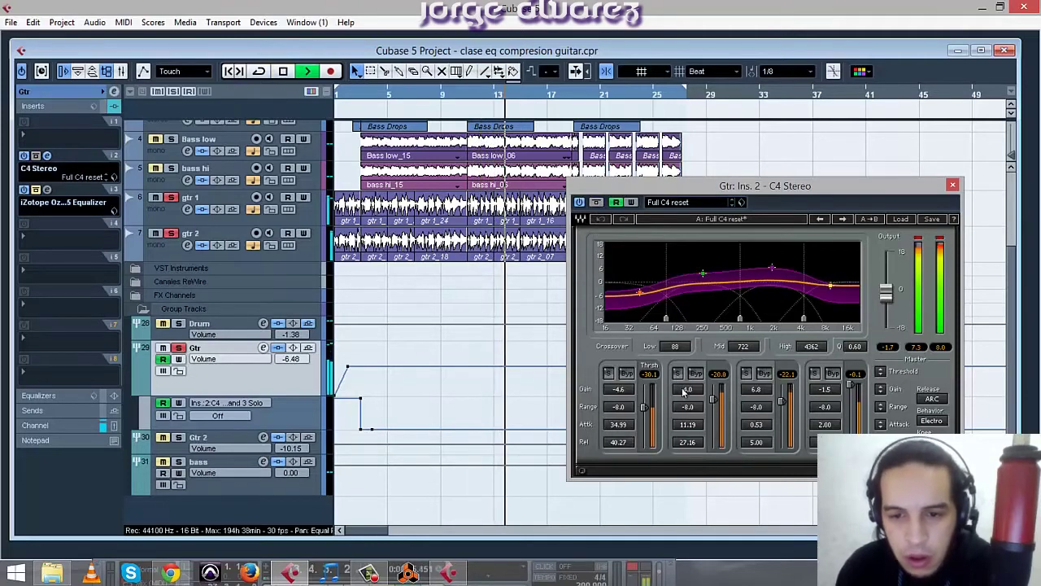
pyautogui.press('space')
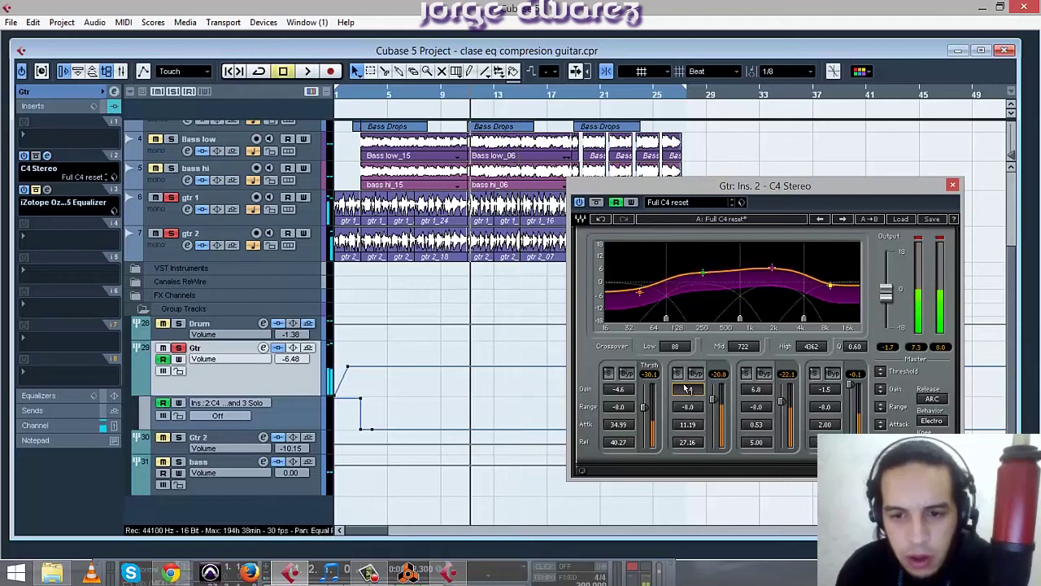
pyautogui.press('space')
pyautogui.moveTo(690, 393)
pyautogui.mouseDown()
pyautogui.moveTo(688, 355)
pyautogui.moveTo(686, 377)
pyautogui.mouseUp()
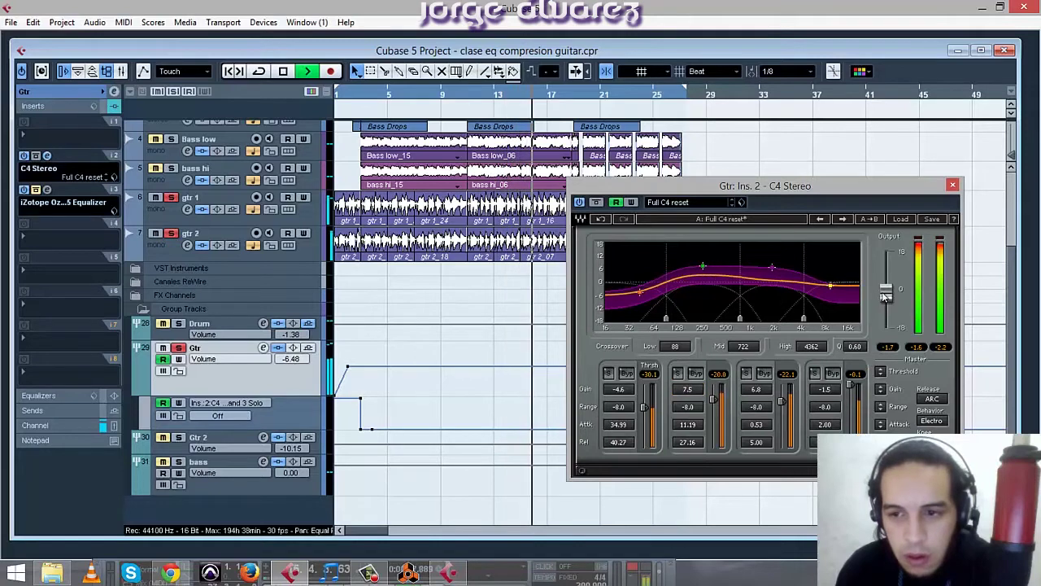
# Compare the soloed guitars from bar 11 with the C4 Stereo bypassed and active, leave it active, and unsolo the Gtr group.
pyautogui.click(596, 202)
pyautogui.click(596, 202)
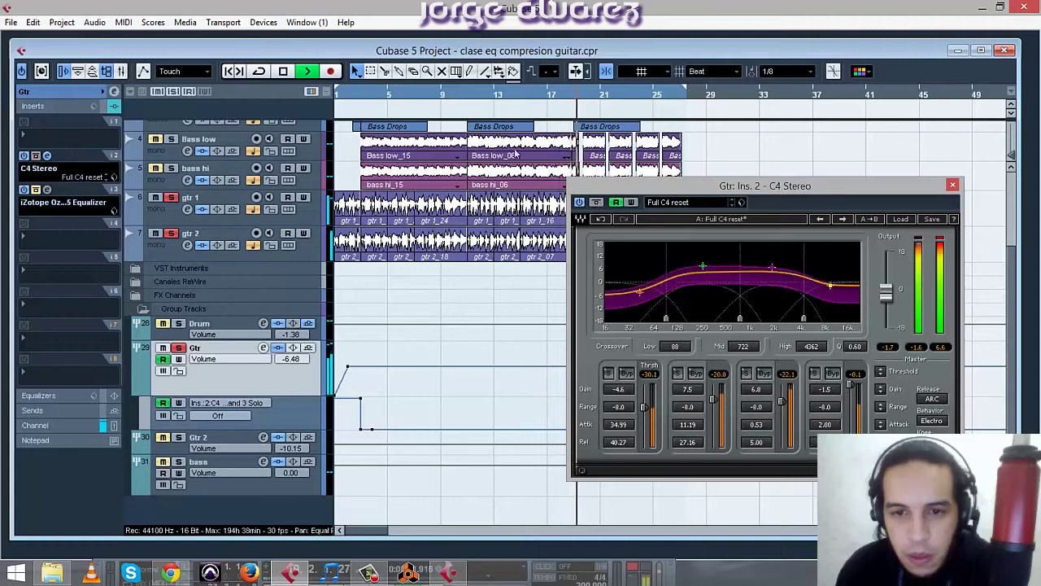
pyautogui.click(470, 93)
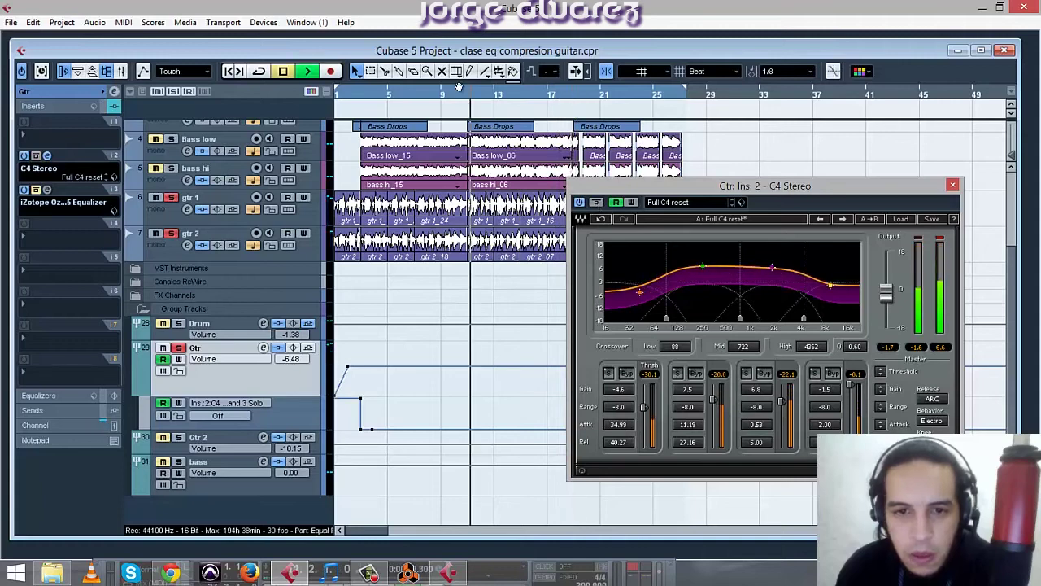
pyautogui.click(596, 202)
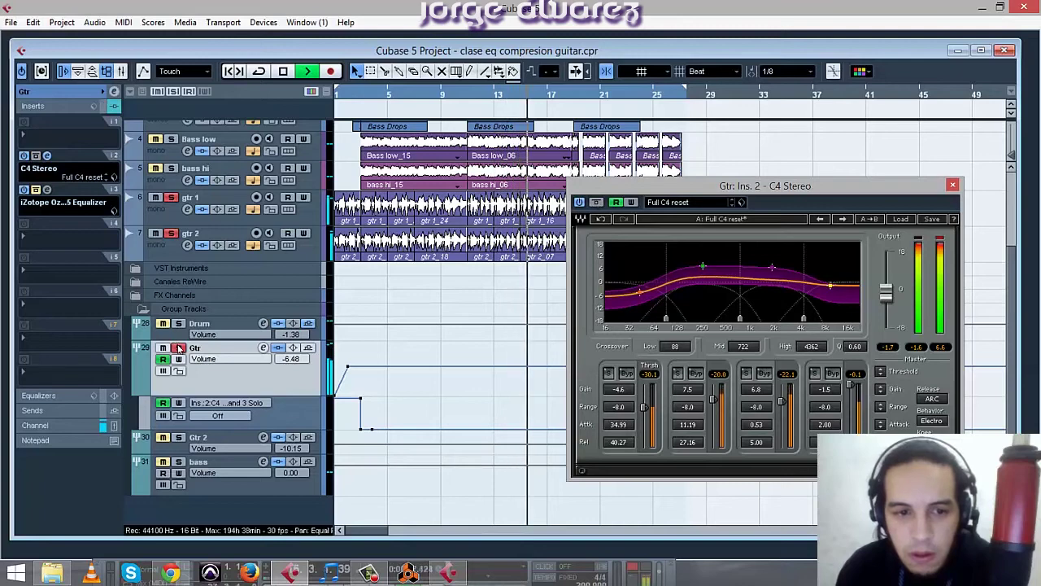
pyautogui.press('space')
pyautogui.press('space')
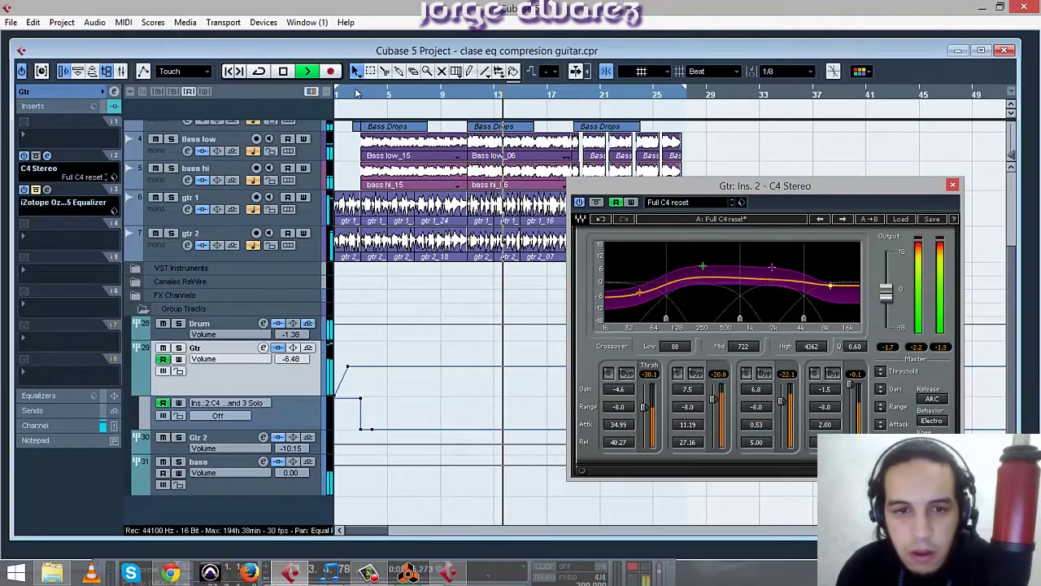
# While playing the full mix from bar 3, set the C4's second band gain to 7.2 and its output to -3.9.
pyautogui.click(365, 98)
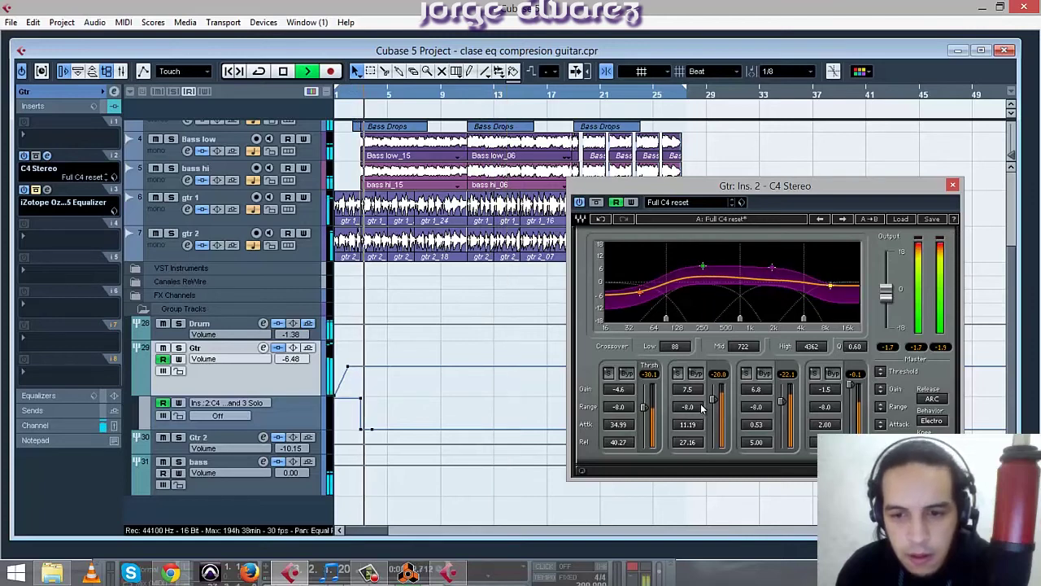
pyautogui.scroll(-3, 694, 393)
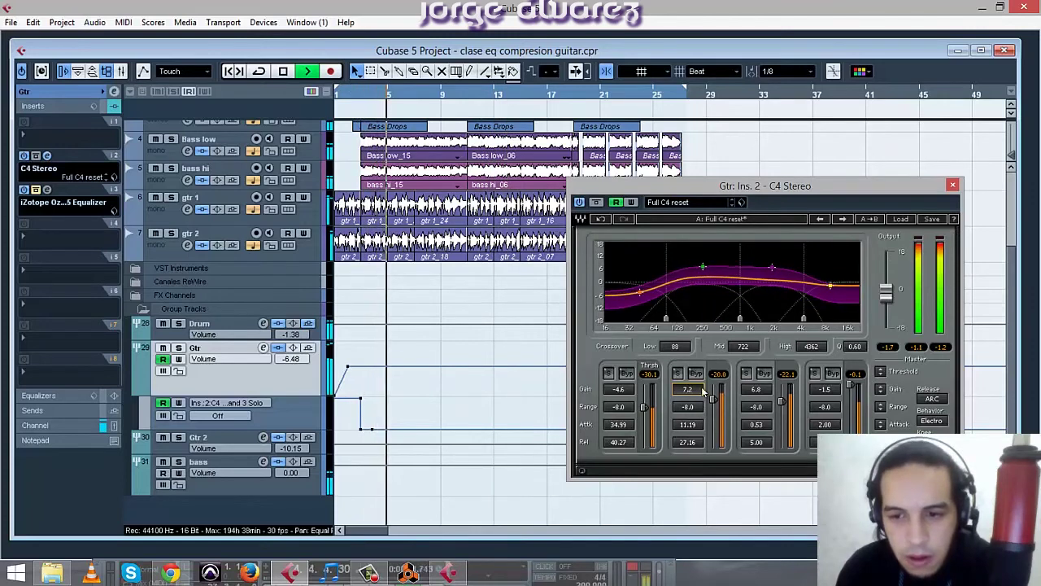
pyautogui.scroll(-3, 888, 309)
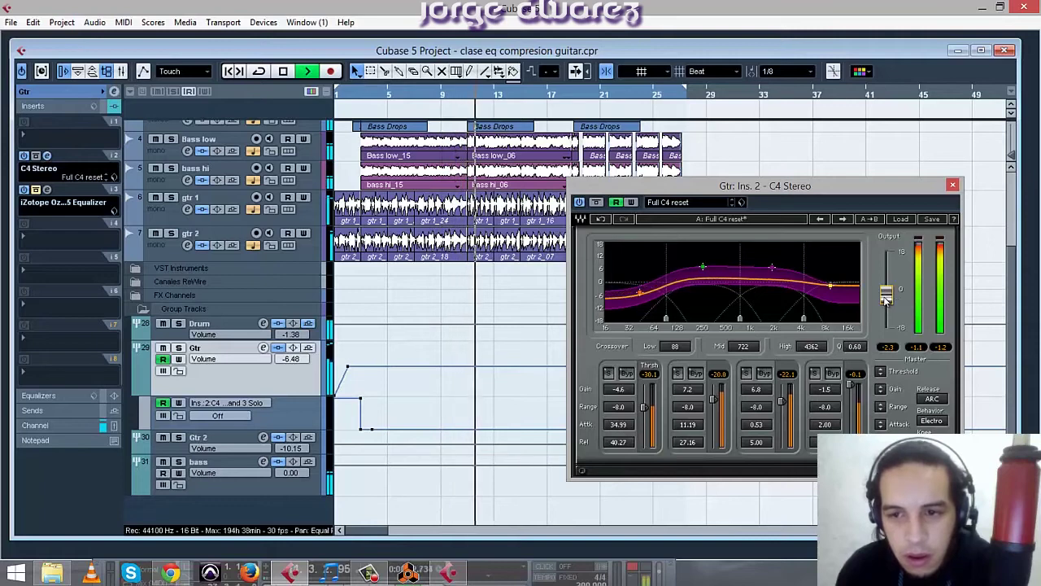
pyautogui.scroll(-2, 886, 307)
pyautogui.scroll(-3, 887, 309)
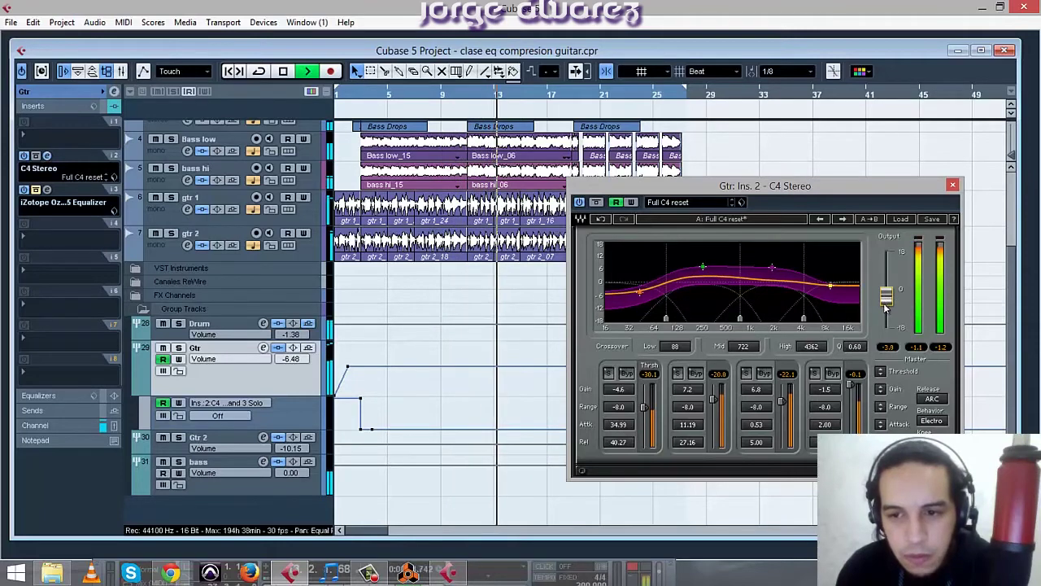
pyautogui.scroll(-1, 887, 305)
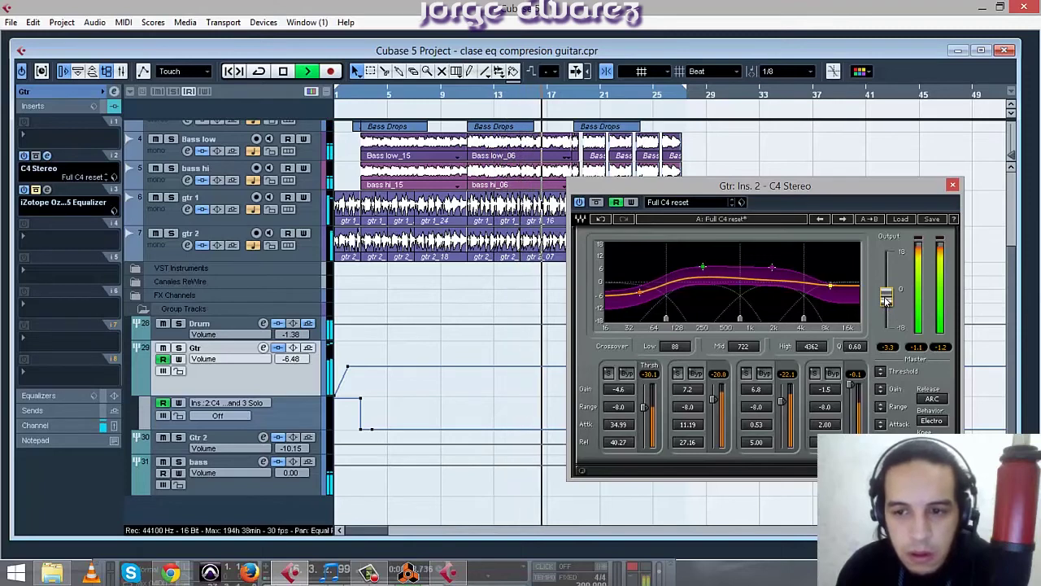
pyautogui.scroll(-2, 887, 303)
pyautogui.scroll(-3, 887, 303)
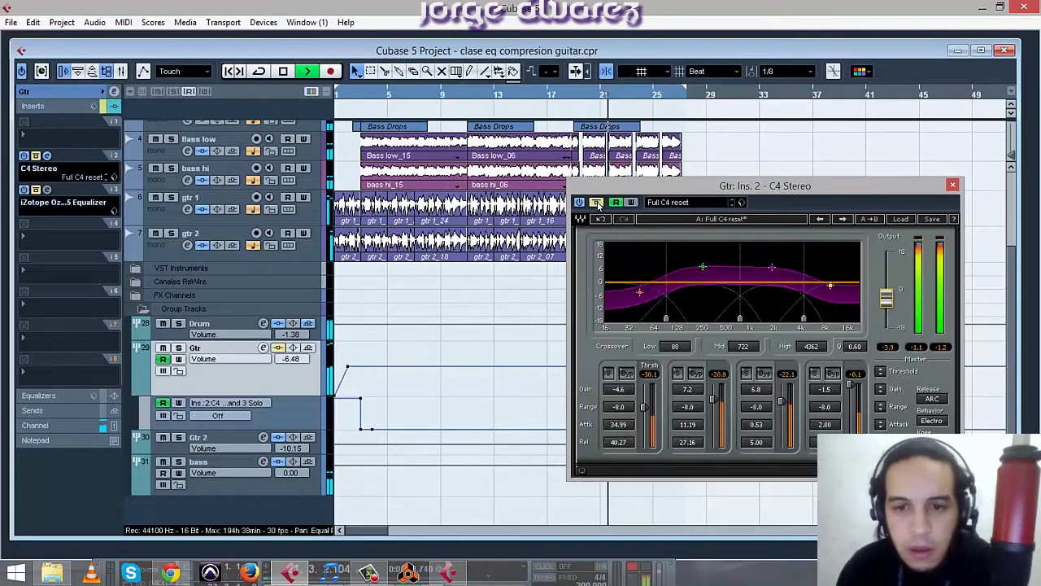
# Compare the C4 bypassed and active from bar 3, setting the third band's gain to 7.3 and the second band's to 7.0.
pyautogui.click(597, 201)
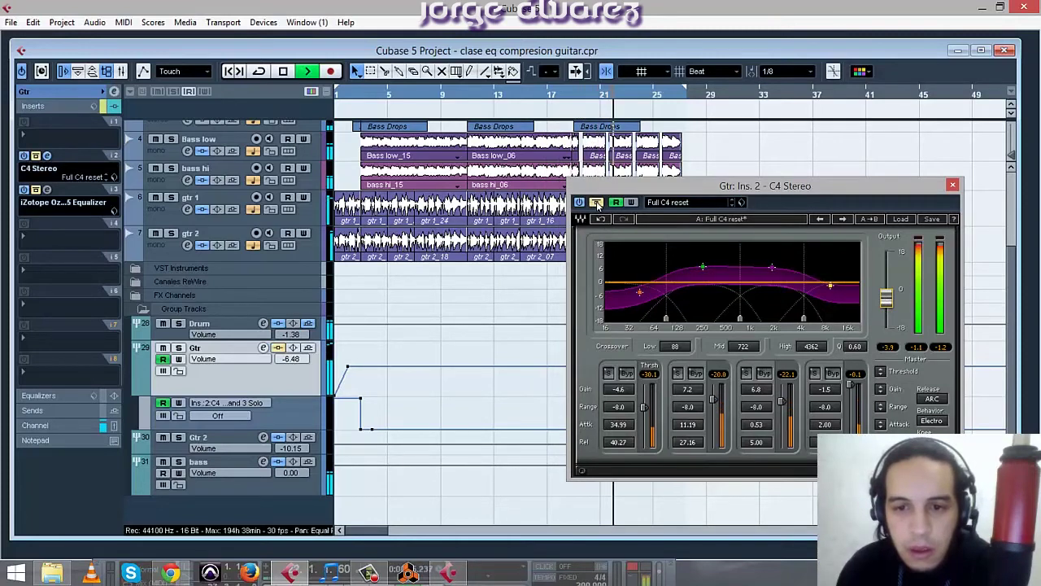
pyautogui.click(359, 95)
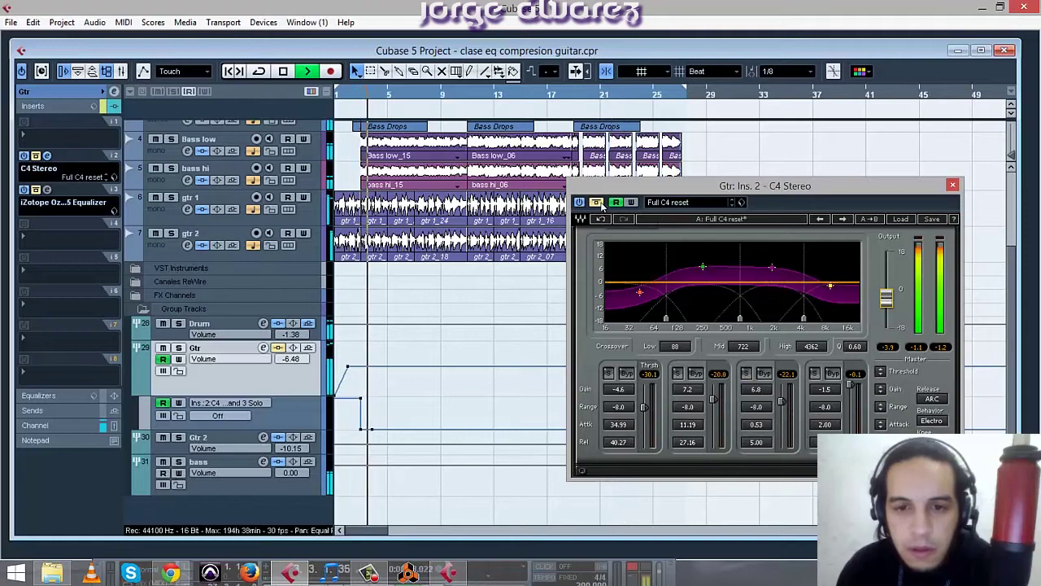
pyautogui.click(597, 203)
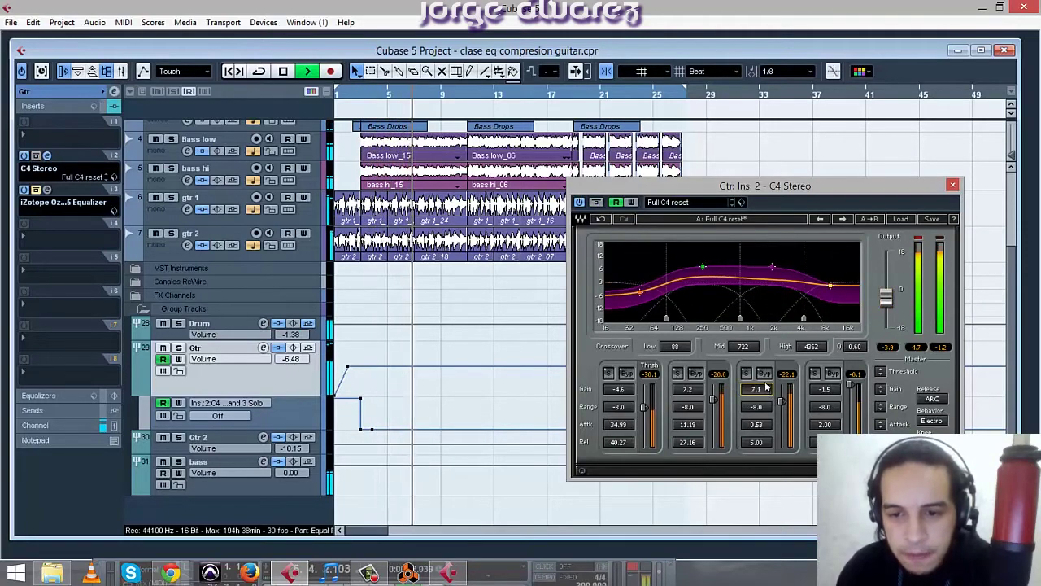
pyautogui.moveTo(693, 391); pyautogui.dragTo(693, 395)
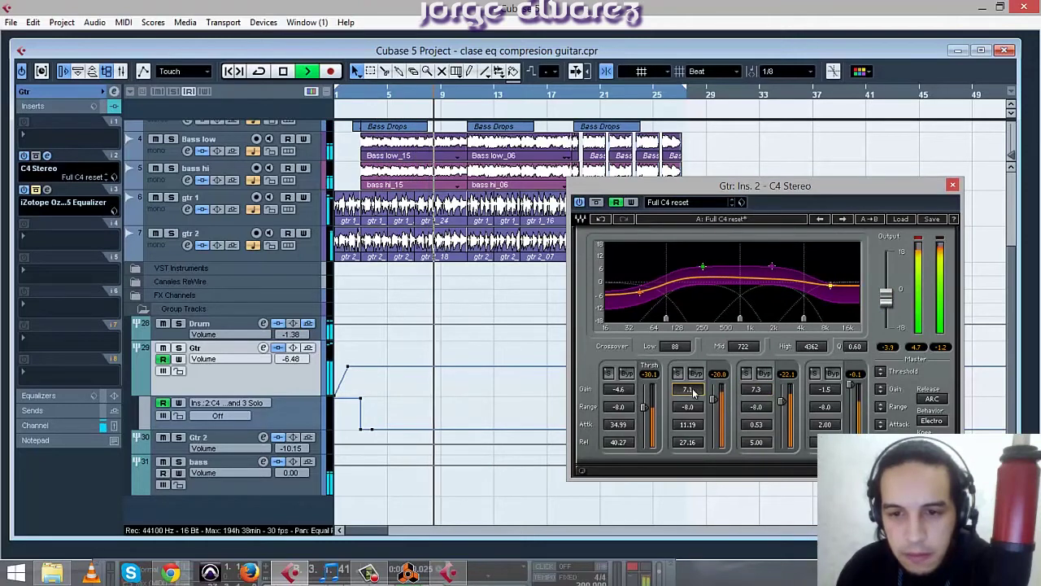
pyautogui.click(598, 203)
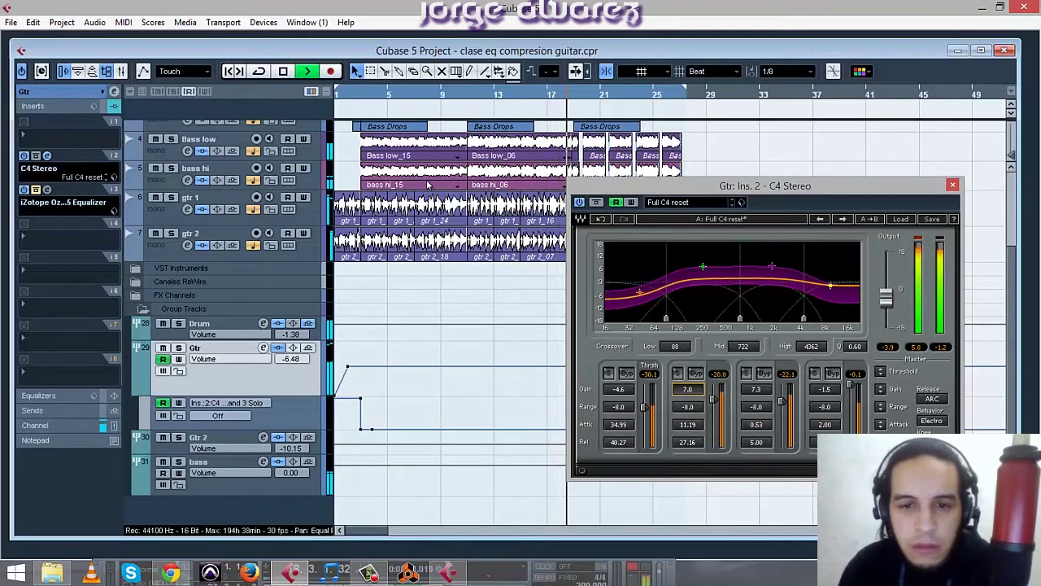
# Play the intro from bar 1 to hear the C4's automated band solo switch off, and stop playback.
pyautogui.press('space')
pyautogui.click(340, 94)
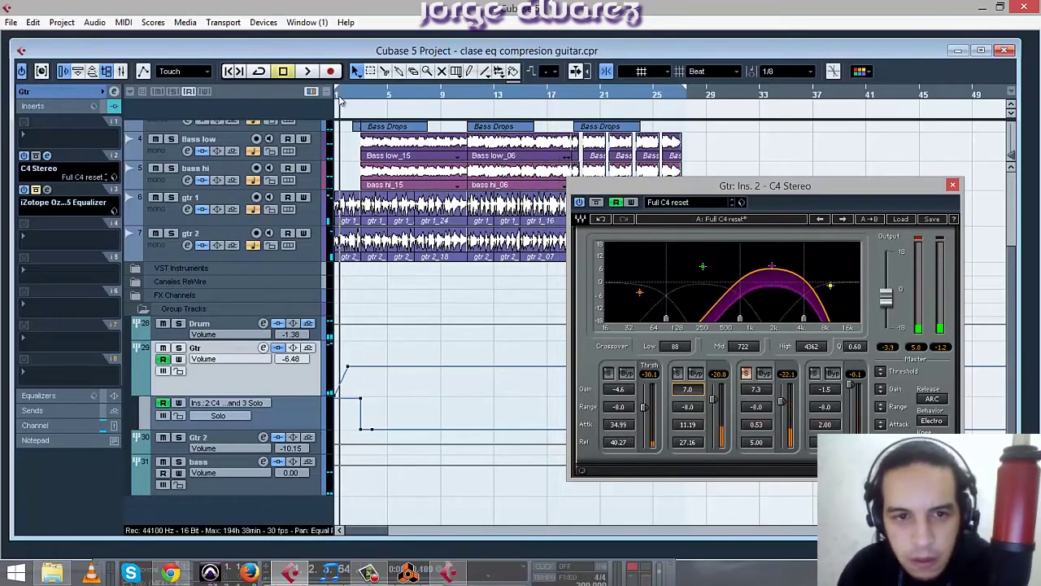
pyautogui.press('space')
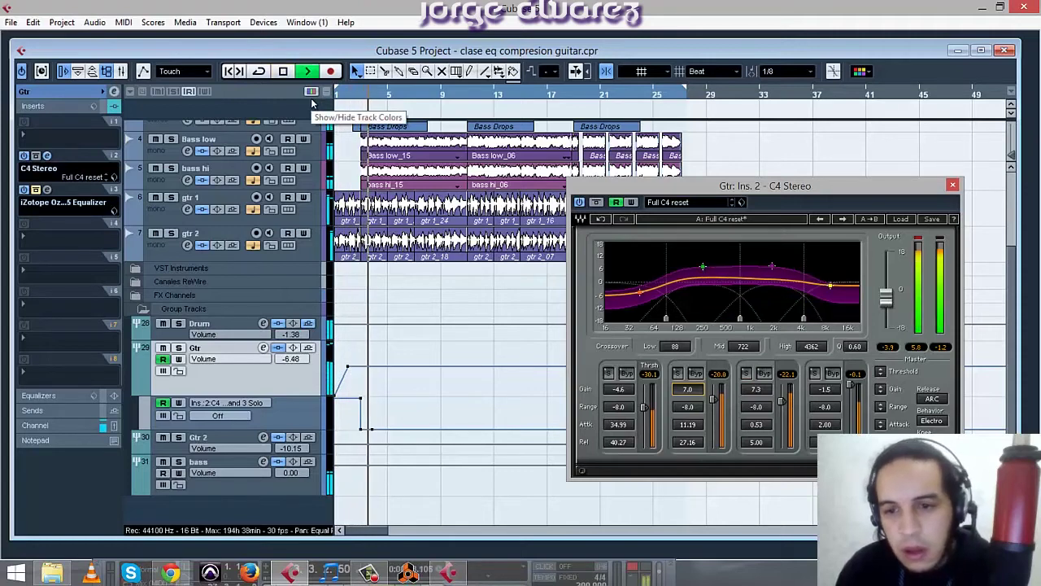
pyautogui.press('space')
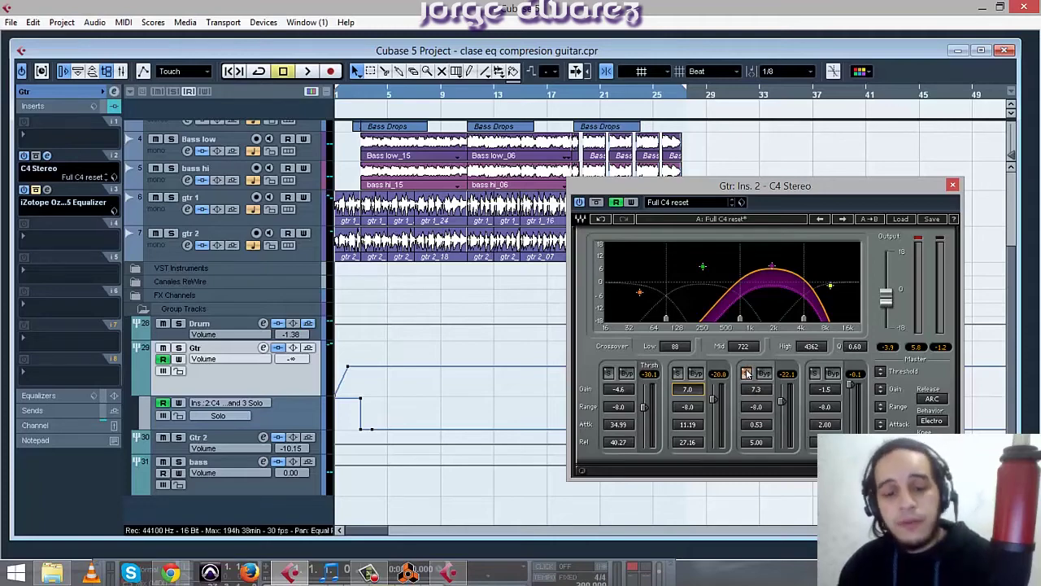
# Examine the Gtr group's C4 band 3 solo automation in the opening bars, moving the plug-in window out of the way.
pyautogui.press('h')
pyautogui.press('h')
pyautogui.press('h')
pyautogui.press('h')
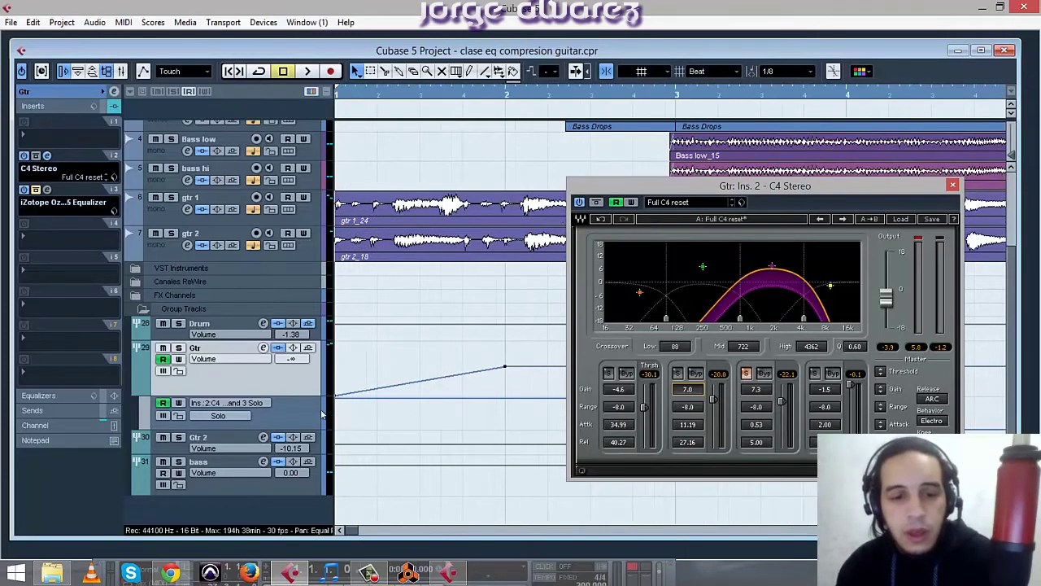
pyautogui.moveTo(642, 186); pyautogui.dragTo(602, 8)
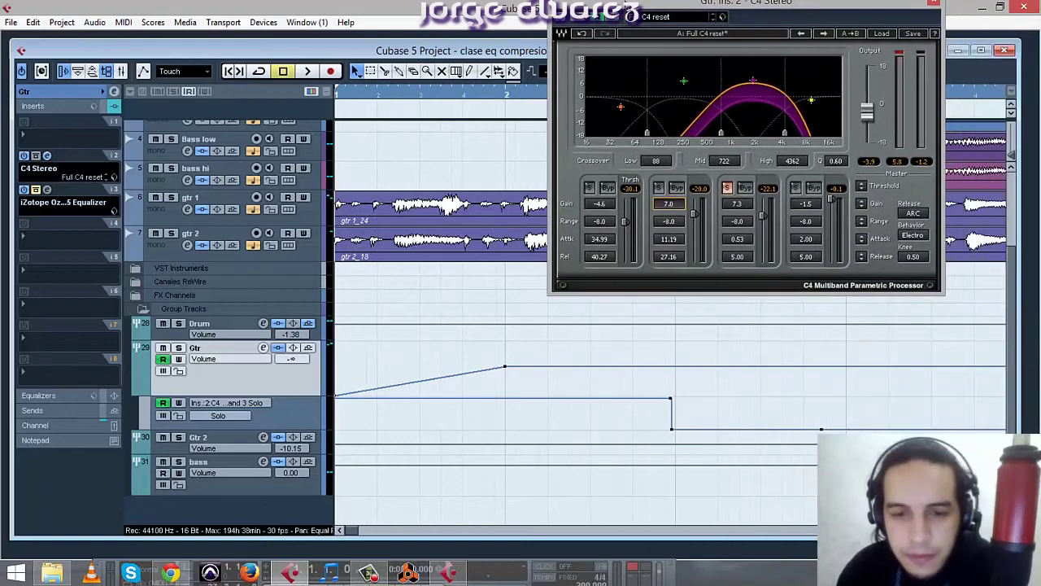
pyautogui.click(254, 407)
pyautogui.click(286, 431)
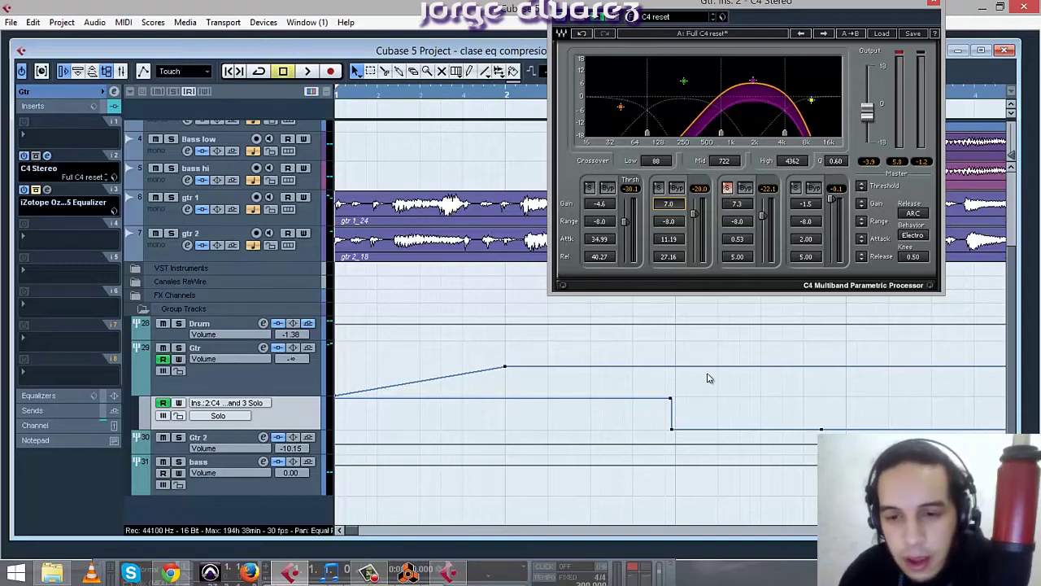
pyautogui.moveTo(765, 6); pyautogui.dragTo(923, 225)
pyautogui.moveTo(970, 256); pyautogui.dragTo(986, 263)
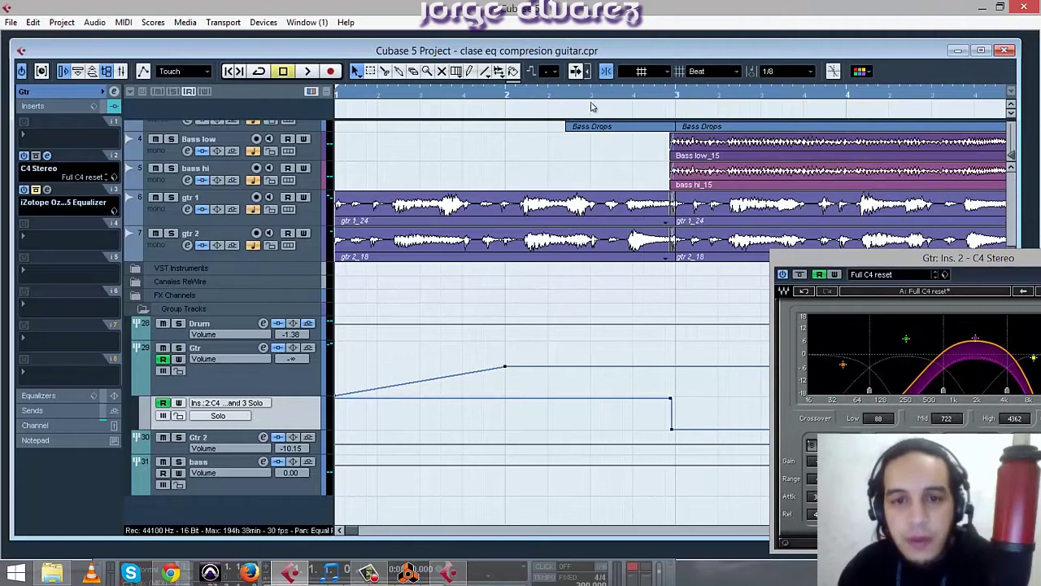
pyautogui.moveTo(834, 264); pyautogui.dragTo(602, 198)
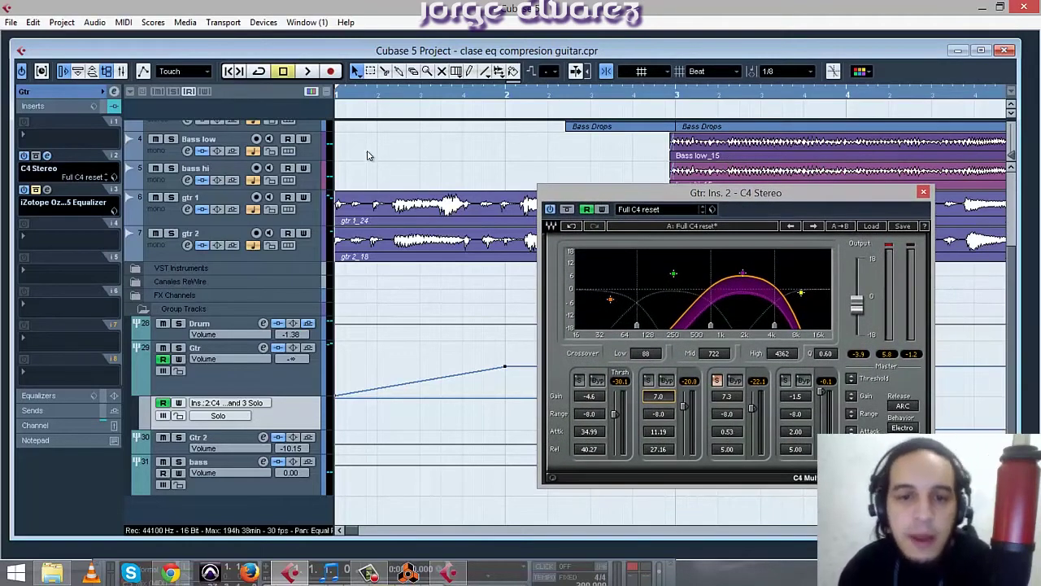
# Play the whole mix from the start, close the C4 Stereo, show the full arrangement with a shorter reverse snare track, and stop playback.
pyautogui.press('space')
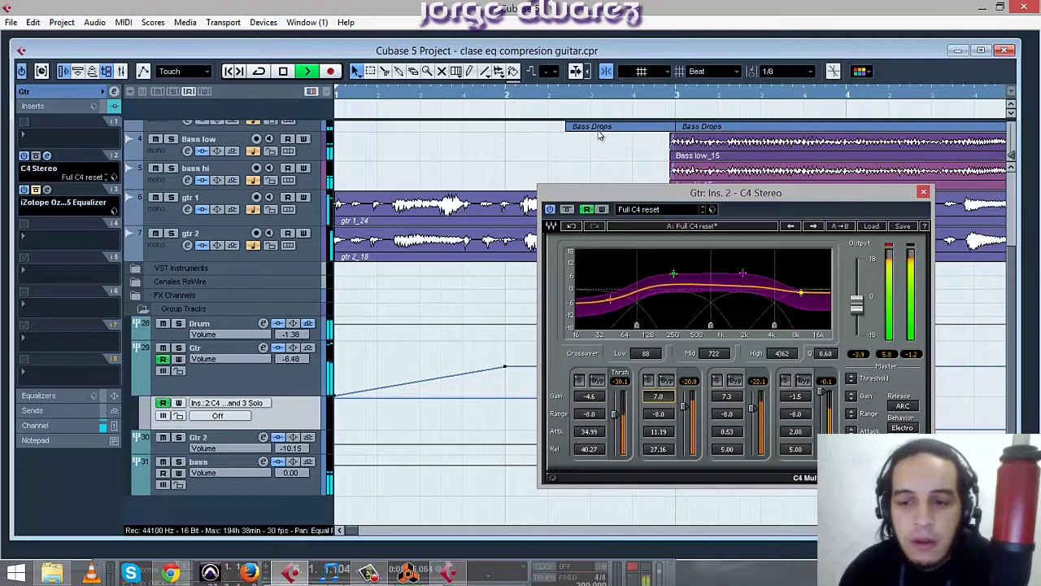
pyautogui.click(923, 192)
pyautogui.press('g')
pyautogui.press('g')
pyautogui.press('g')
pyautogui.press('g')
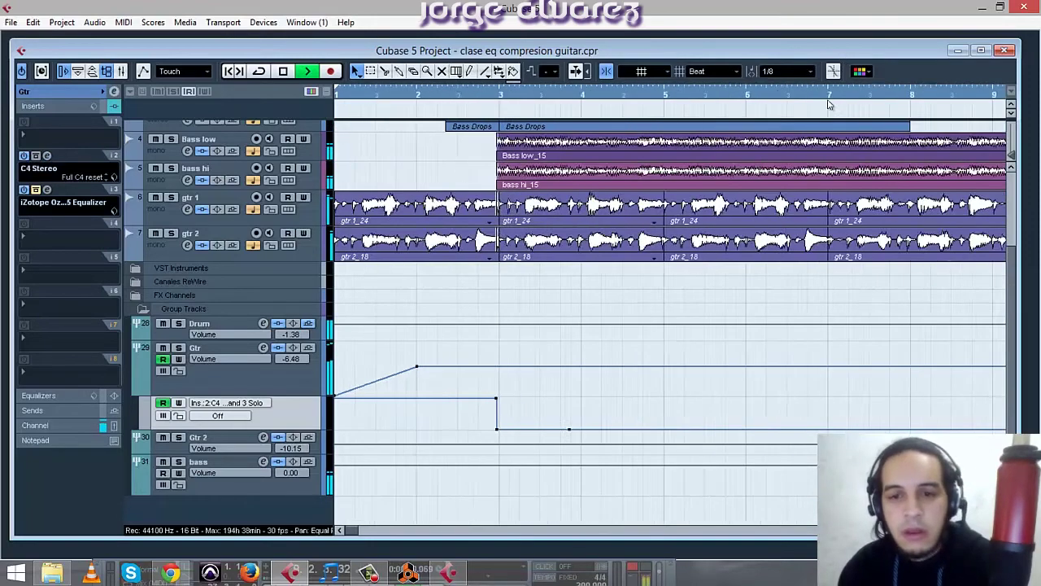
pyautogui.scroll(4, 698, 309)
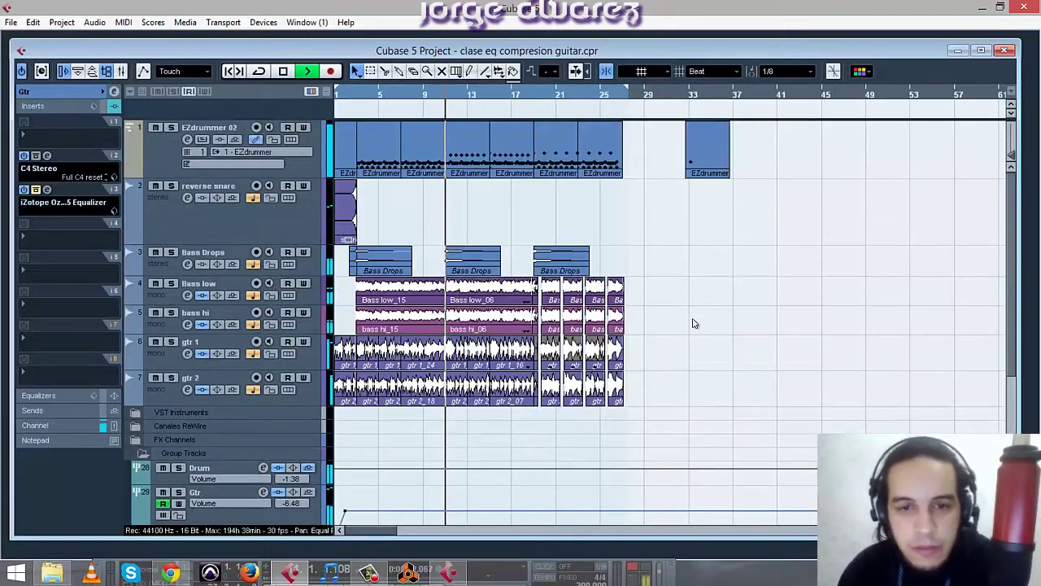
pyautogui.click(172, 215)
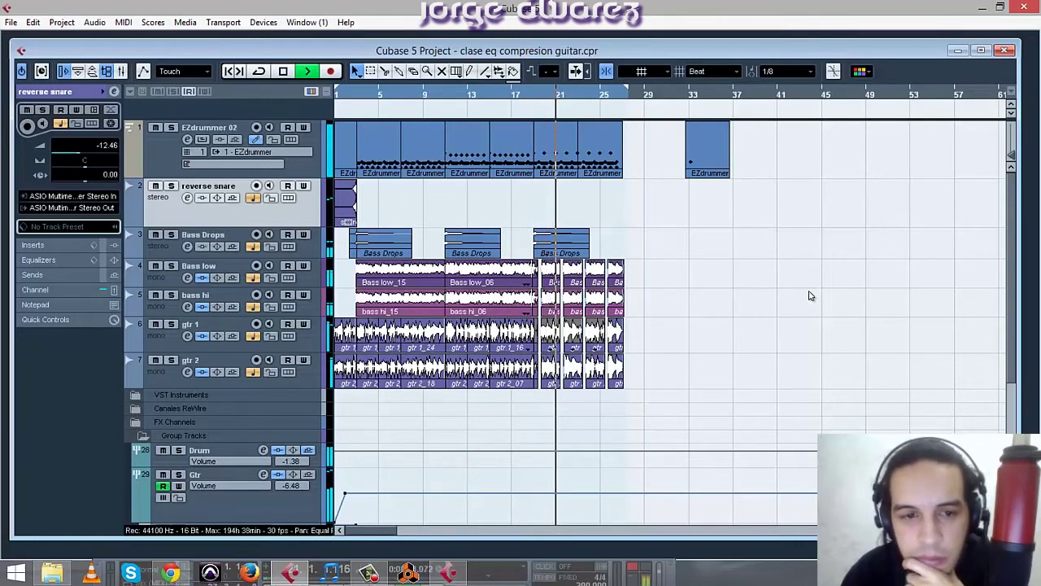
pyautogui.press('space')
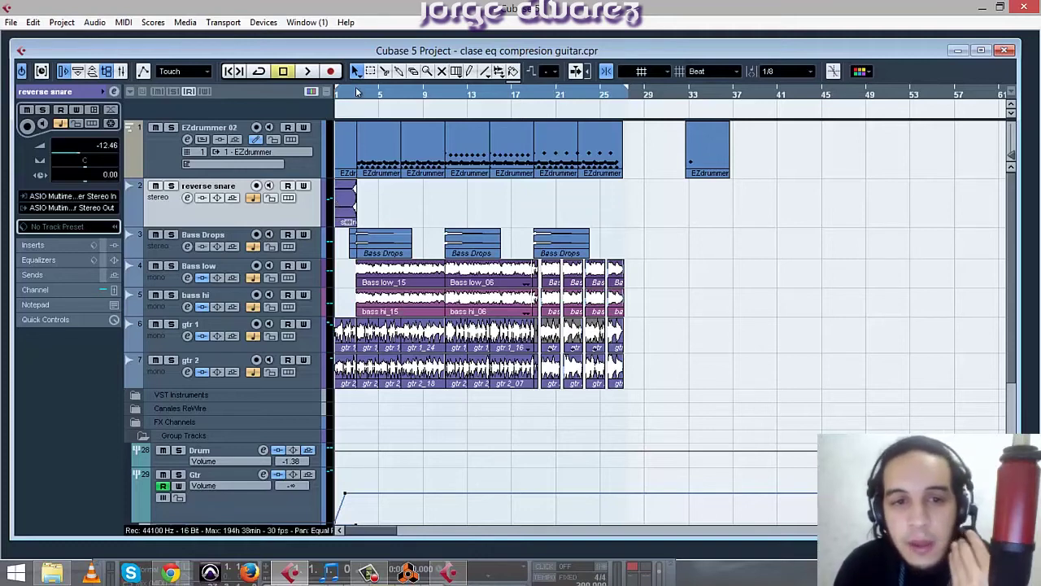
# Select the gtr 1 track, enlarge the arrangement horizontally, and display the track's insert effects.
pyautogui.click(156, 342)
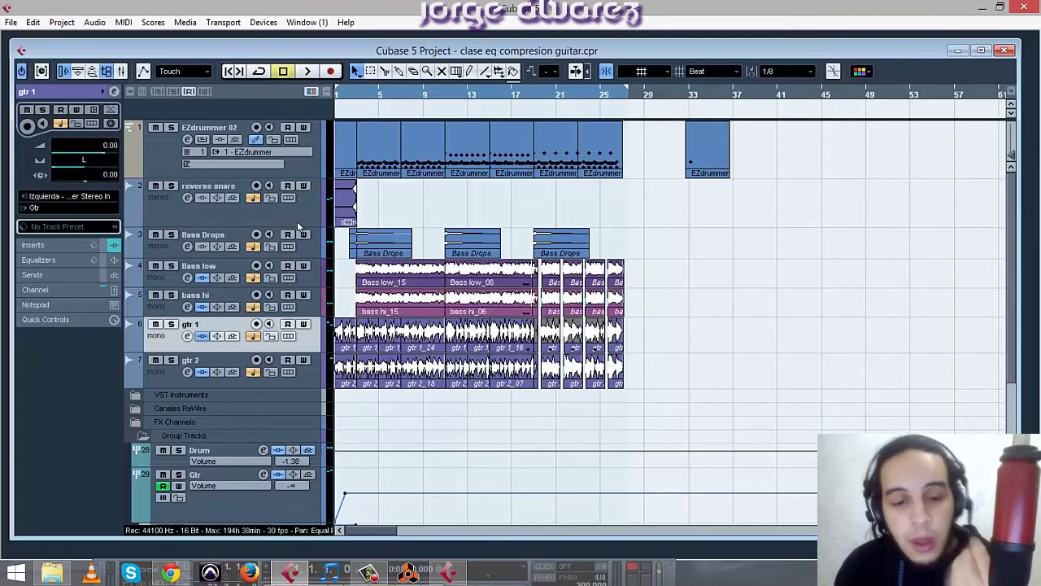
pyautogui.press('h')
pyautogui.press('h')
pyautogui.press('h')
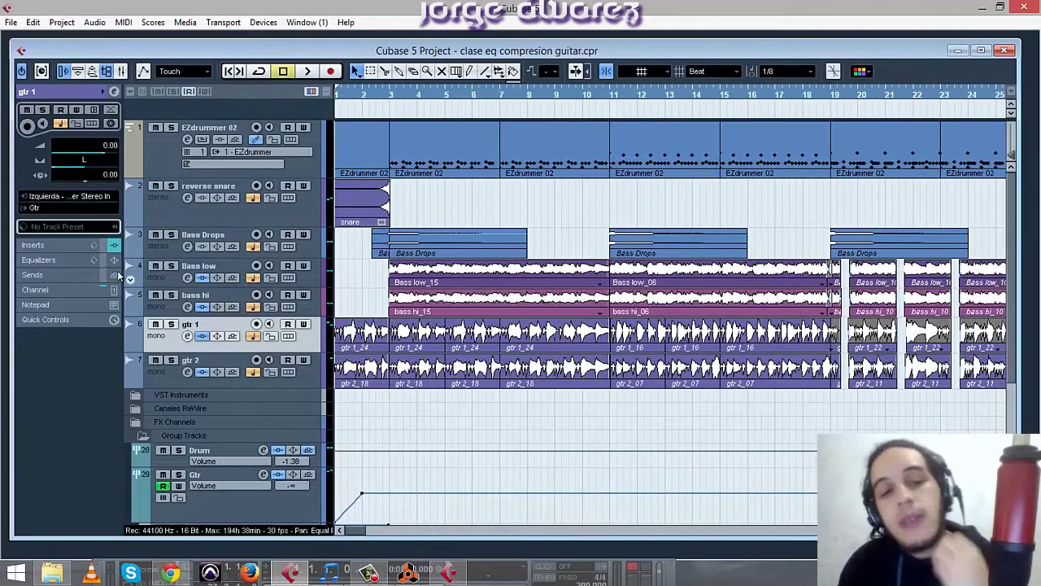
pyautogui.click(61, 245)
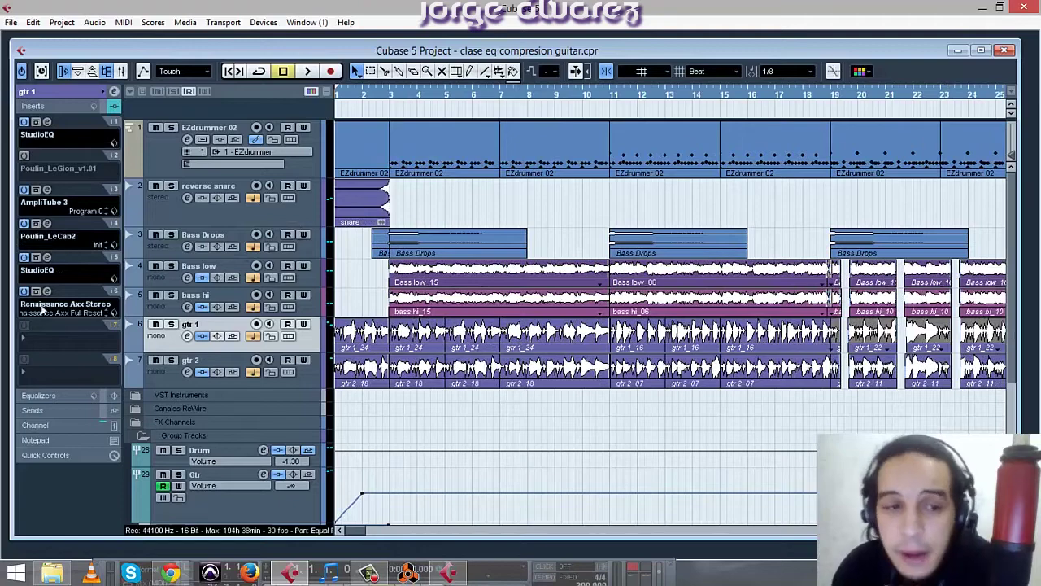
# Solo the gtr 1 track, check its basic track settings, and move its Renaissance Axx Stereo to insert slot 7.
pyautogui.click(172, 324)
pyautogui.click(67, 92)
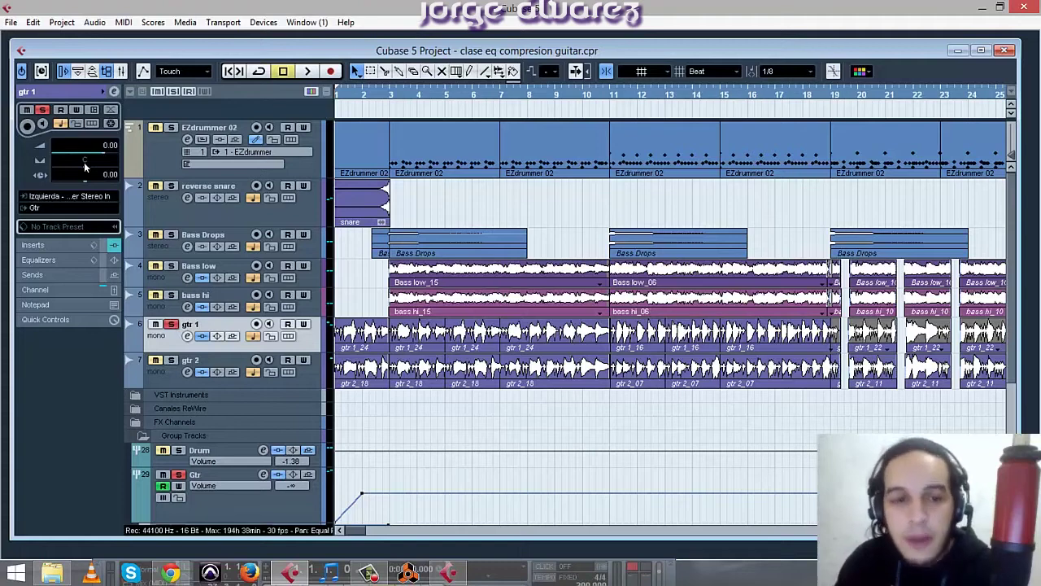
pyautogui.click(69, 243)
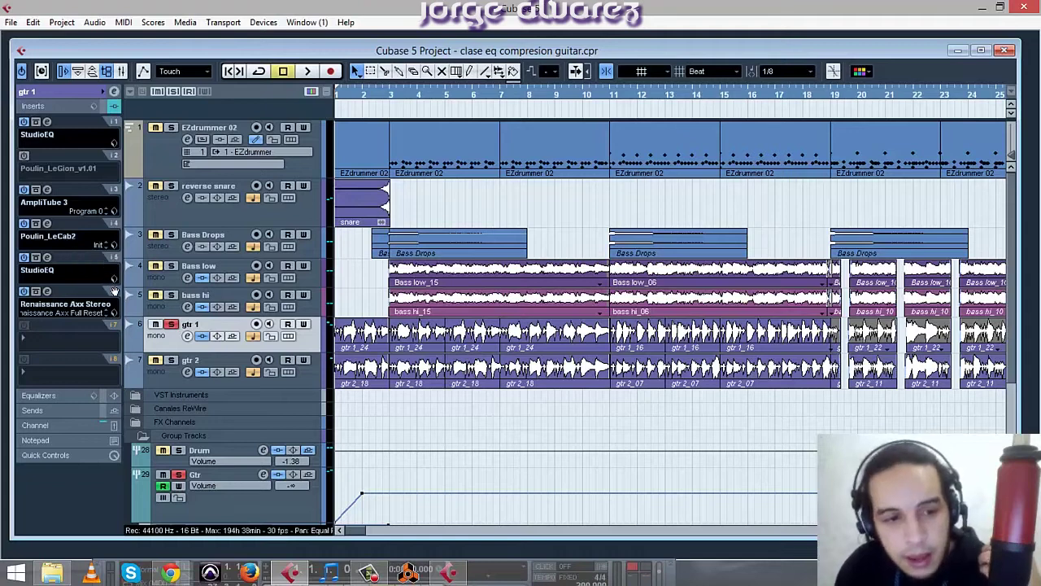
pyautogui.moveTo(111, 304); pyautogui.dragTo(97, 329)
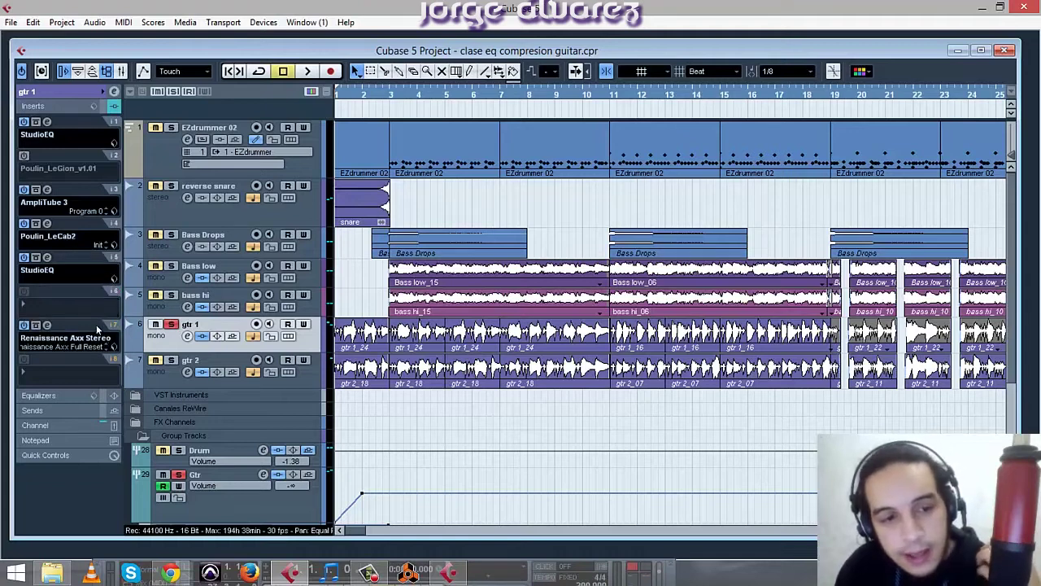
# Add the iZotope Ozone 5 Equalizer to gtr 1's insert slot 6 and move its window lower.
pyautogui.click(57, 310)
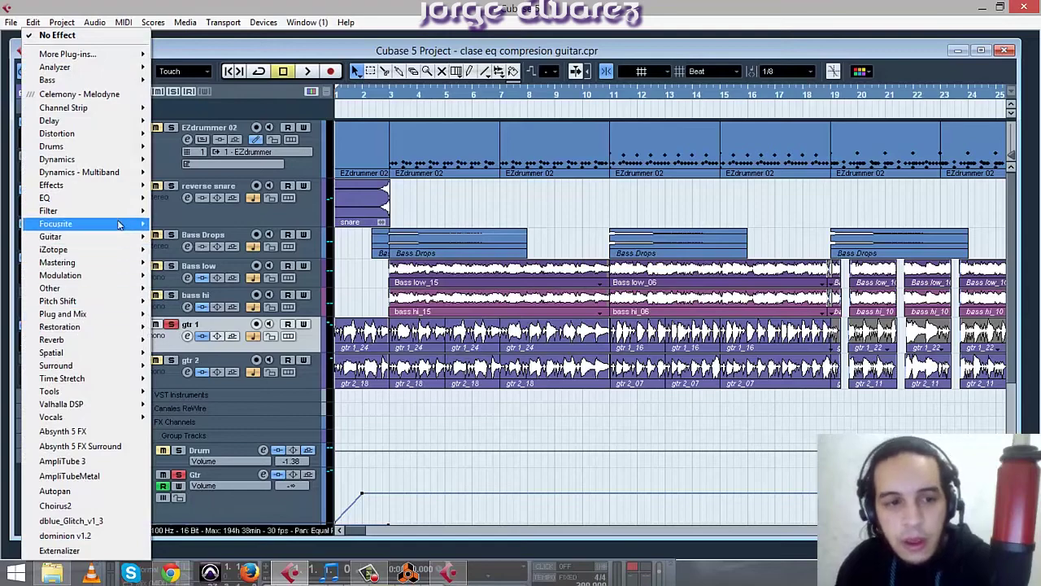
pyautogui.moveTo(73, 198)
pyautogui.click(258, 192)
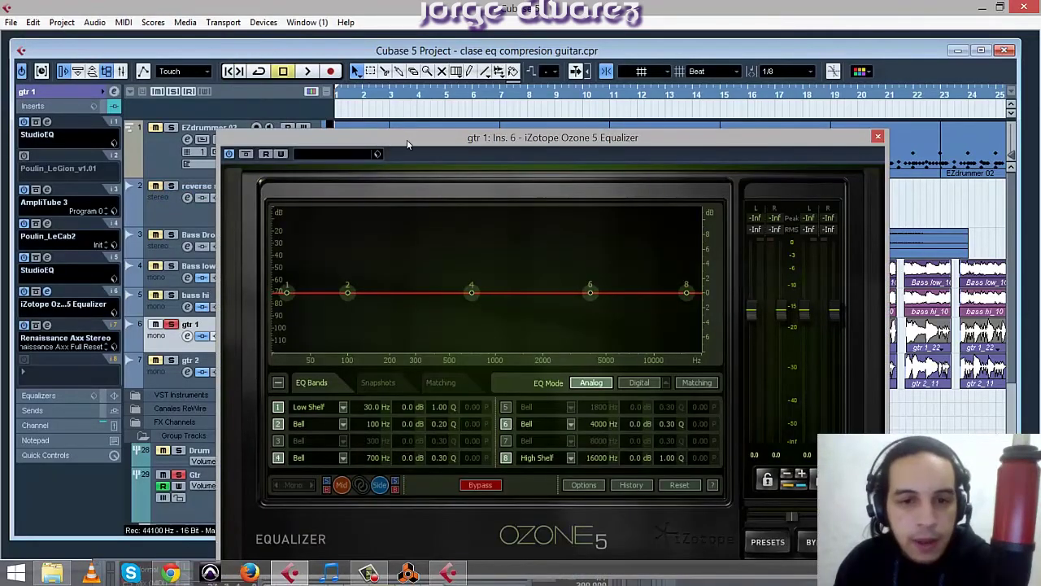
pyautogui.moveTo(408, 144); pyautogui.dragTo(457, 213)
pyautogui.moveTo(762, 364); pyautogui.dragTo(759, 375)
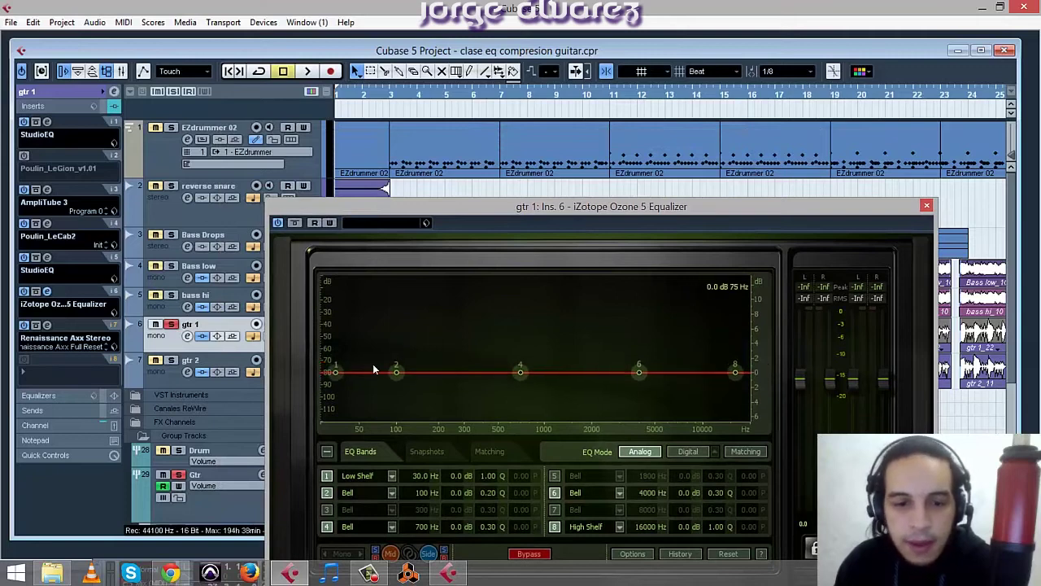
# Shape the Ozone equalizer's band 2 into a narrow boost of about 7.9 dB at 78 Hz with a Q of 4.1.
pyautogui.moveTo(400, 373); pyautogui.dragTo(425, 348)
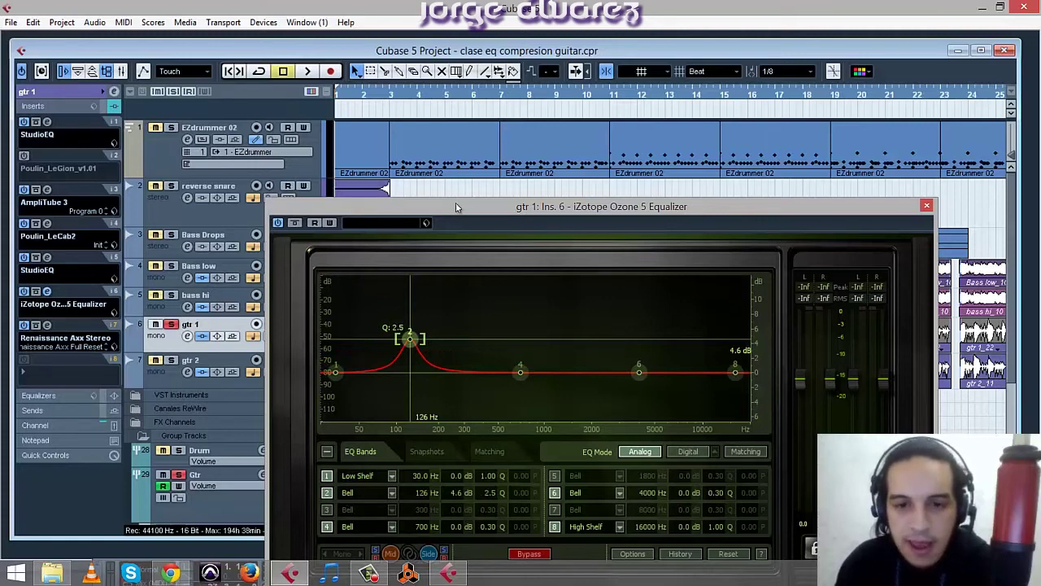
pyautogui.moveTo(411, 339); pyautogui.dragTo(381, 318)
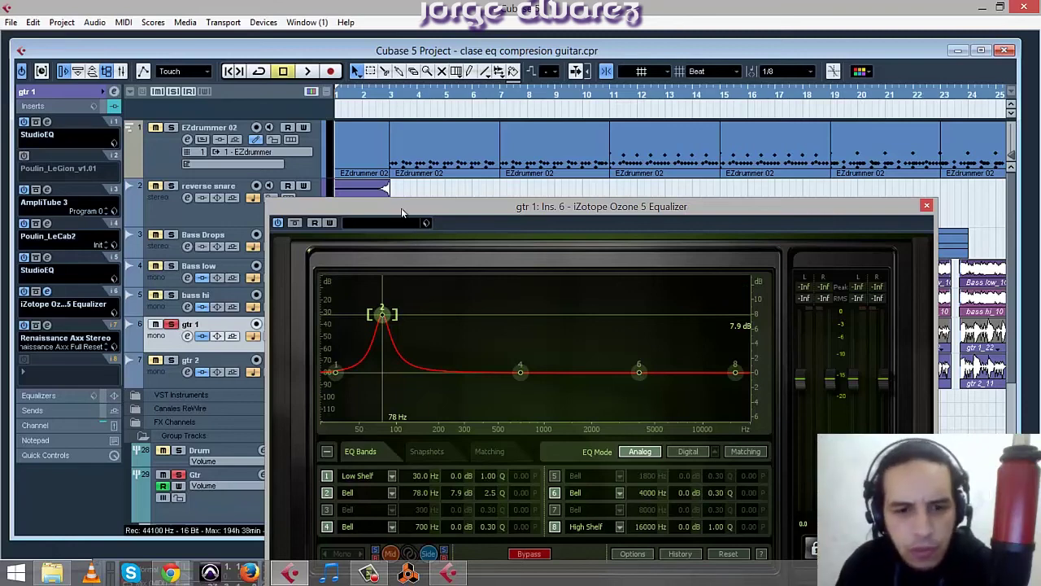
pyautogui.moveTo(402, 214); pyautogui.dragTo(438, 223)
pyautogui.scroll(3, 432, 330)
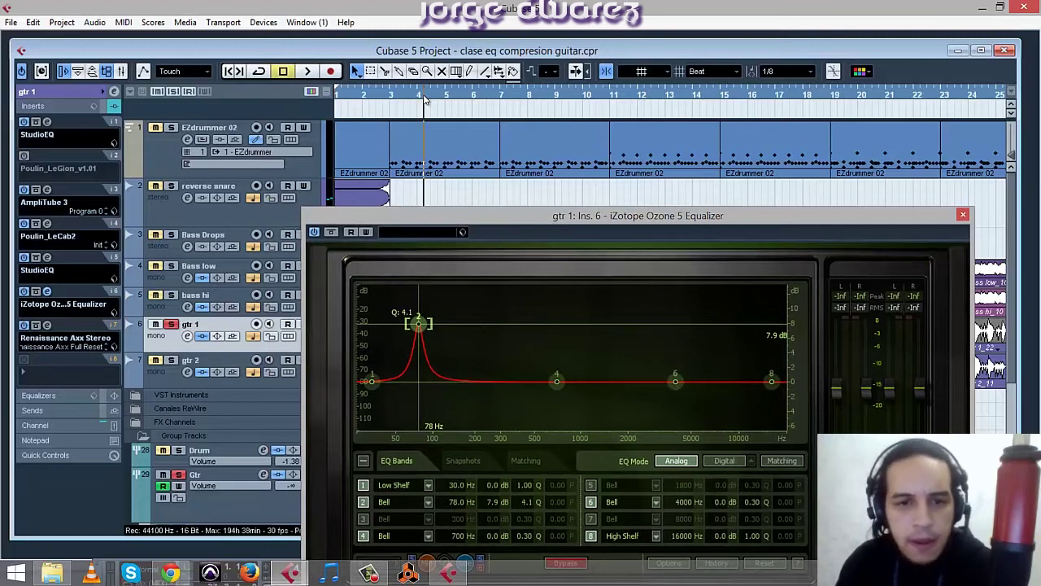
# Play the guitar while sweeping band 2's boost across the spectrum, settling on about 3.0 dB at 254 Hz with a Q of 1.7.
pyautogui.press('space')
pyautogui.moveTo(418, 323); pyautogui.dragTo(660, 299)
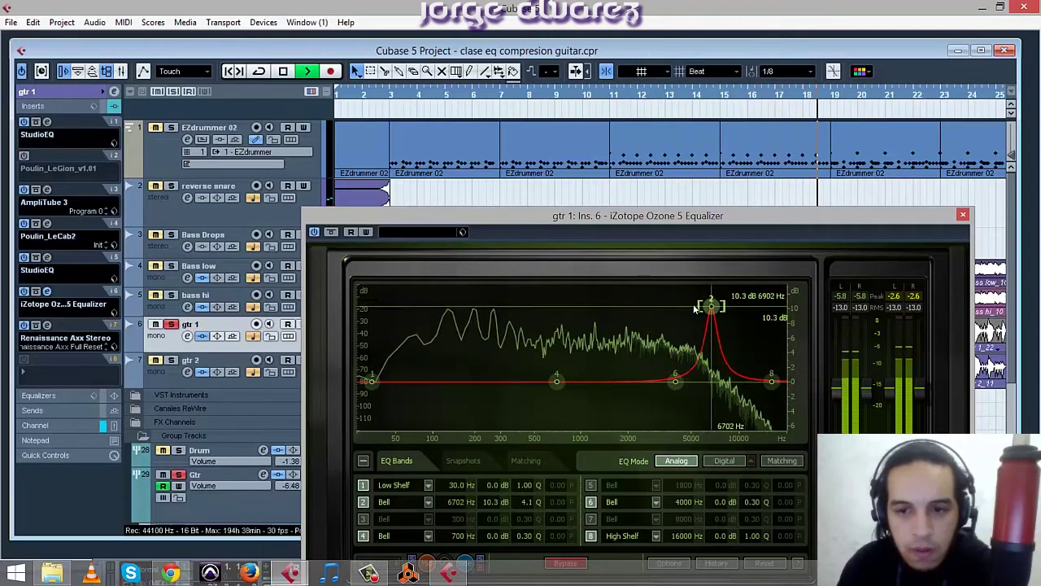
pyautogui.moveTo(695, 308); pyautogui.dragTo(589, 305)
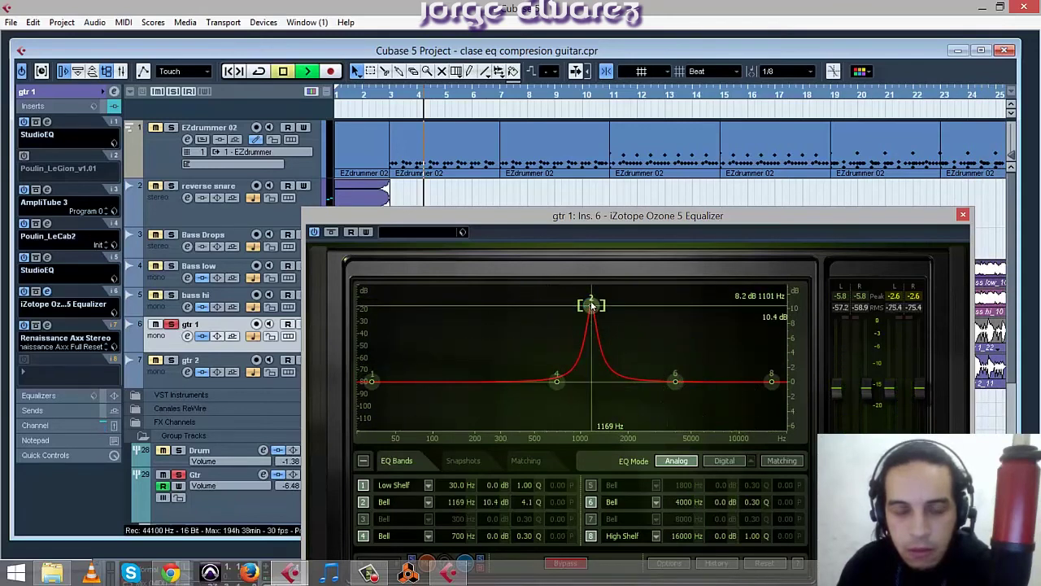
pyautogui.moveTo(591, 307); pyautogui.dragTo(510, 317)
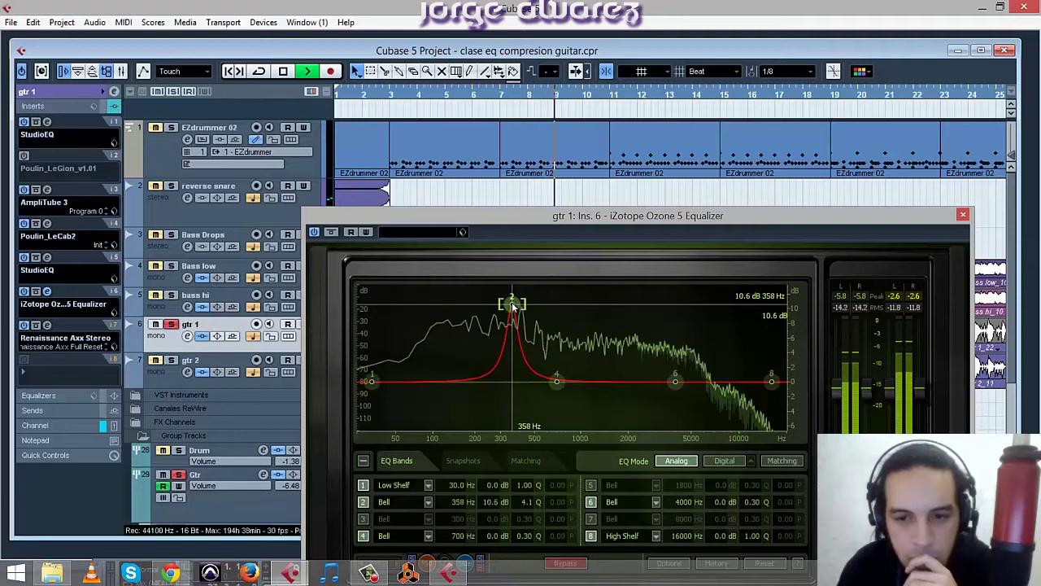
pyautogui.moveTo(509, 312); pyautogui.dragTo(489, 319)
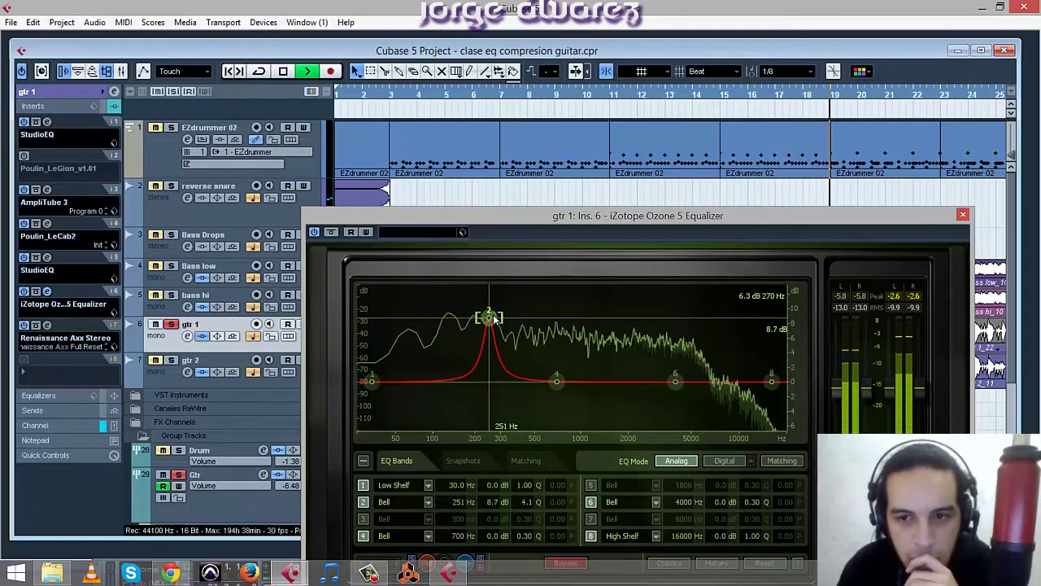
pyautogui.moveTo(489, 317); pyautogui.dragTo(506, 365)
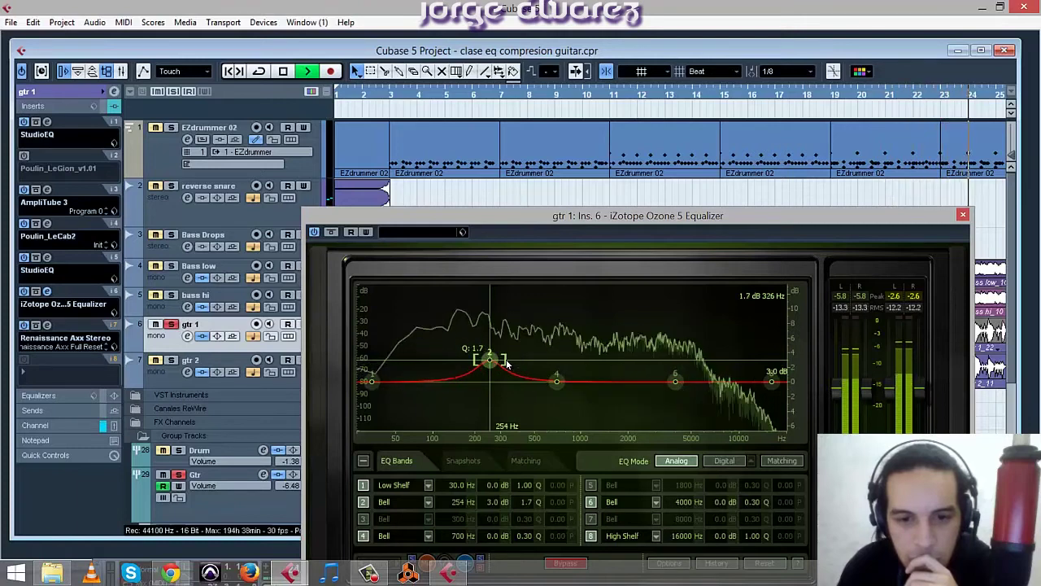
# Compare the guitar with EQ band 2 off and on during playback from around bar 11, leaving the band active.
pyautogui.click(363, 502)
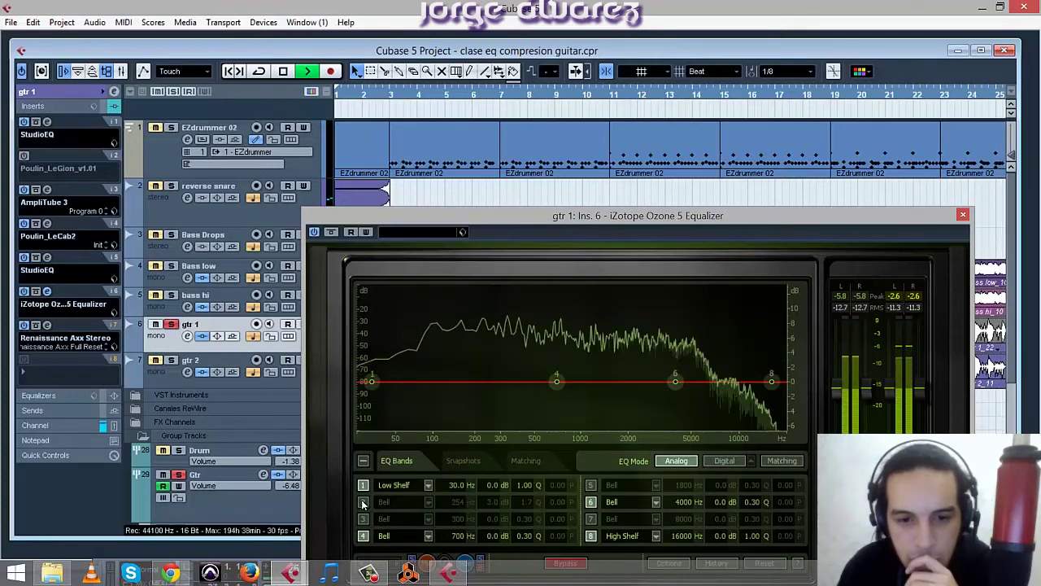
pyautogui.click(609, 116)
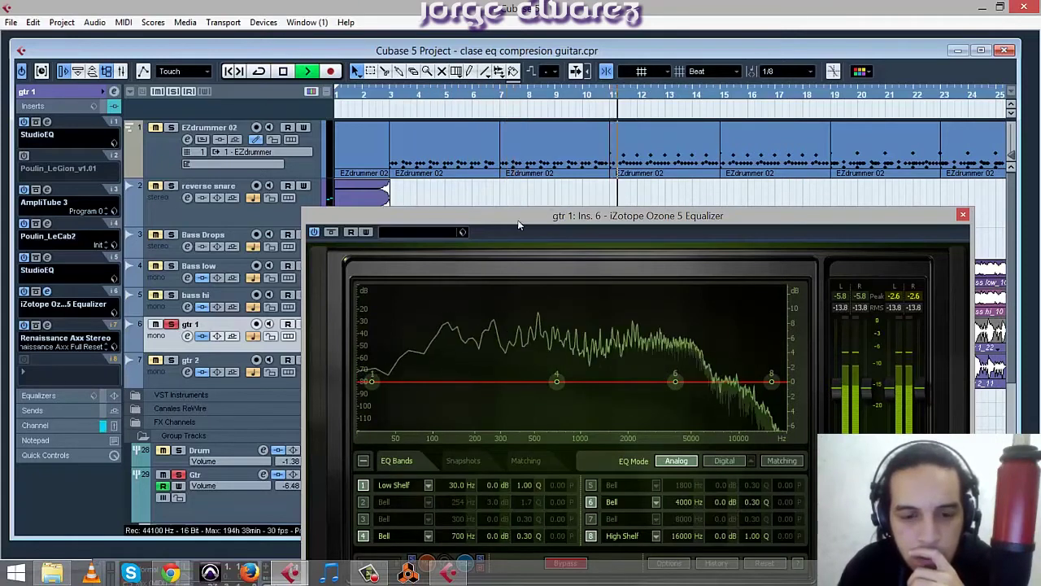
pyautogui.click(363, 502)
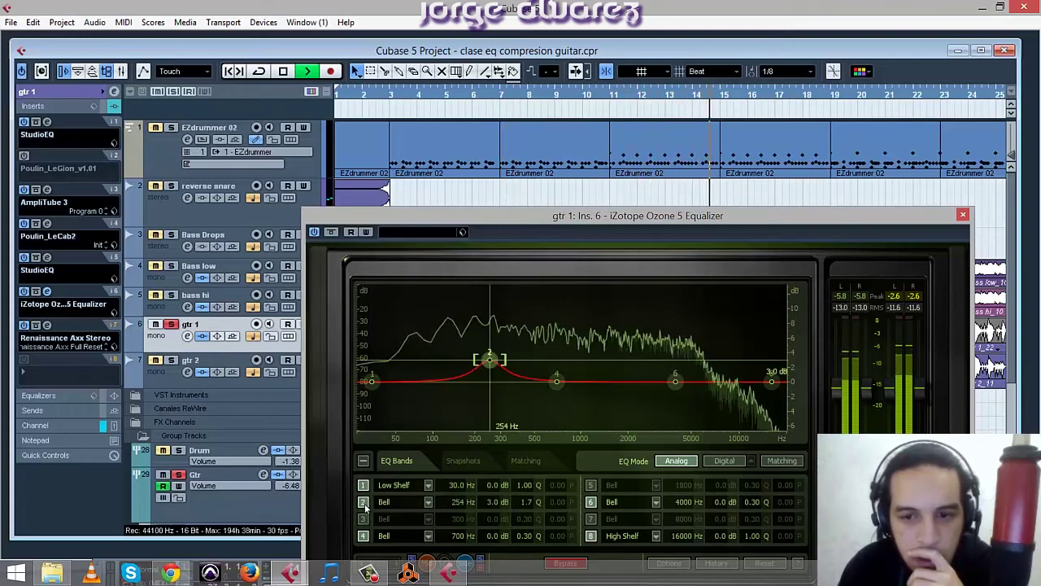
pyautogui.click(365, 505)
pyautogui.click(366, 506)
pyautogui.click(365, 505)
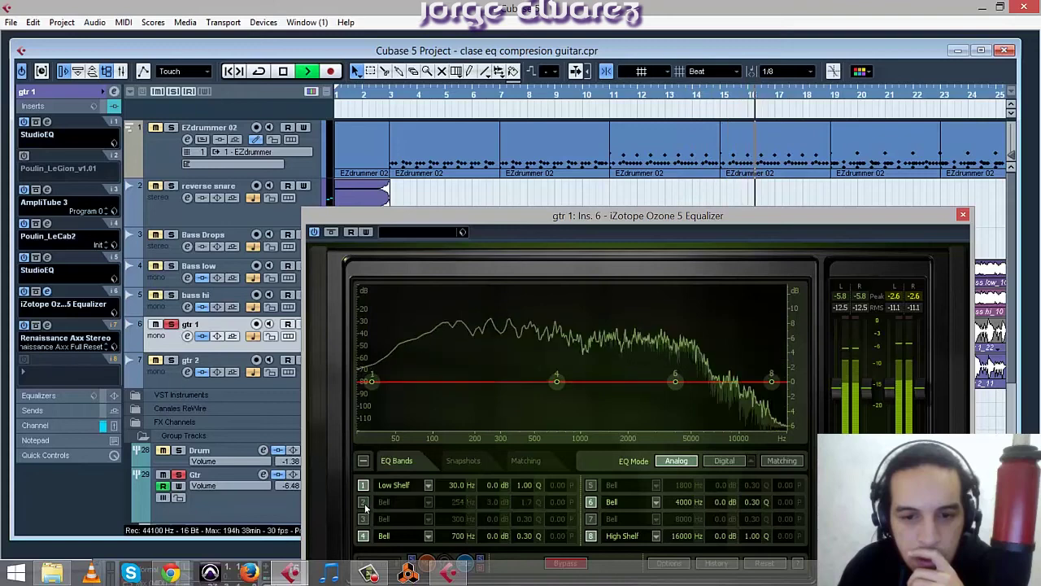
pyautogui.click(365, 505)
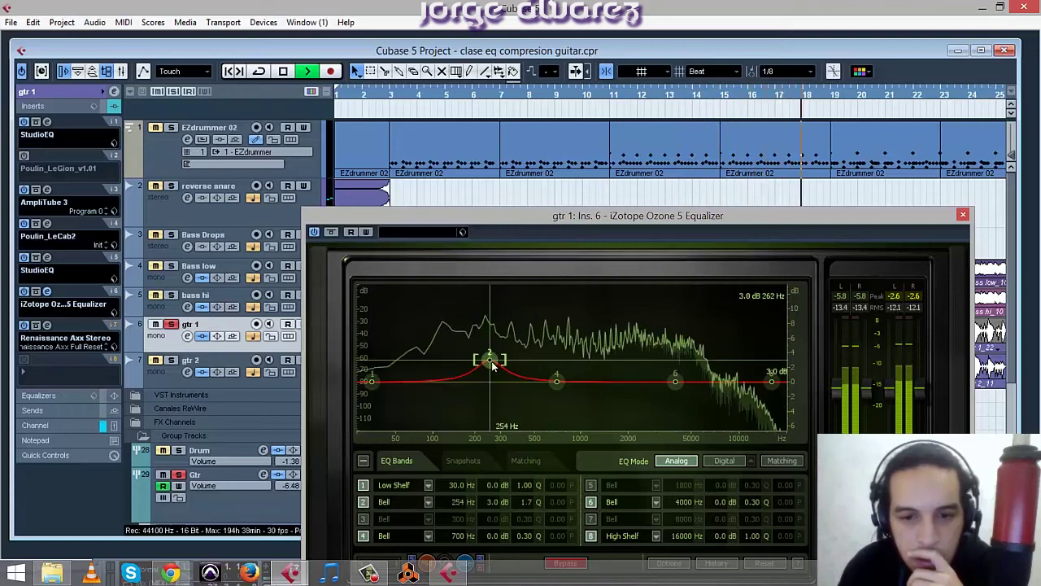
# Raise band 2's boost to about 4.3 dB and compare the band off and on during playback.
pyautogui.moveTo(491, 365); pyautogui.dragTo(492, 355)
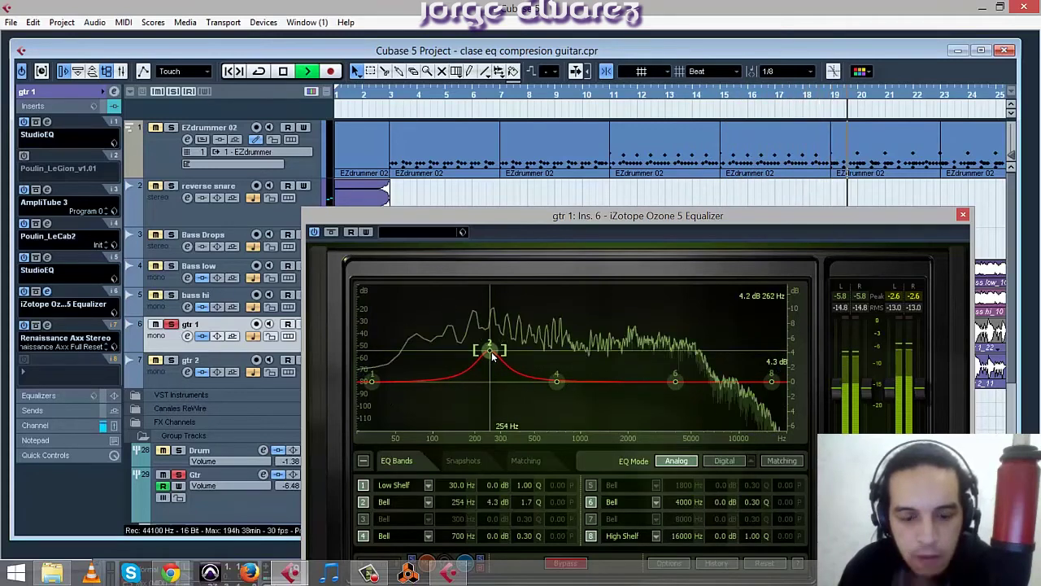
pyautogui.click(367, 506)
pyautogui.click(367, 505)
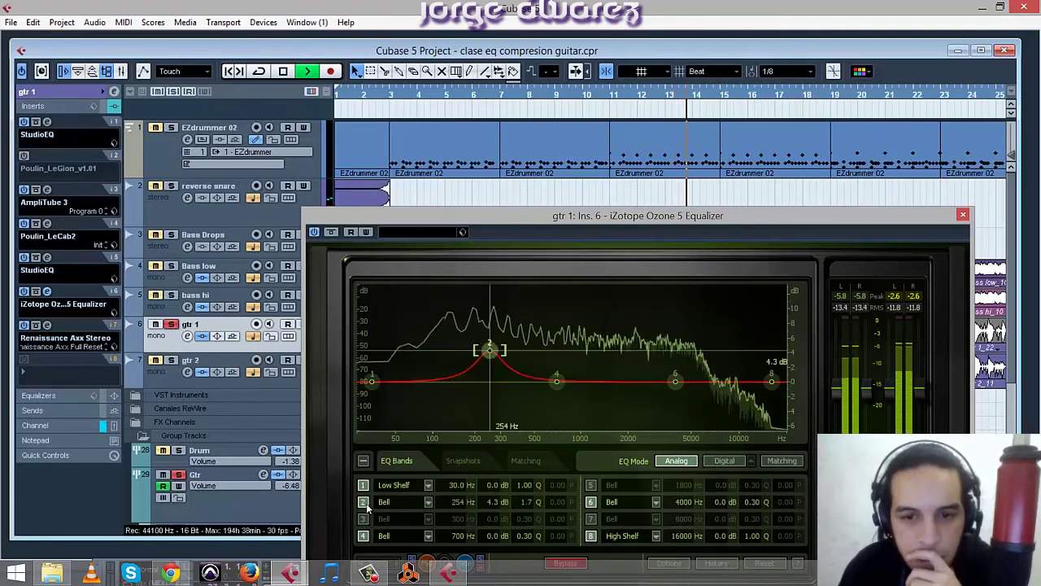
pyautogui.click(367, 505)
pyautogui.click(367, 505)
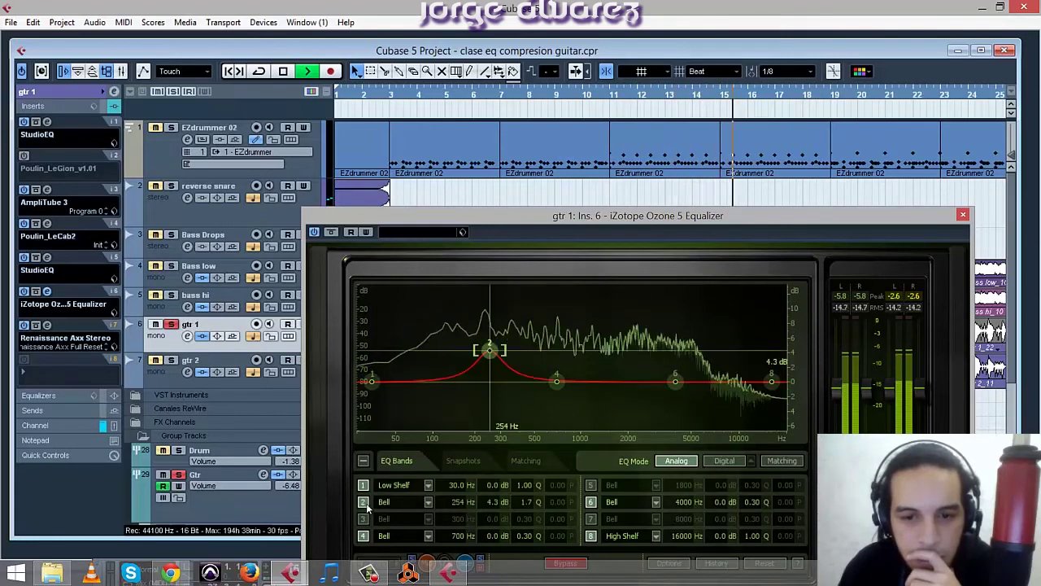
pyautogui.click(367, 506)
pyautogui.click(367, 505)
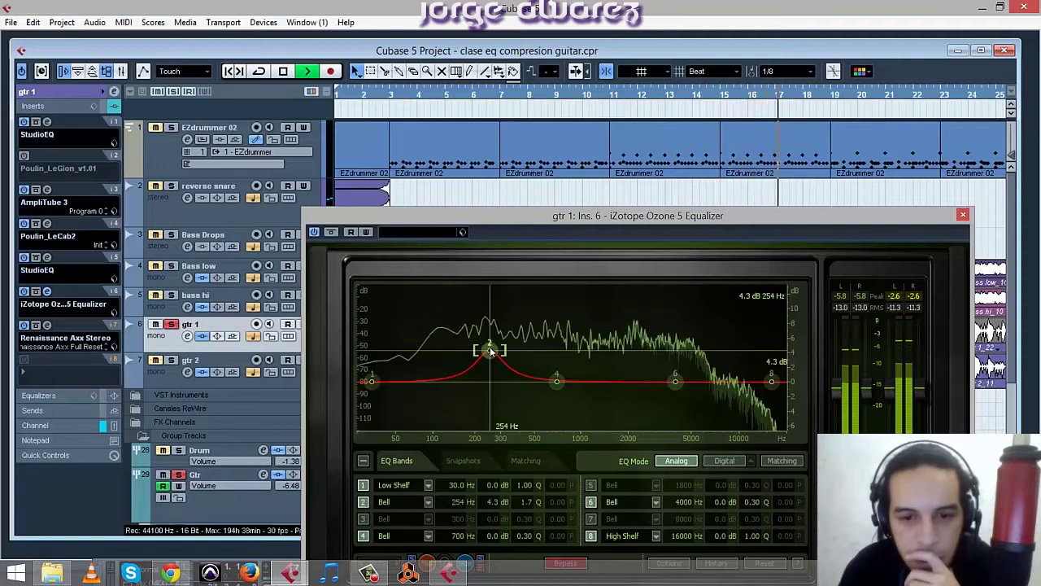
# Adjust band 2 to about 4.8 dB at 256 Hz, stop playback, and close the equalizer with that band switched off.
pyautogui.moveTo(491, 352); pyautogui.dragTo(492, 348)
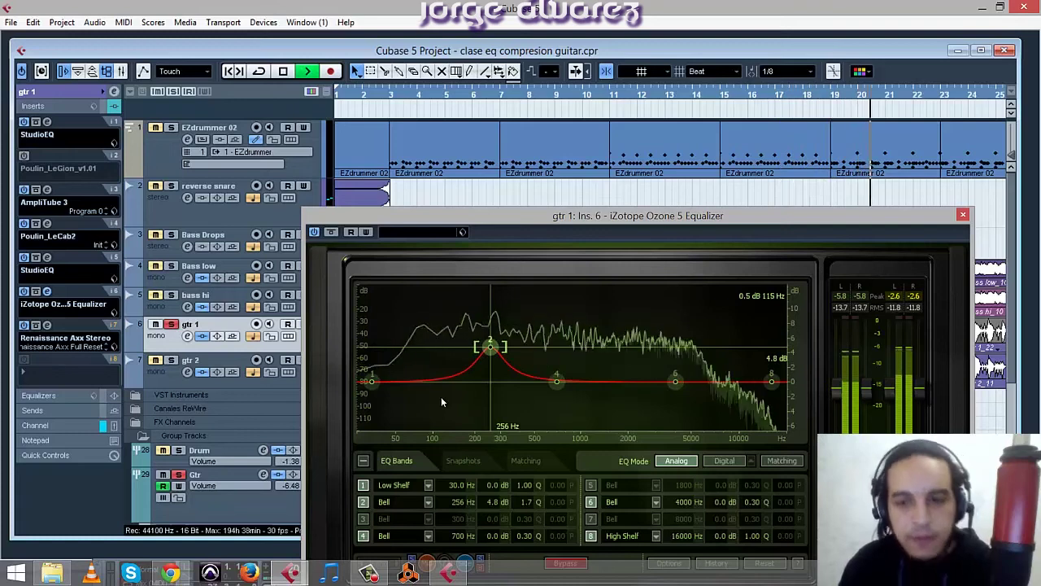
pyautogui.press('space')
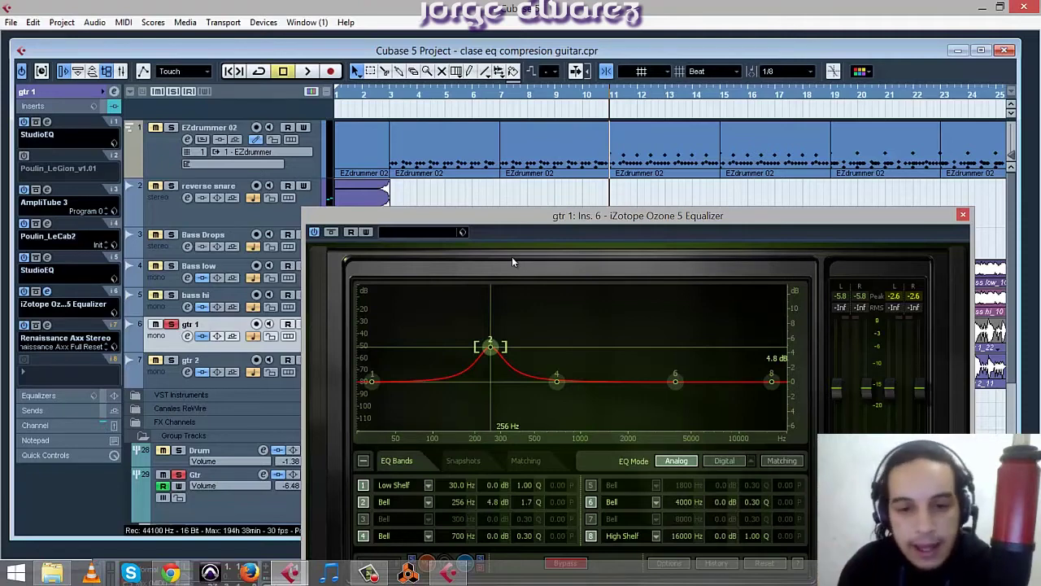
pyautogui.click(362, 501)
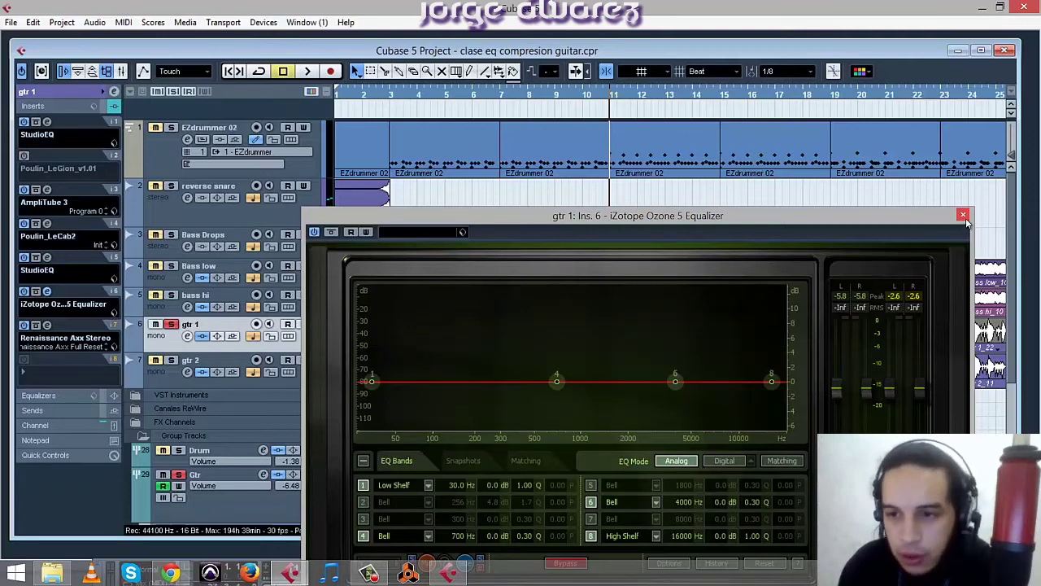
pyautogui.click(963, 215)
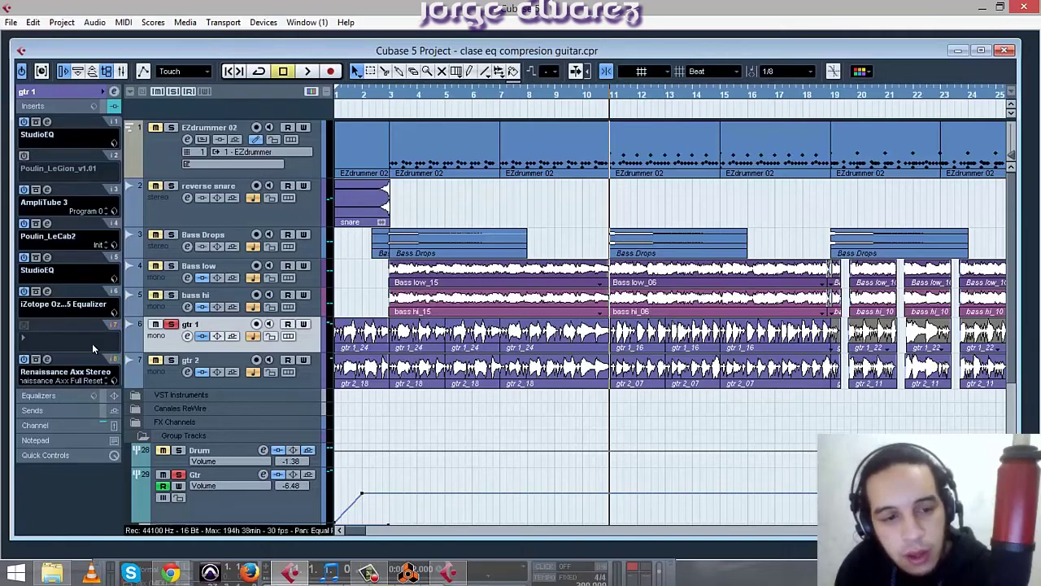
# Insert dominion v1.2 in gtr 1's slot 7, with Renaissance Axx Stereo in slot 8, and reposition the dominion window.
pyautogui.click(91, 342)
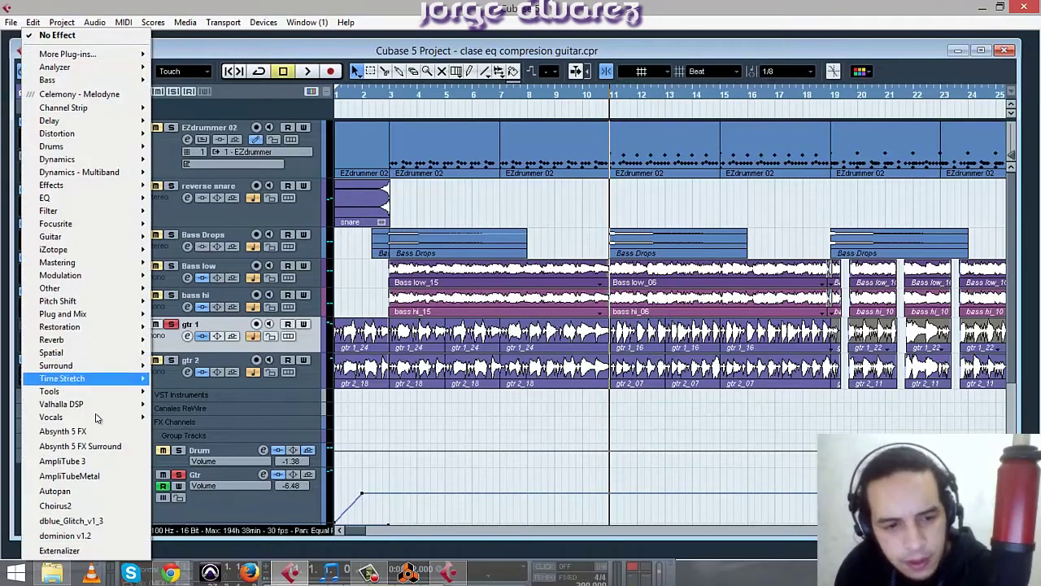
pyautogui.click(97, 537)
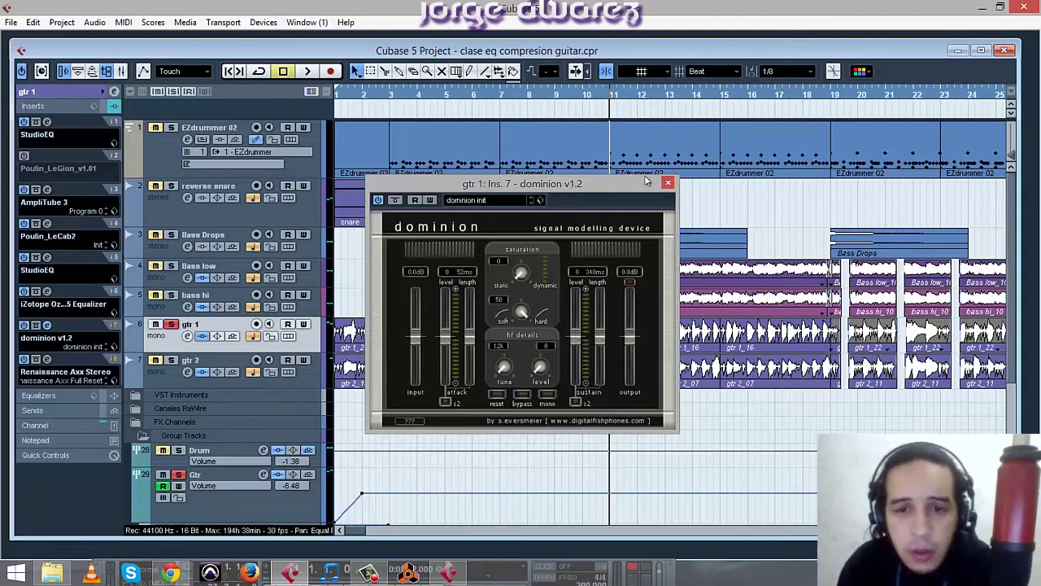
pyautogui.moveTo(606, 177); pyautogui.dragTo(745, 149)
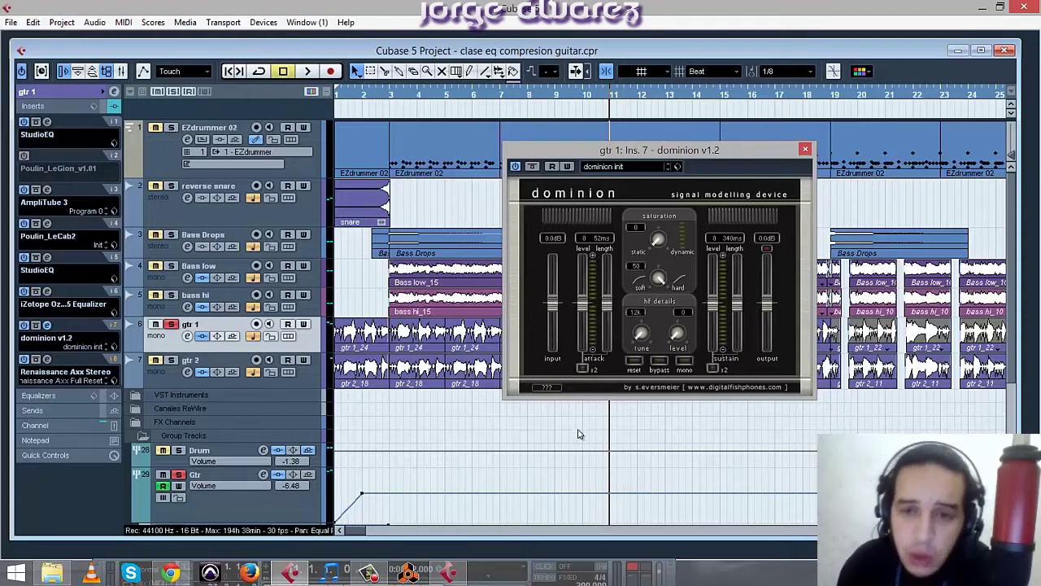
pyautogui.moveTo(739, 163); pyautogui.dragTo(740, 196)
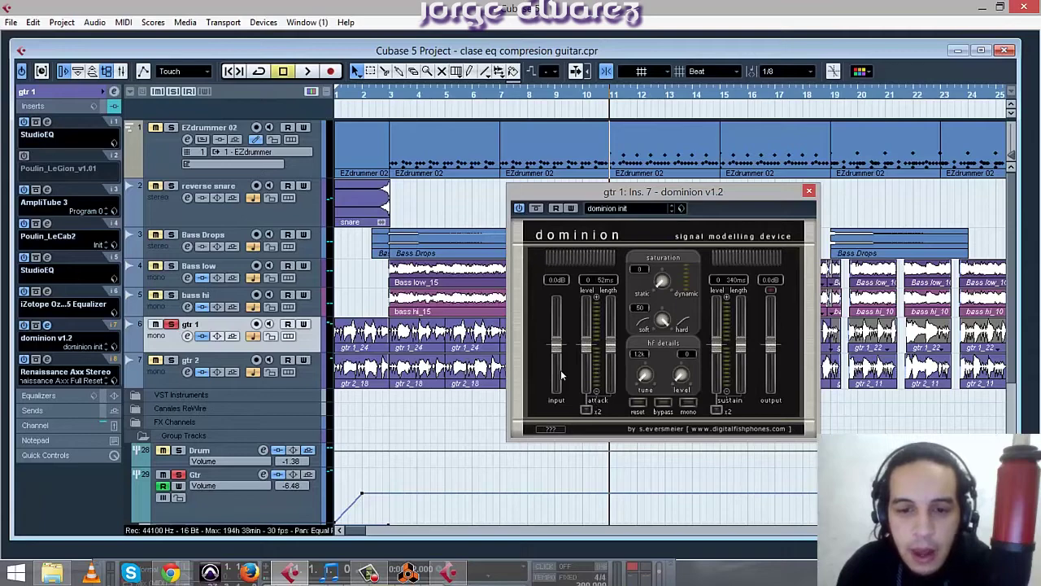
pyautogui.moveTo(777, 192); pyautogui.dragTo(654, 306)
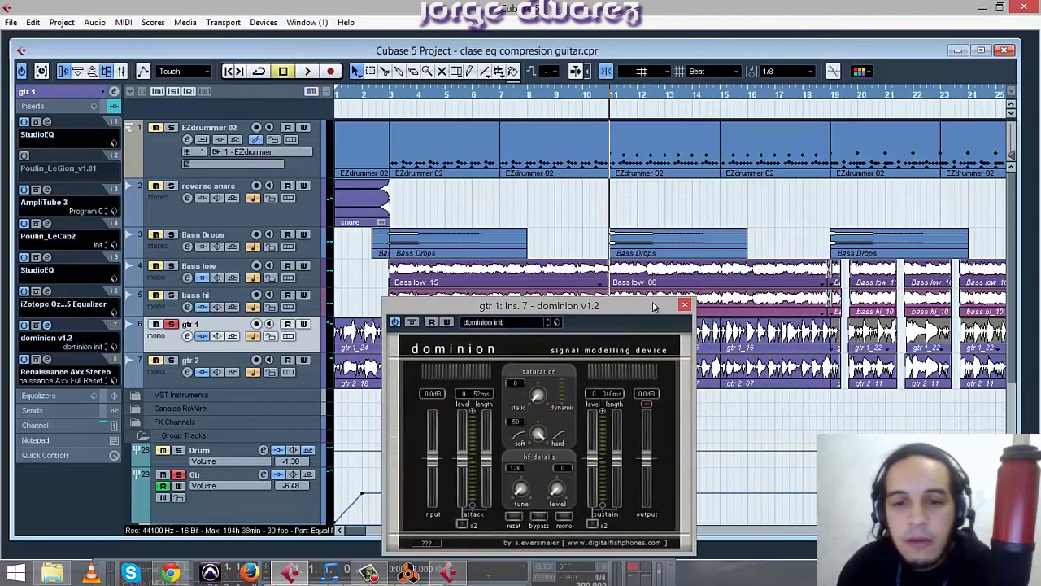
# Play the soloed guitar from bar 3 with dominion's initial preset, moving the plug-in window off the guitar clips.
pyautogui.click(390, 97)
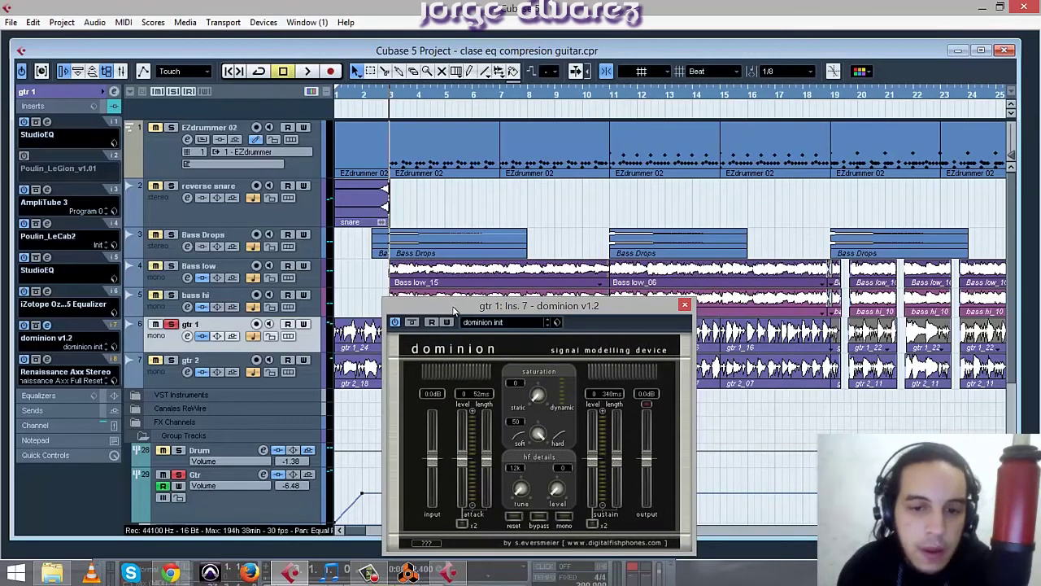
pyautogui.moveTo(456, 310); pyautogui.dragTo(664, 143)
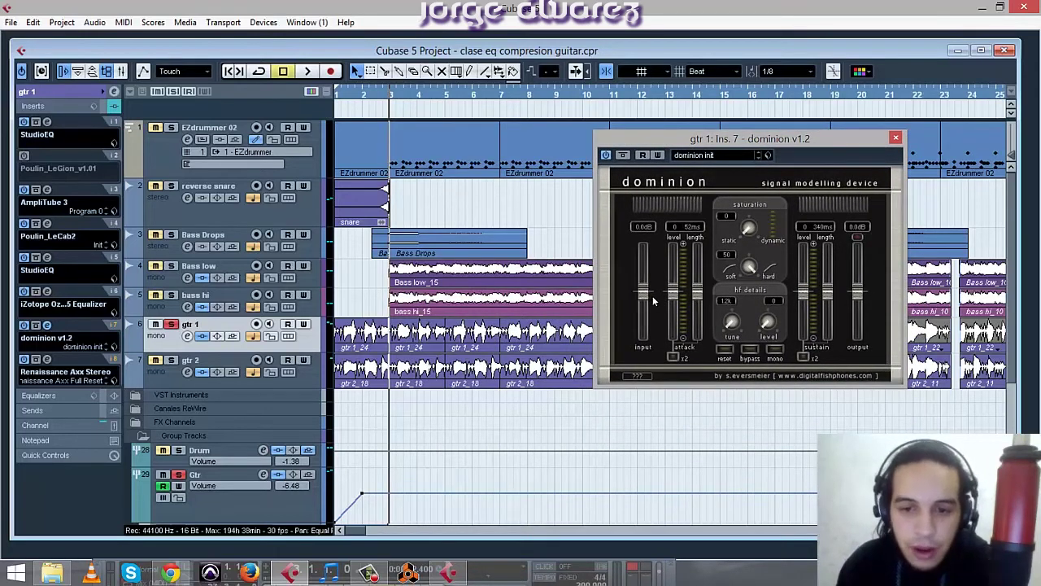
pyautogui.press('space')
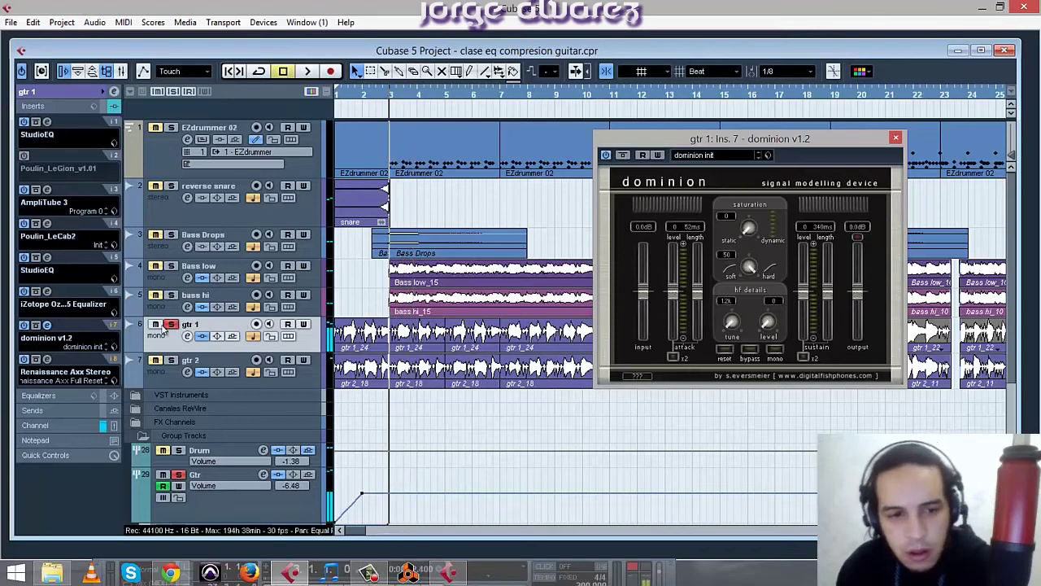
# Set dominion's input to -0.1 dB, attack level to 16 and attack length to 19 ms while the guitar plays, and stop playback.
pyautogui.moveTo(653, 307)
pyautogui.mouseDown()
pyautogui.moveTo(649, 230)
pyautogui.moveTo(644, 293)
pyautogui.mouseUp()
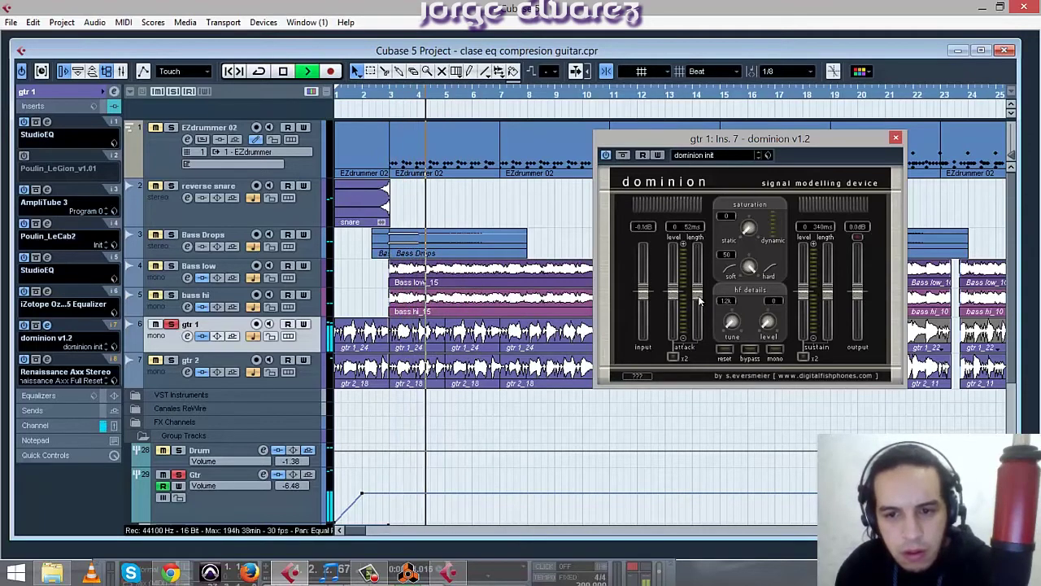
pyautogui.moveTo(697, 290); pyautogui.dragTo(676, 254)
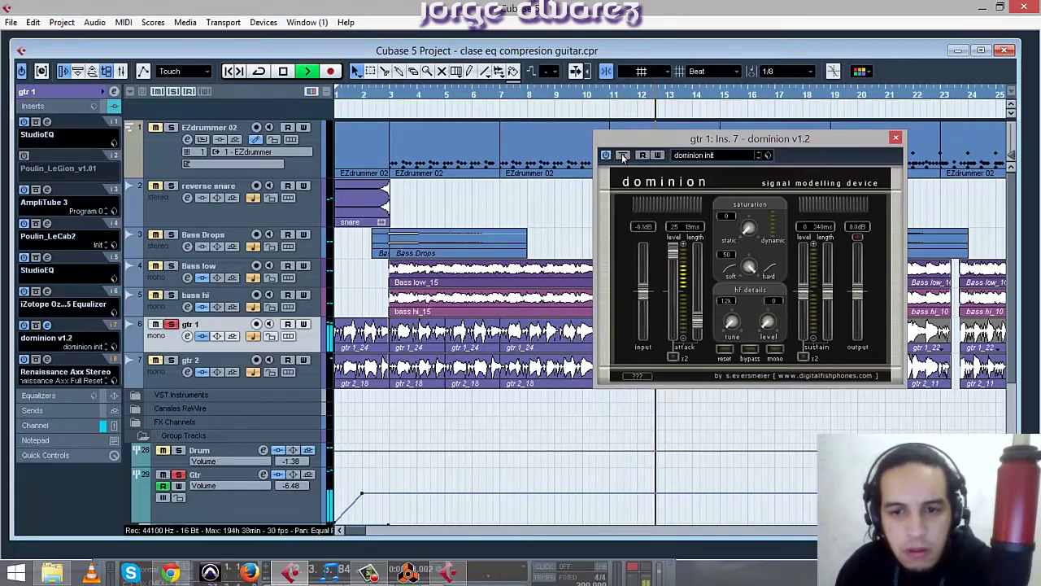
pyautogui.moveTo(673, 247)
pyautogui.mouseDown()
pyautogui.moveTo(674, 273)
pyautogui.moveTo(674, 262)
pyautogui.mouseUp()
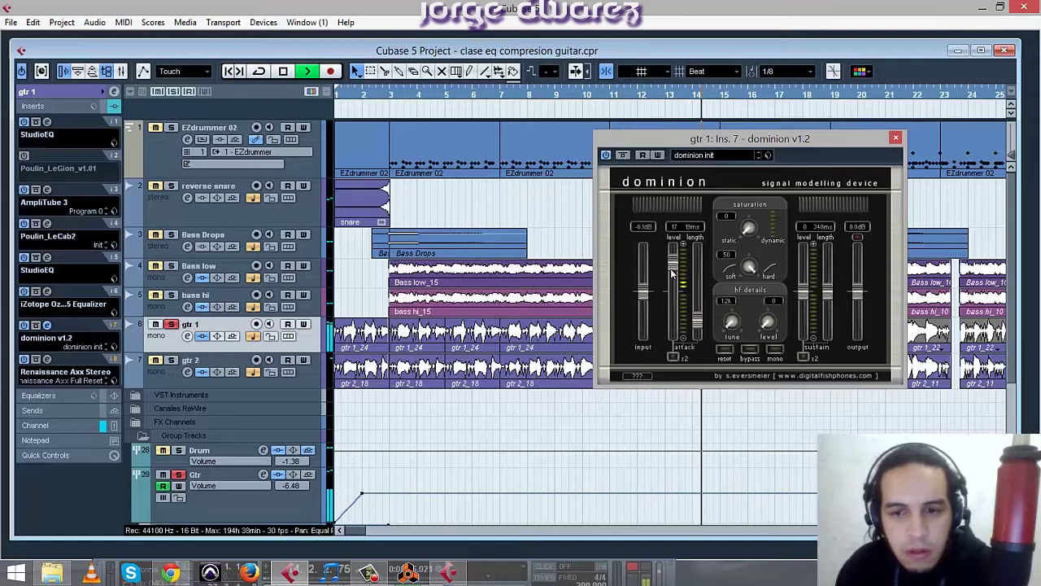
pyautogui.press('space')
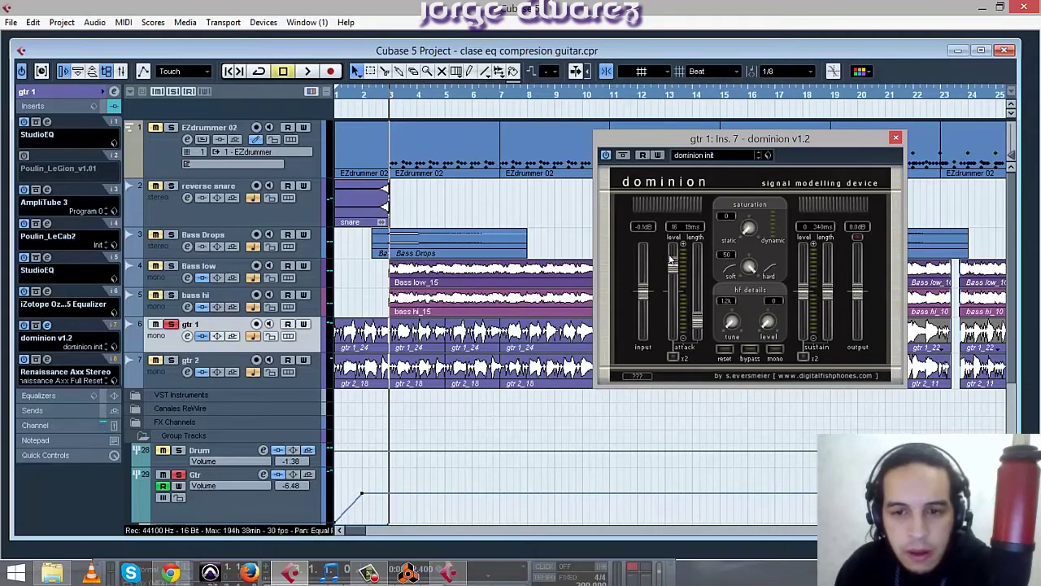
# Play gtr 1 from bar 11, raise dominion's attack level to 20, and compare the plug-in bypassed and active.
pyautogui.press('space')
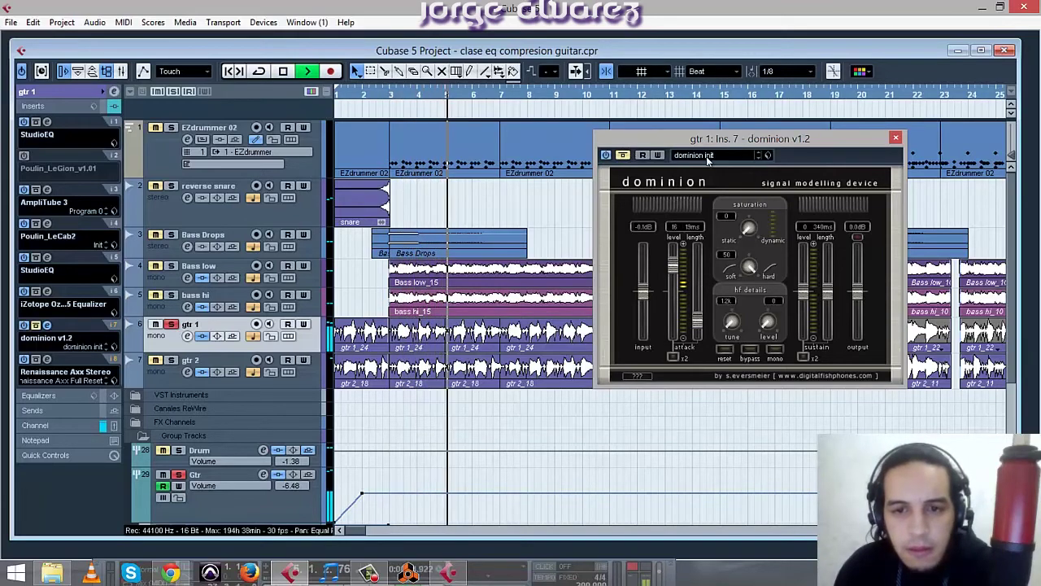
pyautogui.moveTo(631, 164); pyautogui.dragTo(277, 175)
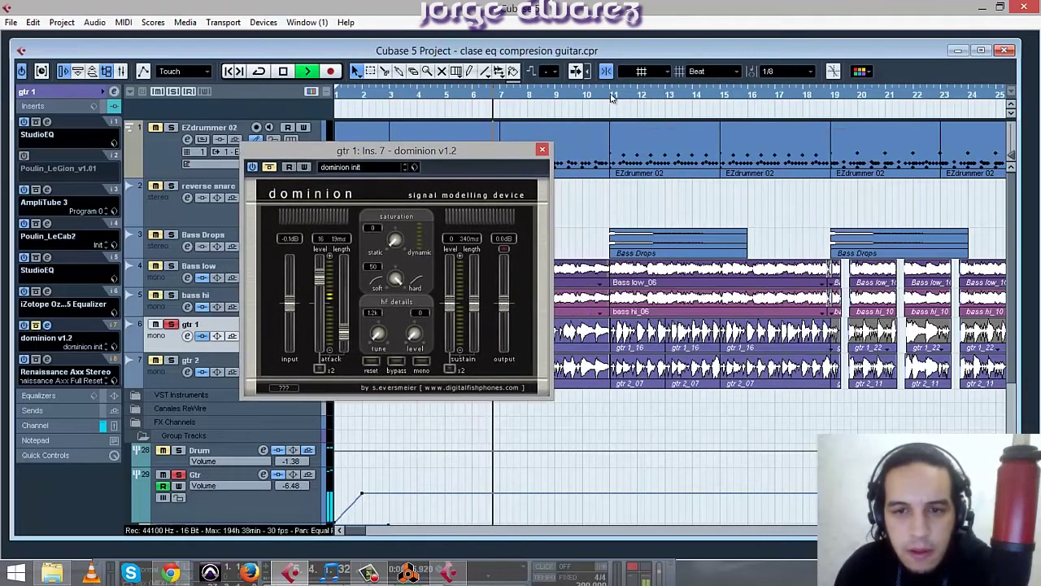
pyautogui.click(610, 95)
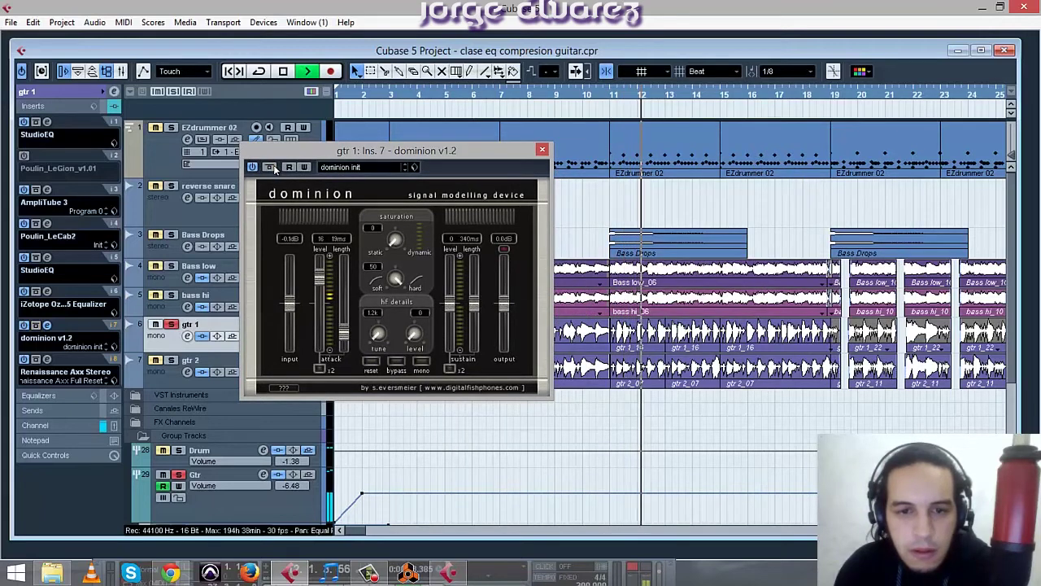
pyautogui.moveTo(325, 277); pyautogui.dragTo(324, 270)
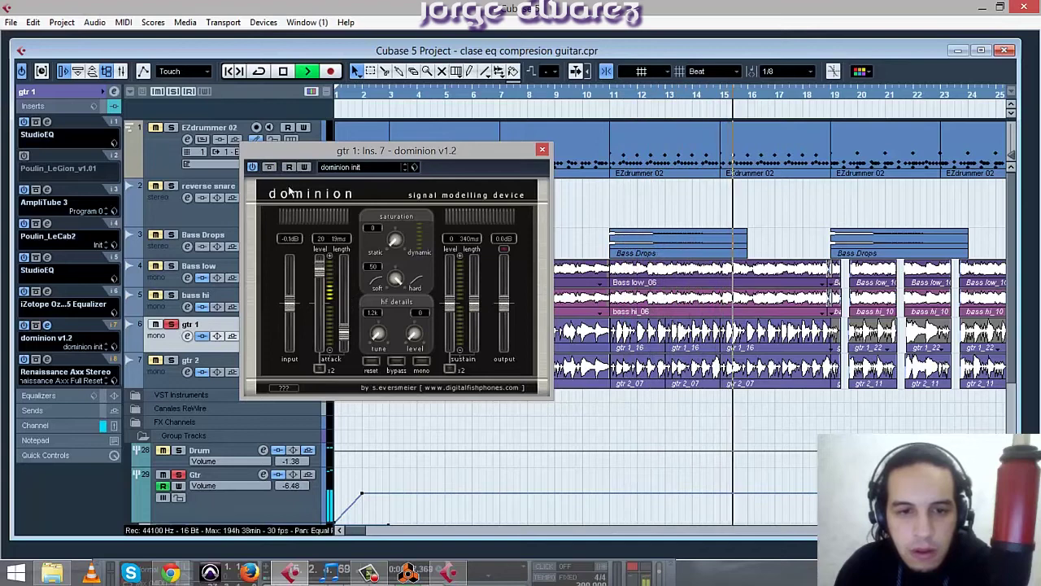
pyautogui.click(269, 167)
pyautogui.click(269, 167)
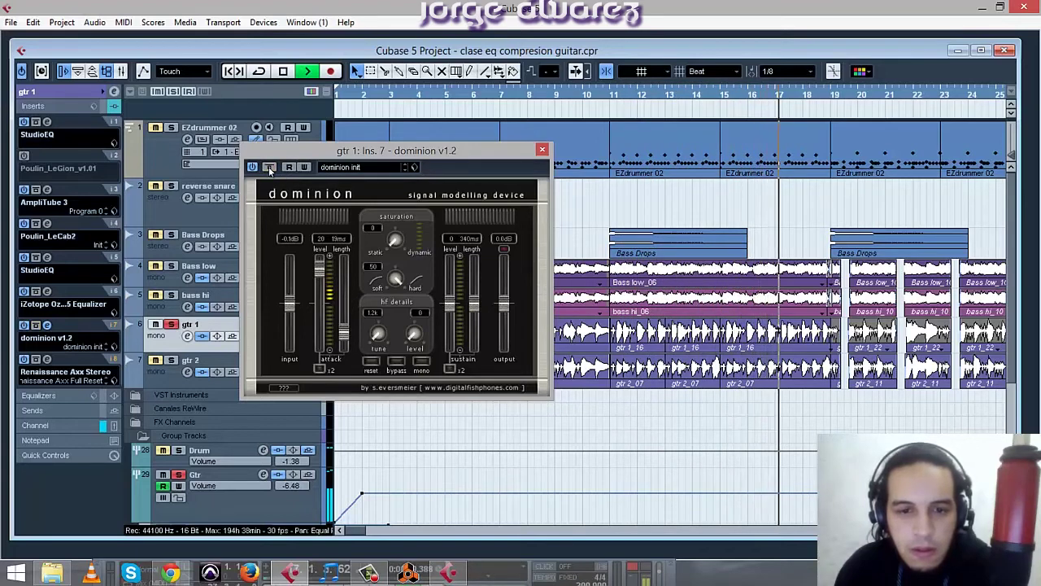
# Set dominion's attack level to 24 and attack length to 14 ms, close the plug-in window and stop playback.
pyautogui.press('space')
pyautogui.press('space')
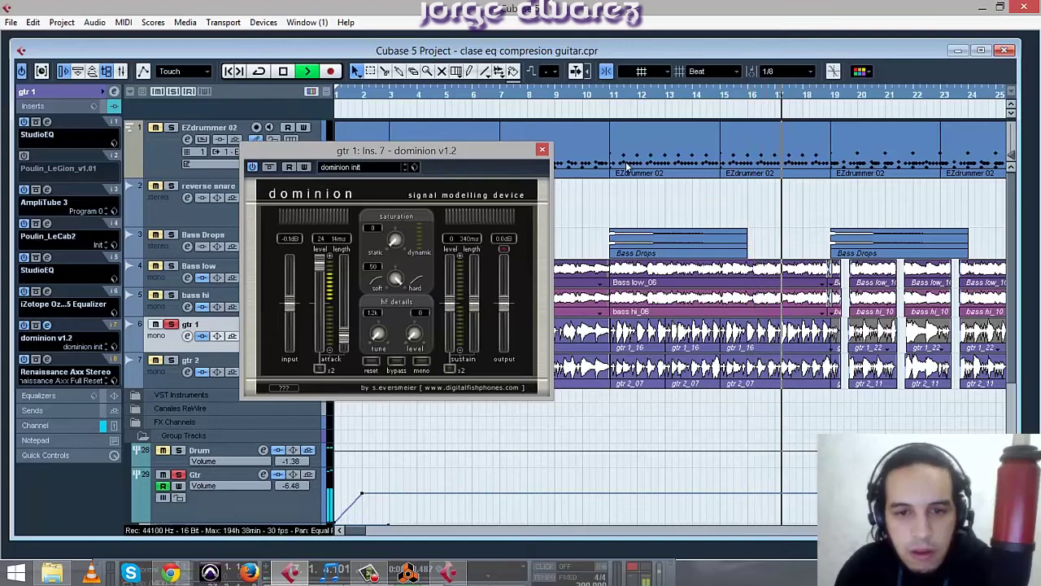
pyautogui.click(541, 150)
pyautogui.press('space')
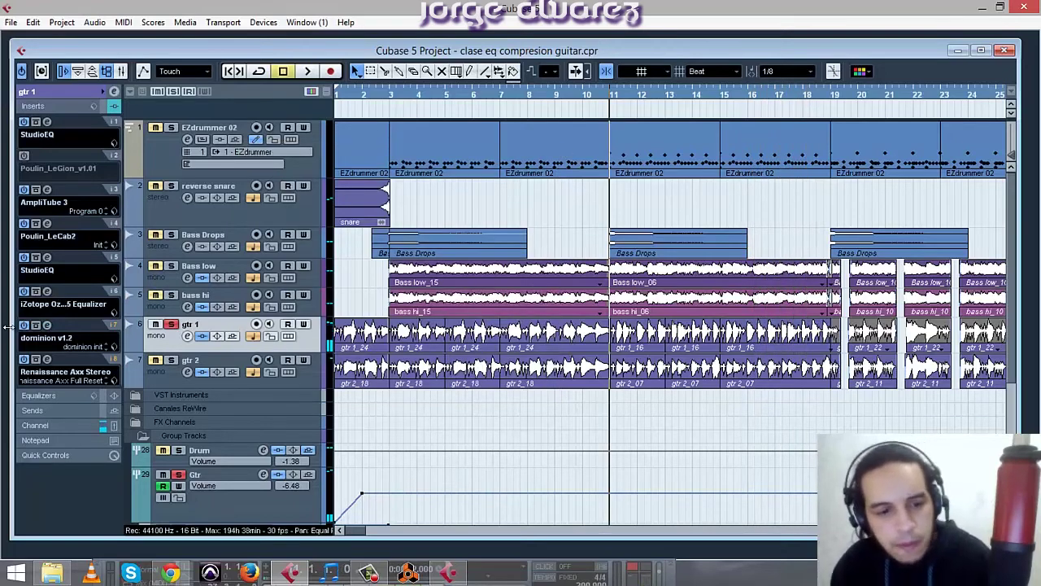
# In the mixer, switch off gtr 1's Ozone equalizer, and arrange gtr 2 with dominion in slot 7 and Renaissance Axx in slot 8.
pyautogui.press('F3')
pyautogui.moveTo(630, 496); pyautogui.dragTo(237, 465)
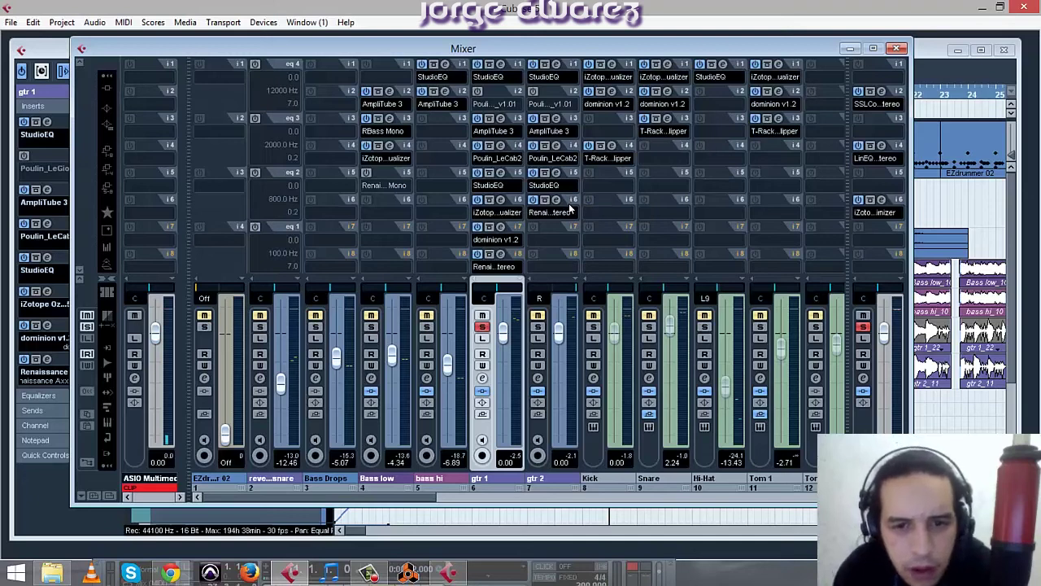
pyautogui.click(480, 201)
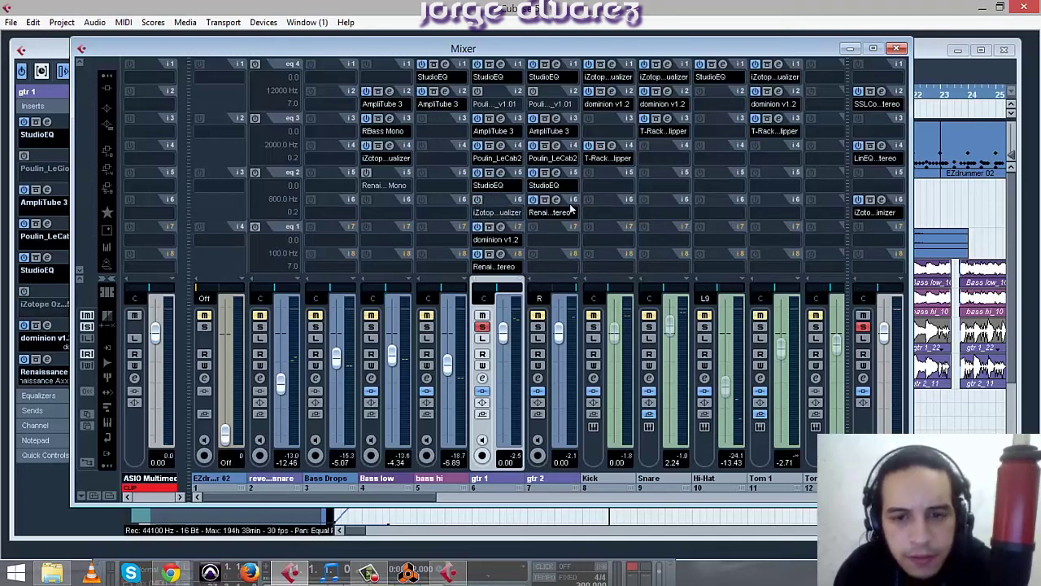
pyautogui.moveTo(571, 201); pyautogui.dragTo(546, 230)
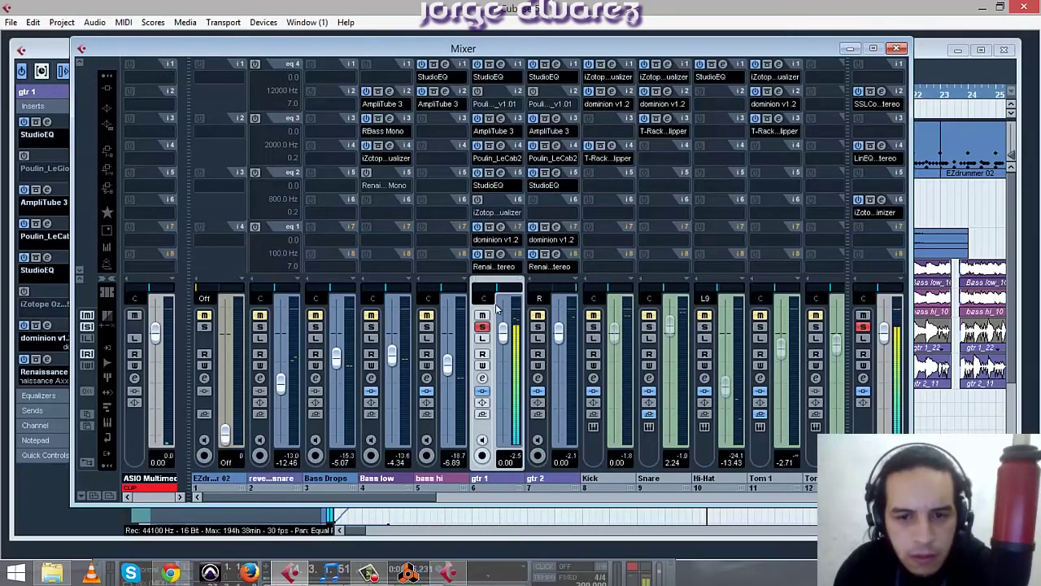
# Solo gtr 2 alongside gtr 1 panned left, and copy gtr 1's reactivated Ozone equalizer into gtr 2's slot 6.
pyautogui.click(537, 326)
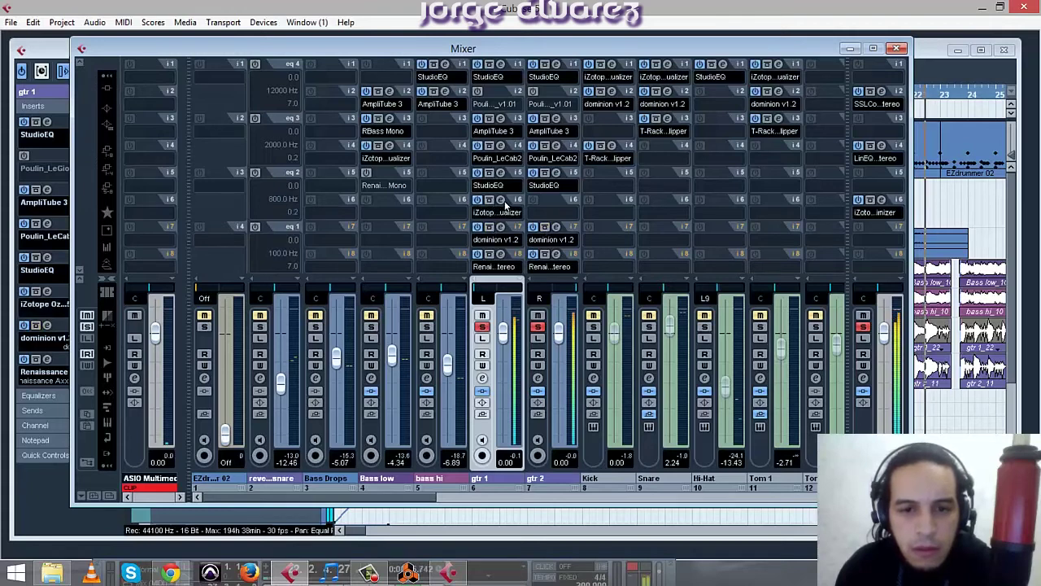
pyautogui.moveTo(513, 205); pyautogui.dragTo(547, 204)
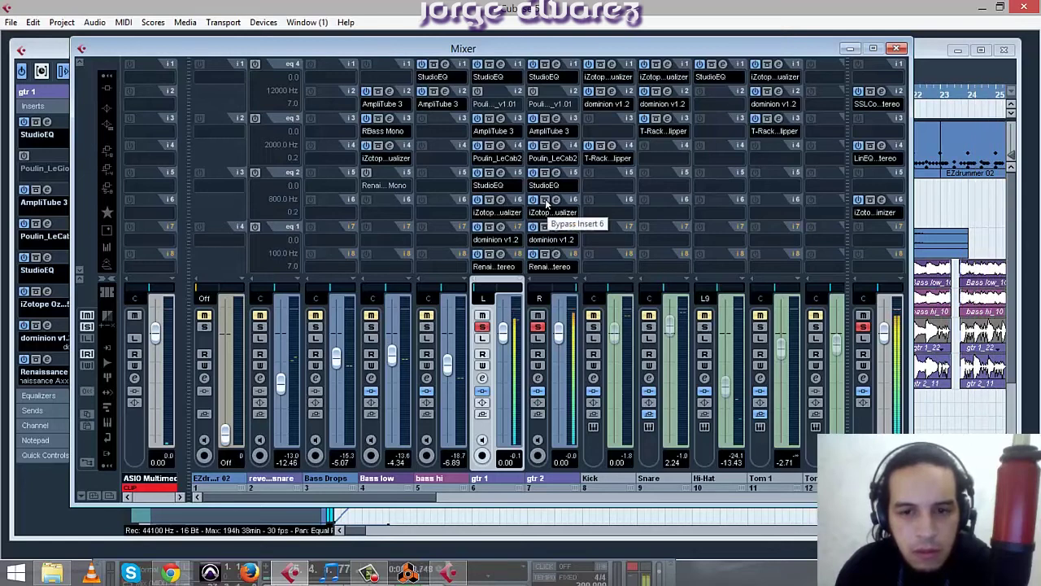
pyautogui.click(546, 204)
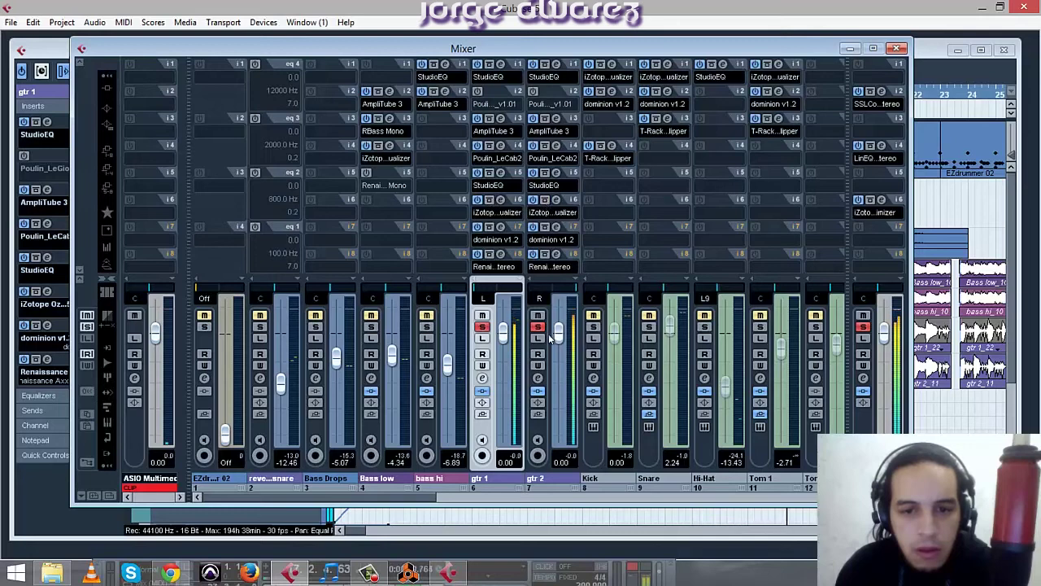
# Unsolo the guitars and compare the full mix with the Ozone equalizer and dominion bypassed and active on both guitars.
pyautogui.click(482, 327)
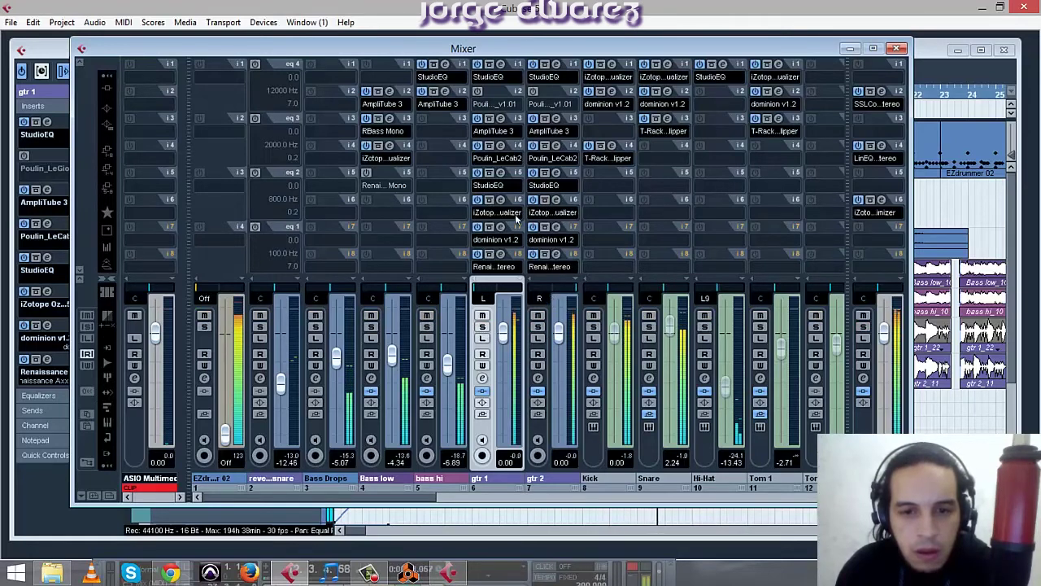
pyautogui.click(489, 200)
pyautogui.click(544, 199)
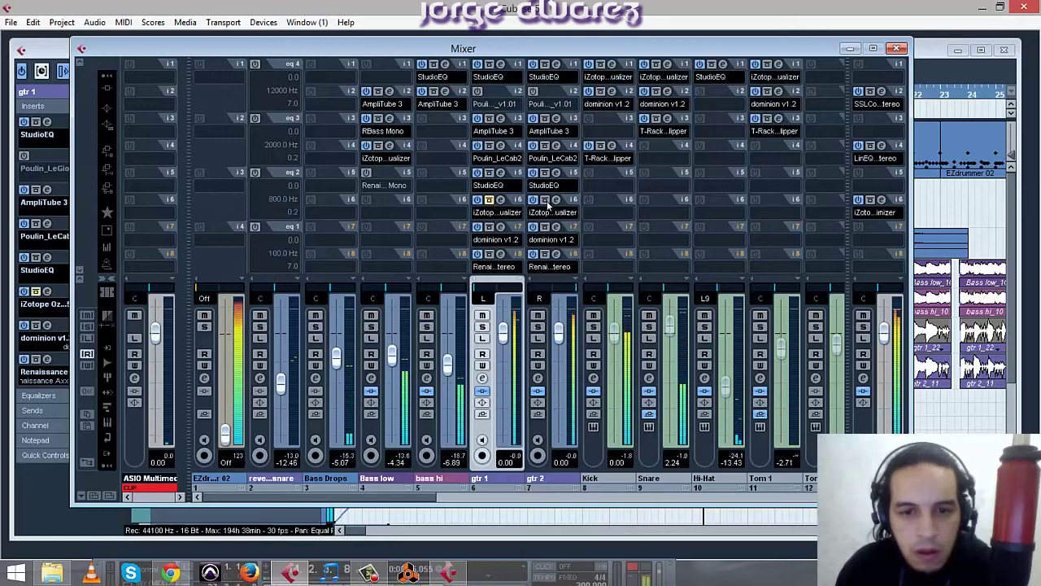
pyautogui.click(544, 226)
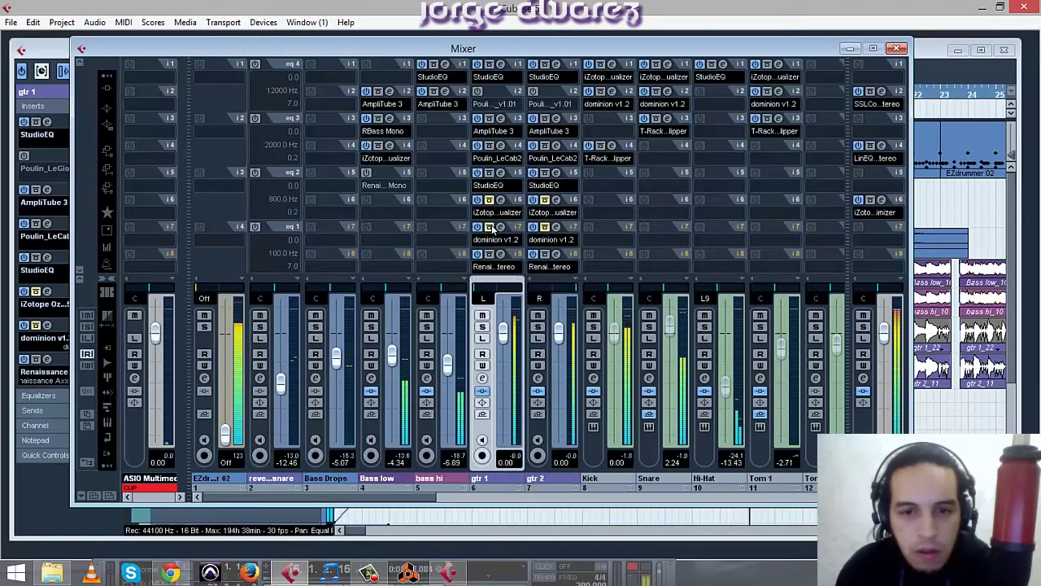
pyautogui.click(489, 199)
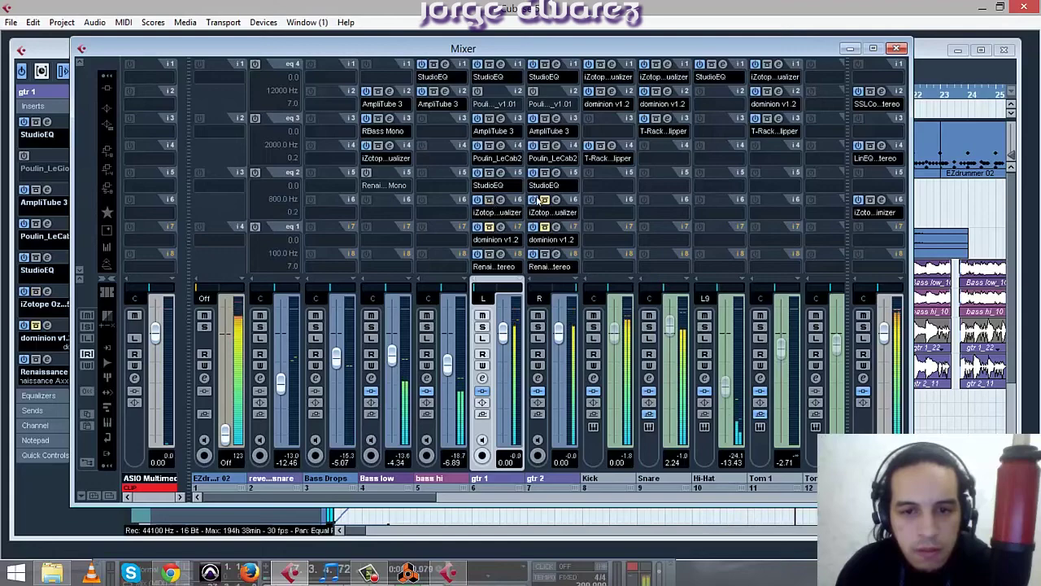
pyautogui.click(489, 226)
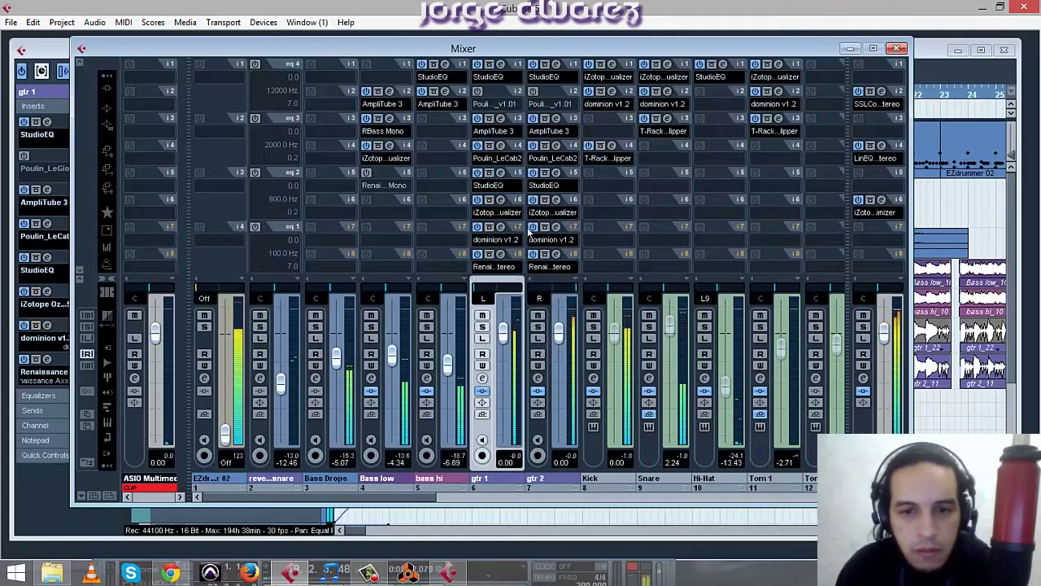
# Lower the output of C4 Stereo on the Gtr group channel to -5.4 dB while the mix plays, and close the plug-in.
pyautogui.click(895, 48)
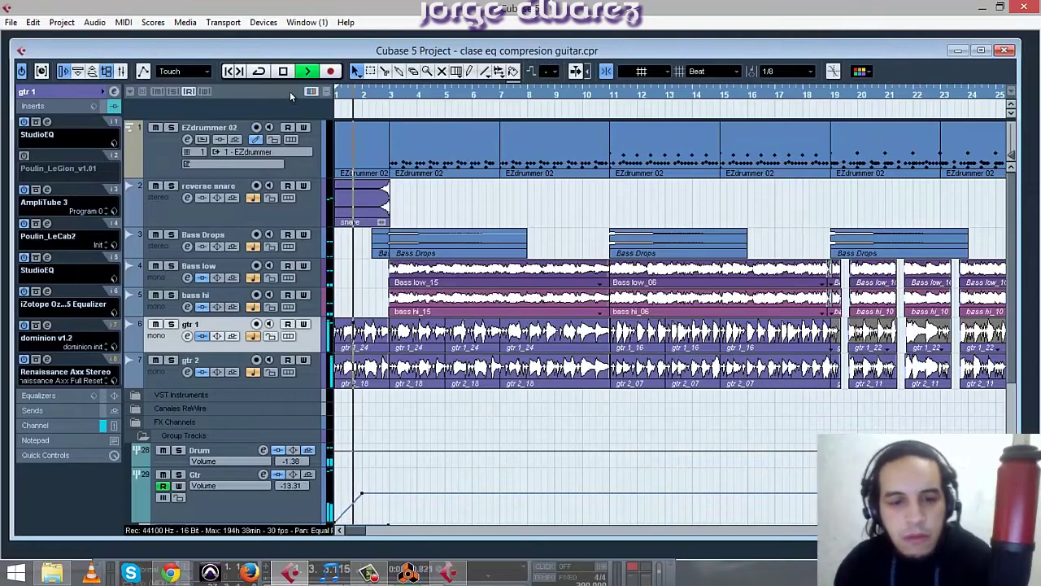
pyautogui.press('F3')
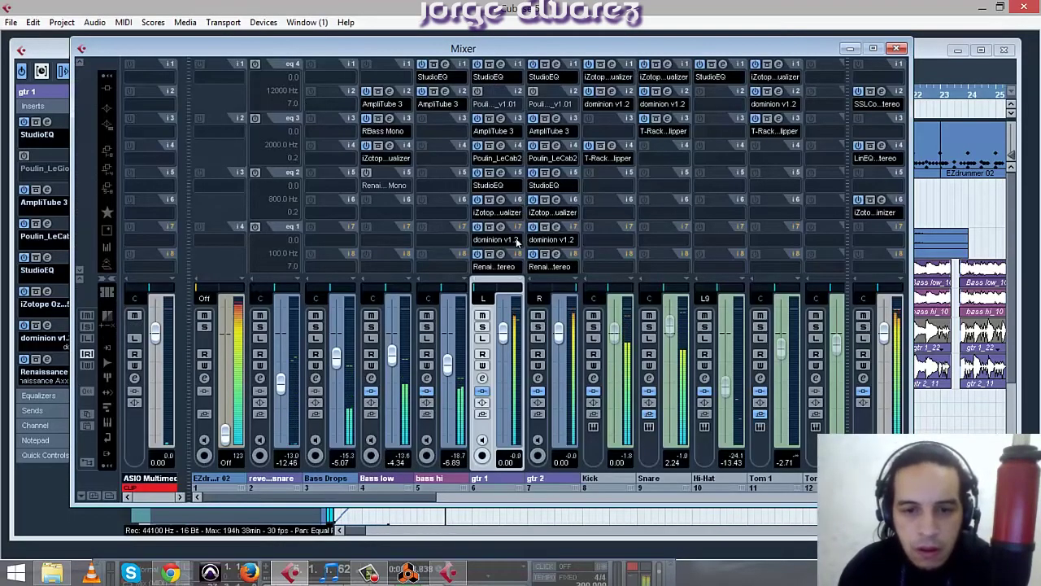
pyautogui.moveTo(443, 500); pyautogui.dragTo(618, 500)
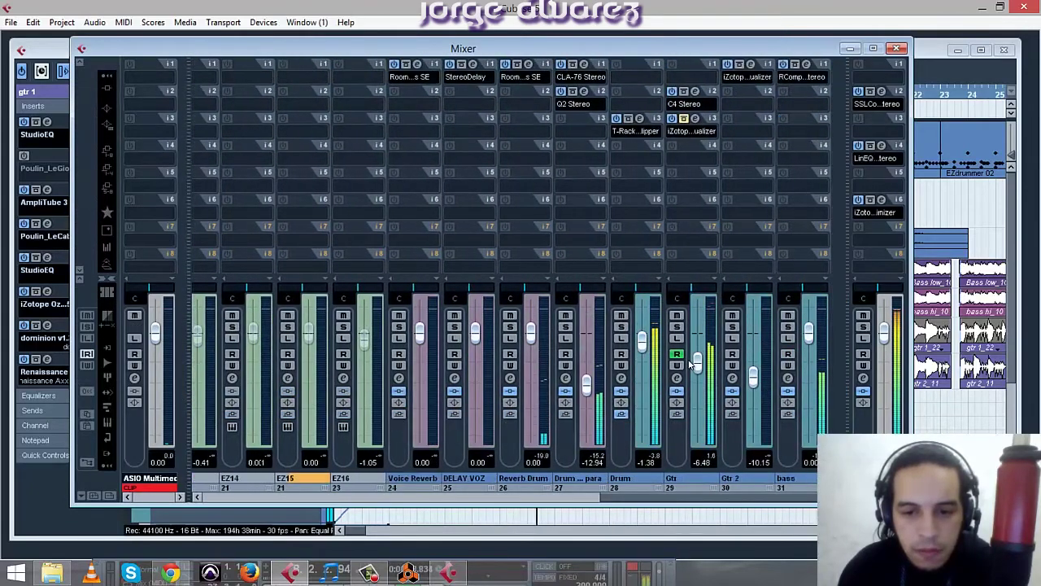
pyautogui.moveTo(698, 362); pyautogui.dragTo(697, 364)
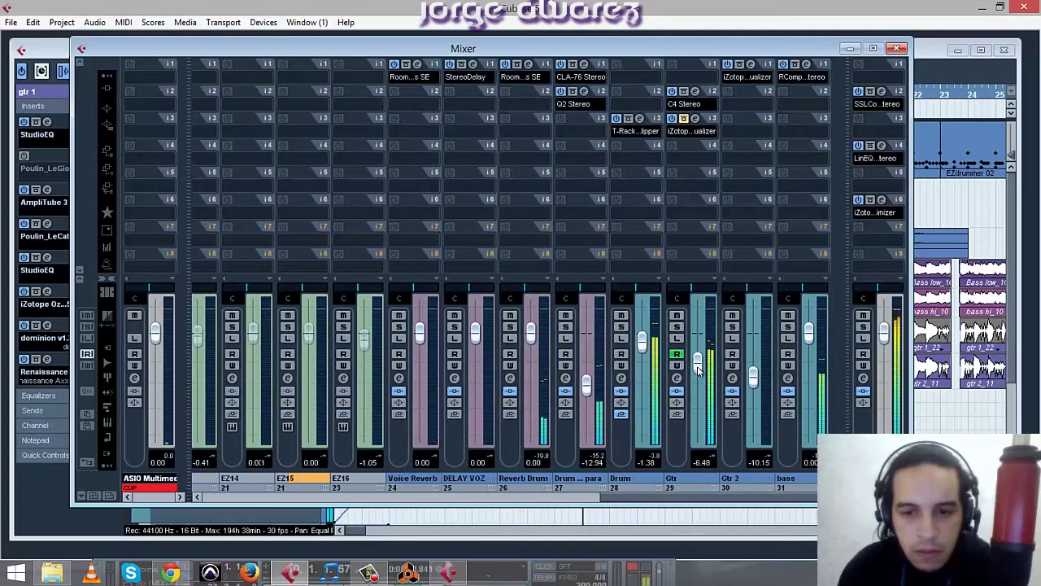
pyautogui.click(696, 91)
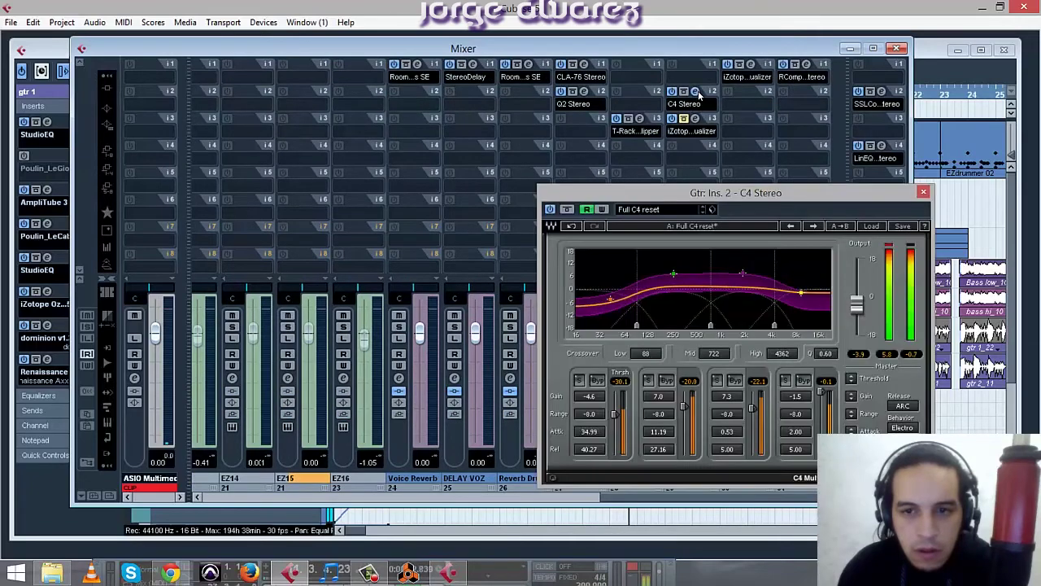
pyautogui.moveTo(856, 312)
pyautogui.mouseDown()
pyautogui.moveTo(858, 323)
pyautogui.moveTo(856, 315)
pyautogui.mouseUp()
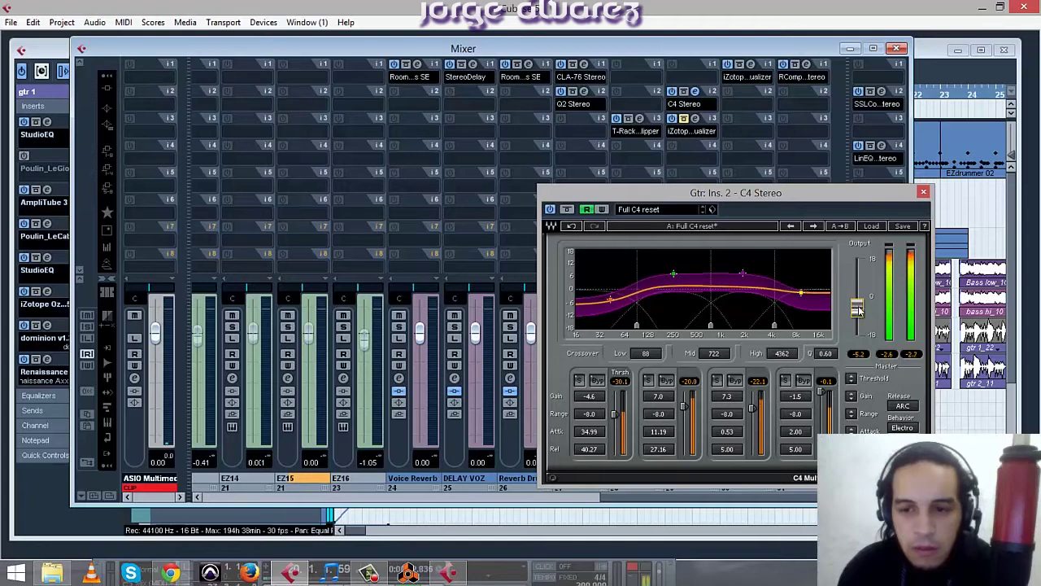
pyautogui.moveTo(858, 308); pyautogui.dragTo(864, 308)
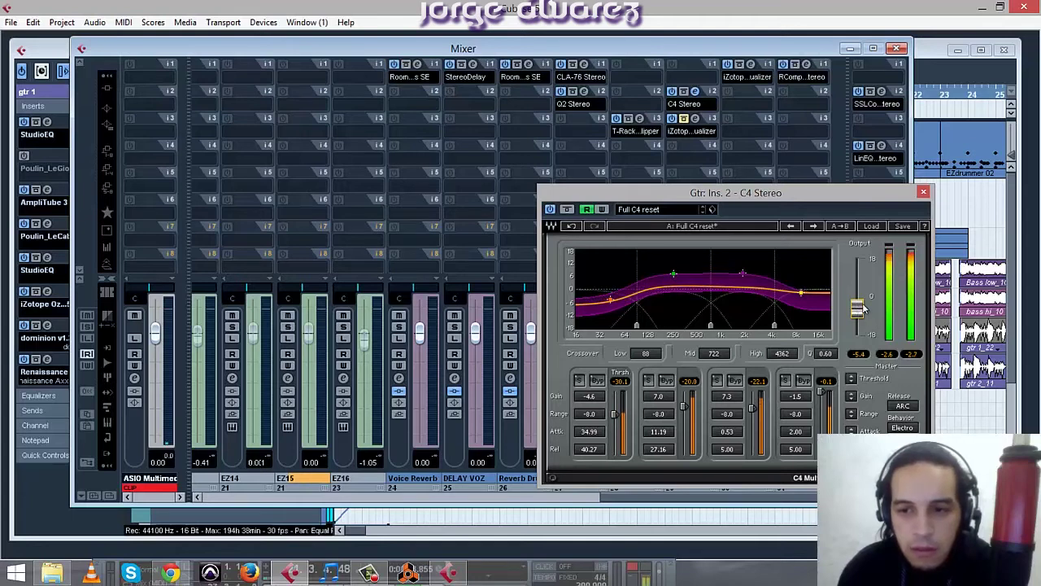
pyautogui.click(924, 192)
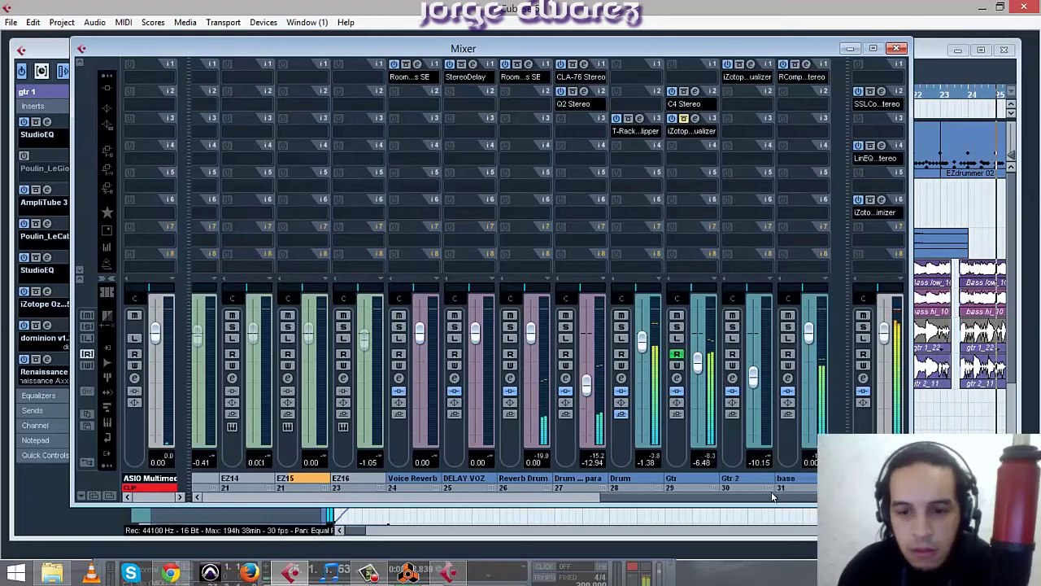
# Review gtr 1's slot 5 StudioEQ curve and the bands of its slot 6 iZotope Ozone 5 Equalizer.
pyautogui.moveTo(771, 496); pyautogui.dragTo(401, 530)
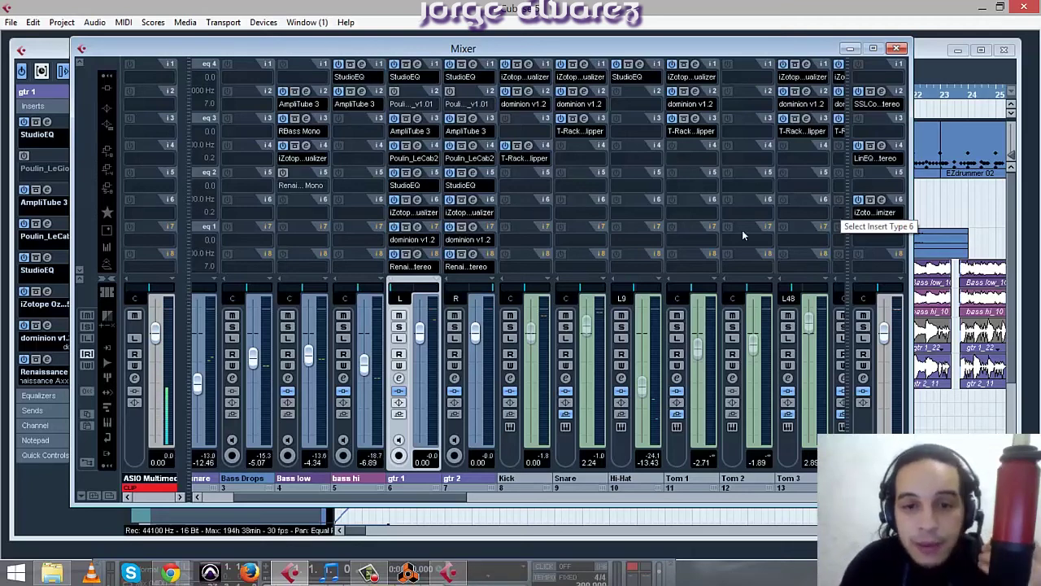
pyautogui.click(414, 173)
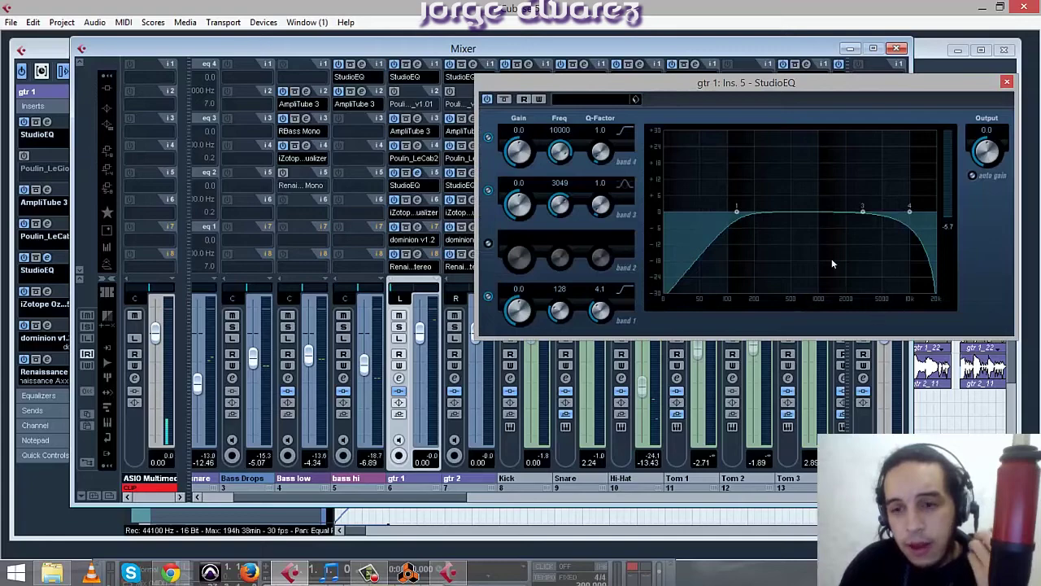
pyautogui.click(1006, 82)
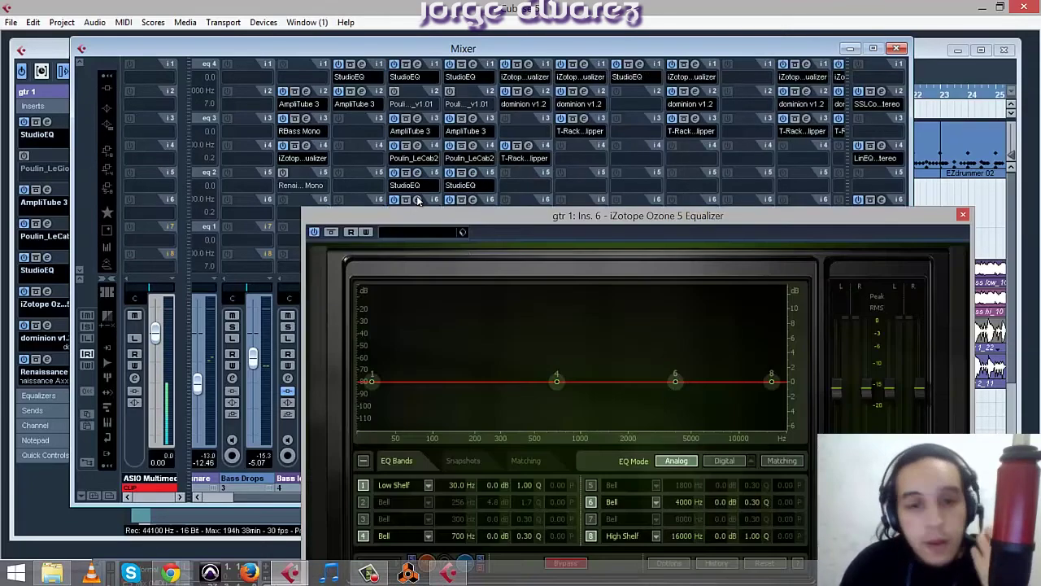
pyautogui.click(415, 200)
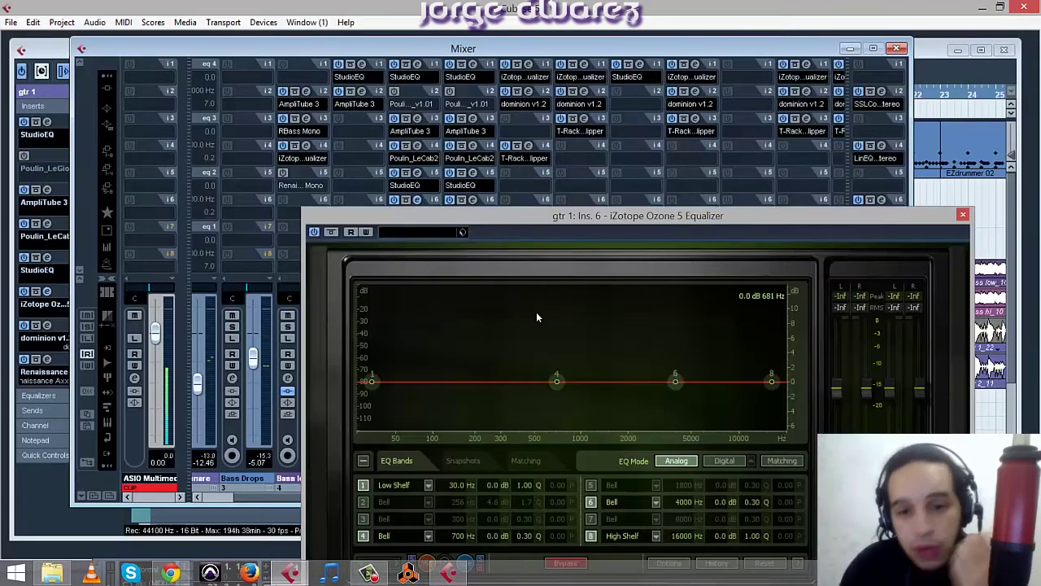
pyautogui.click(964, 215)
pyautogui.click(416, 201)
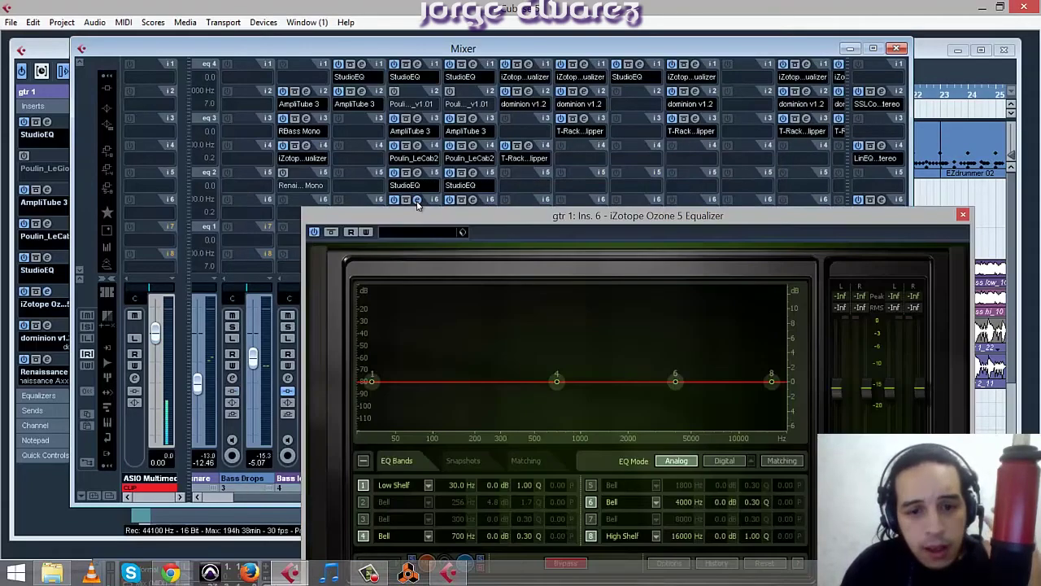
# Enable bell band 2 at 256 Hz with 4.8 dB gain in gtr 1's slot 6 Ozone equalizer and close the plug-in.
pyautogui.click(963, 215)
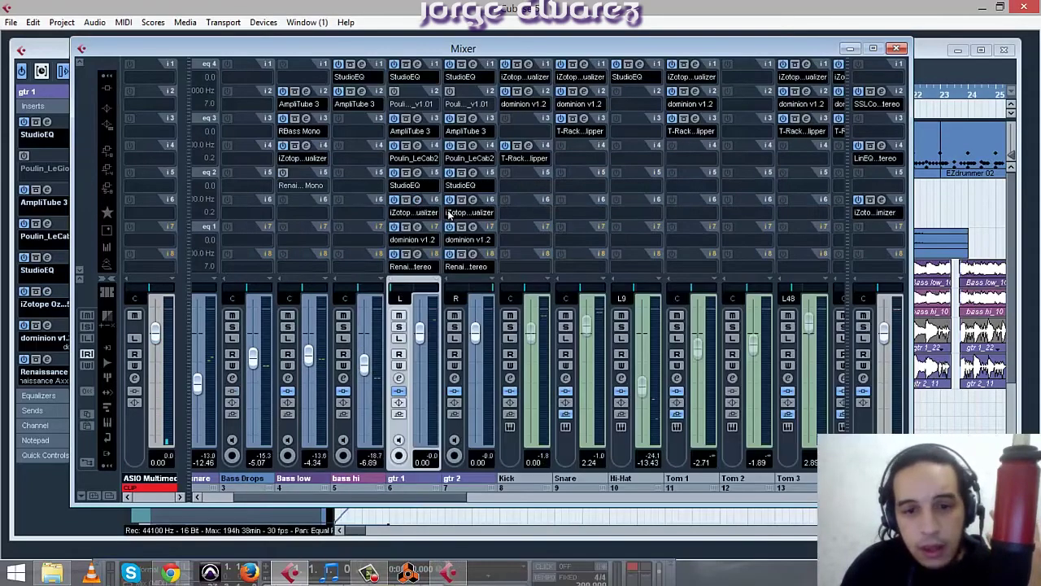
pyautogui.click(406, 200)
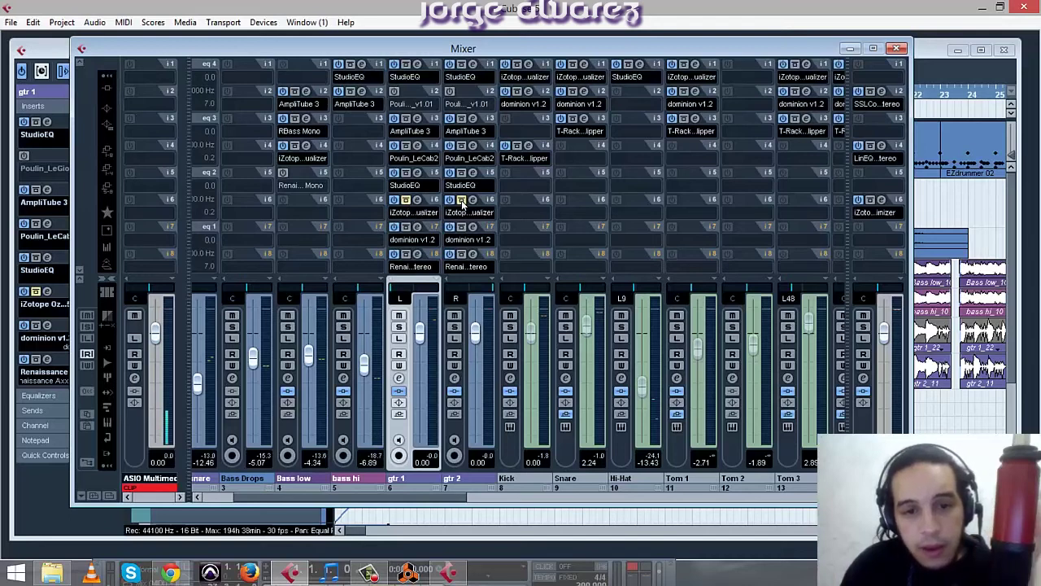
pyautogui.click(415, 201)
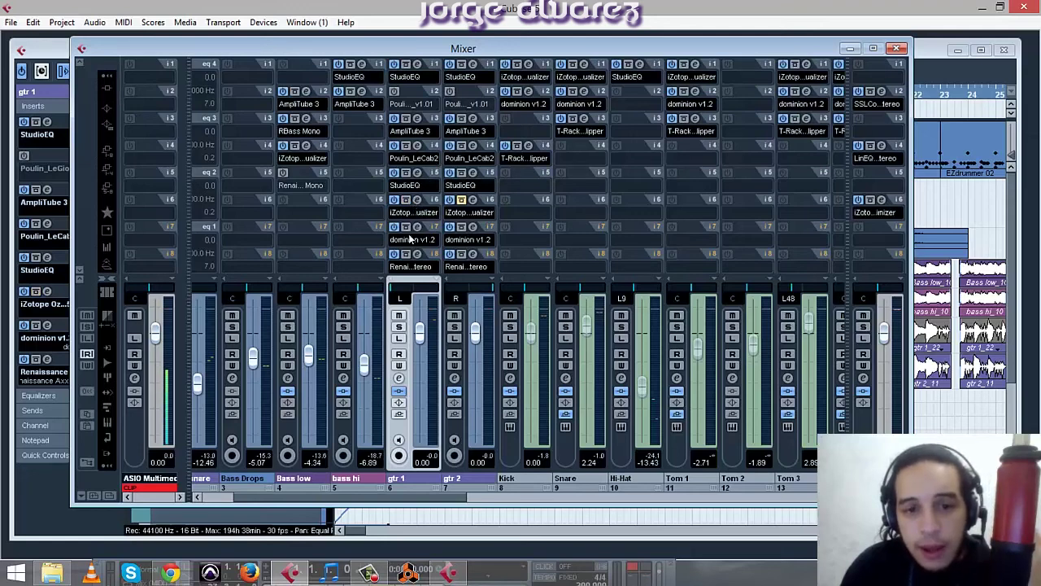
pyautogui.click(363, 502)
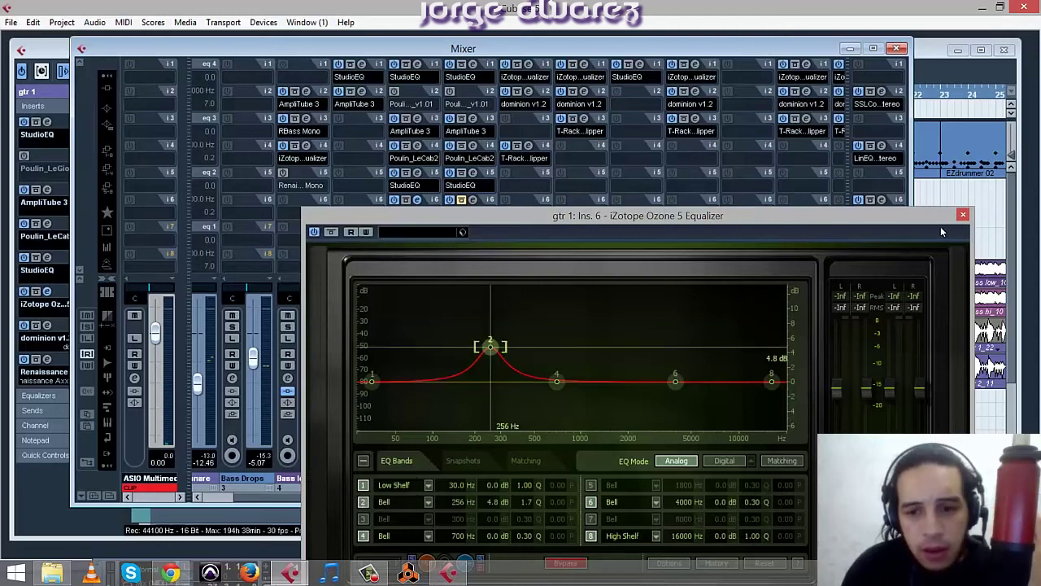
pyautogui.click(963, 215)
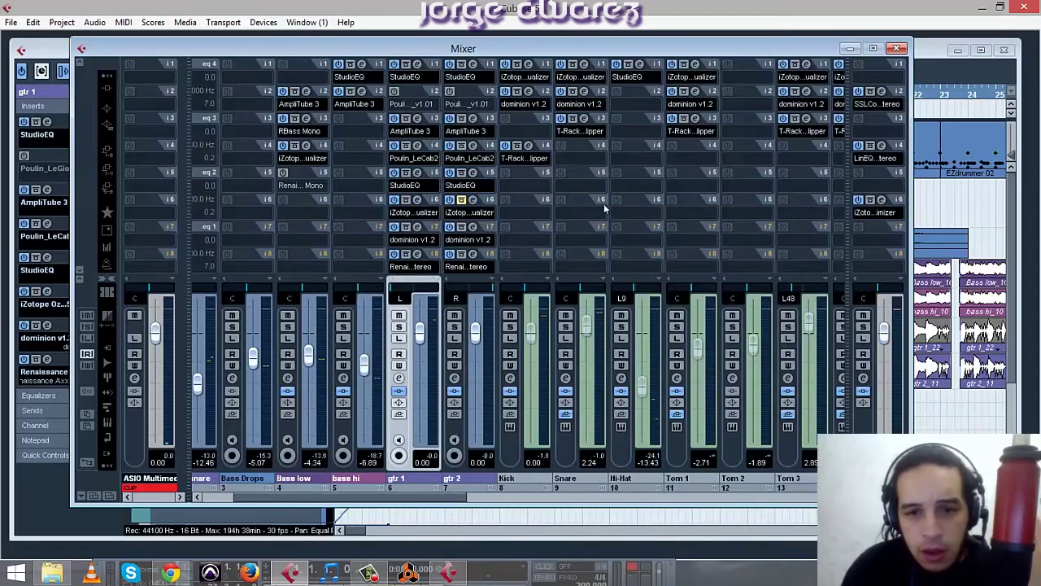
# Enable the same 256 Hz, 4.8 dB bell band 2 in gtr 2's slot 6 Ozone equalizer and close it.
pyautogui.click(469, 200)
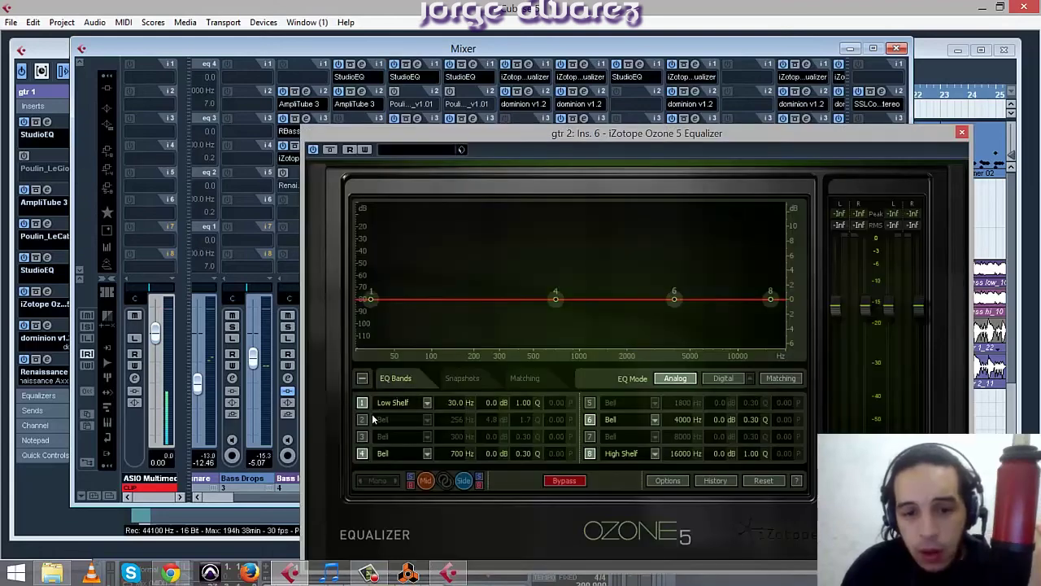
pyautogui.click(363, 420)
pyautogui.click(963, 133)
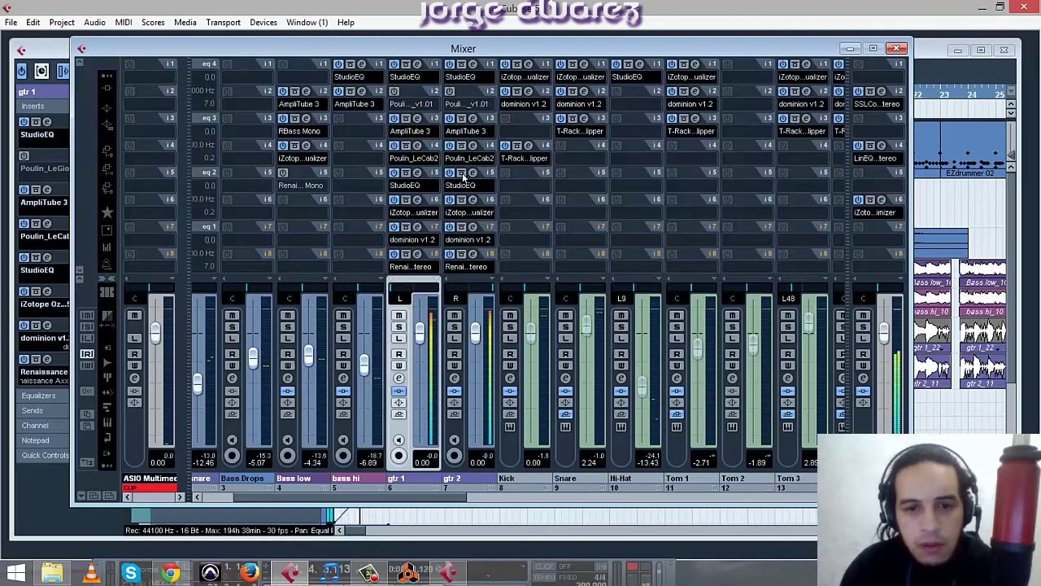
# Play the full mix and compare both guitars' Ozone equalizers bypassed and active, leaving both bypassed.
pyautogui.click(406, 200)
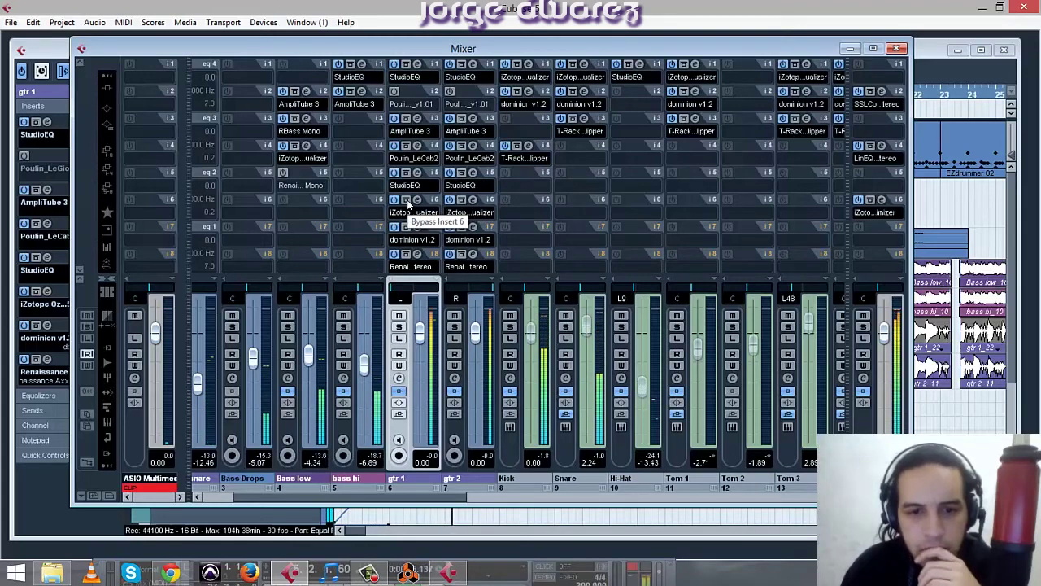
pyautogui.click(462, 200)
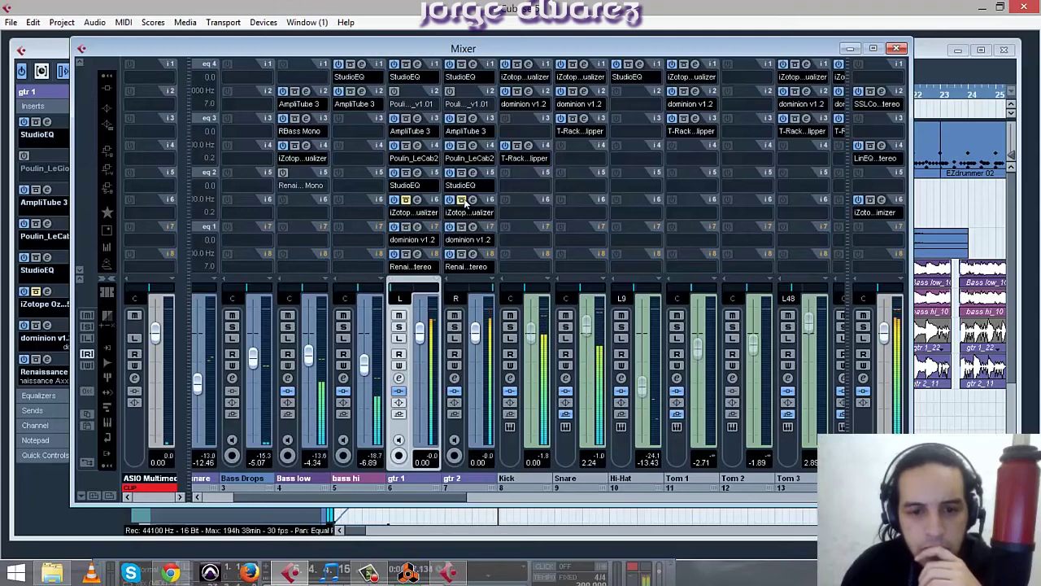
pyautogui.click(462, 200)
pyautogui.click(406, 200)
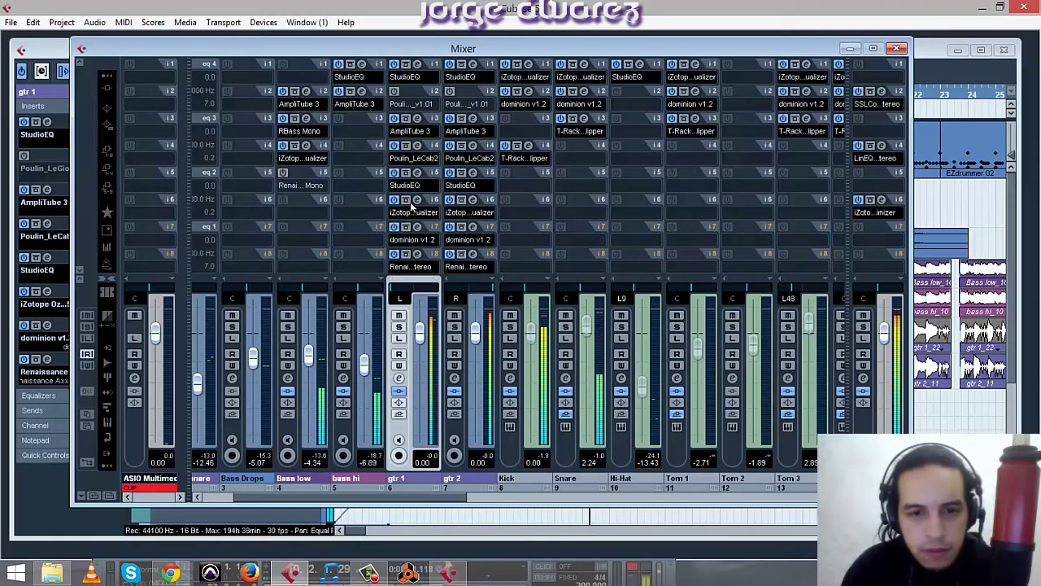
pyautogui.click(406, 200)
pyautogui.click(461, 201)
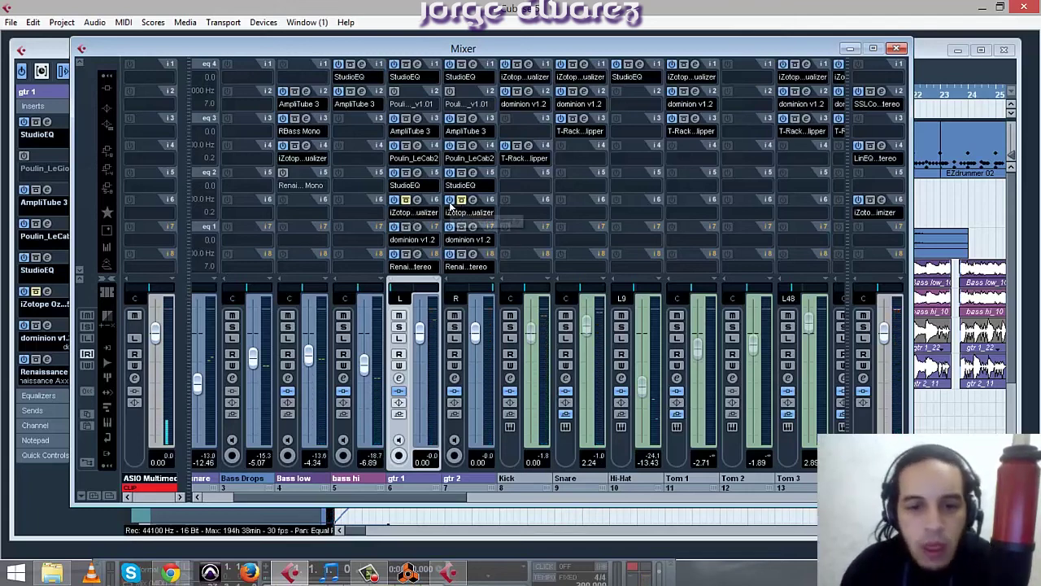
# Review gtr 1's slot 7 dominion v1.2 and slot 8 Renaissance Axx Stereo settings, closing each plug-in.
pyautogui.click(417, 228)
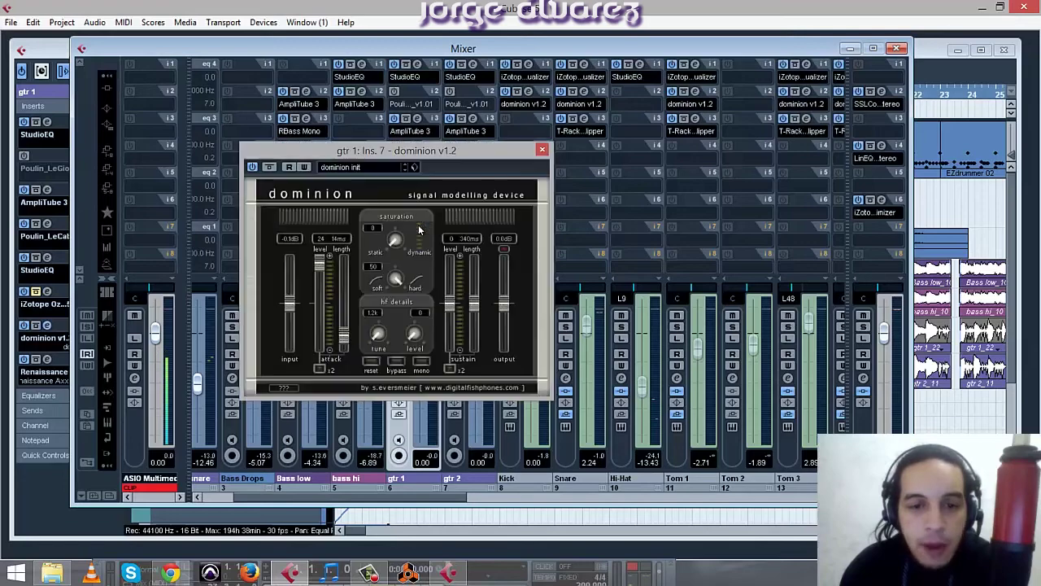
pyautogui.moveTo(313, 154); pyautogui.dragTo(529, 206)
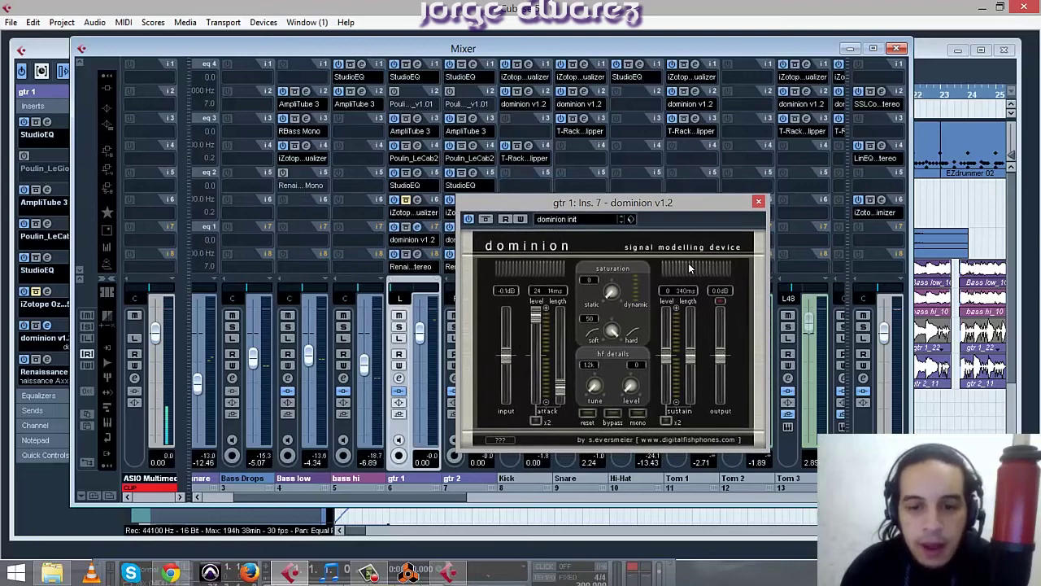
pyautogui.click(758, 202)
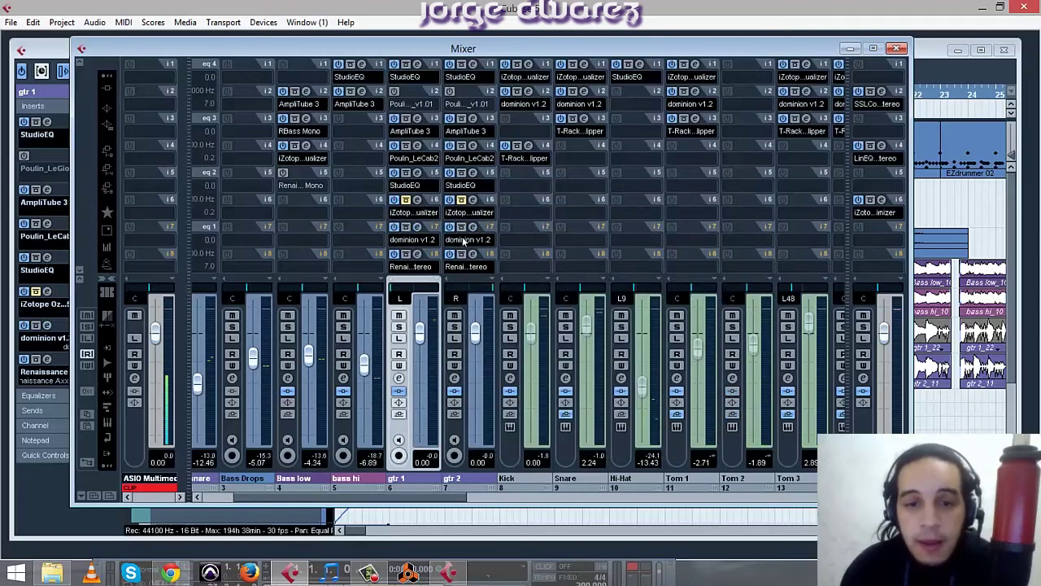
pyautogui.click(418, 255)
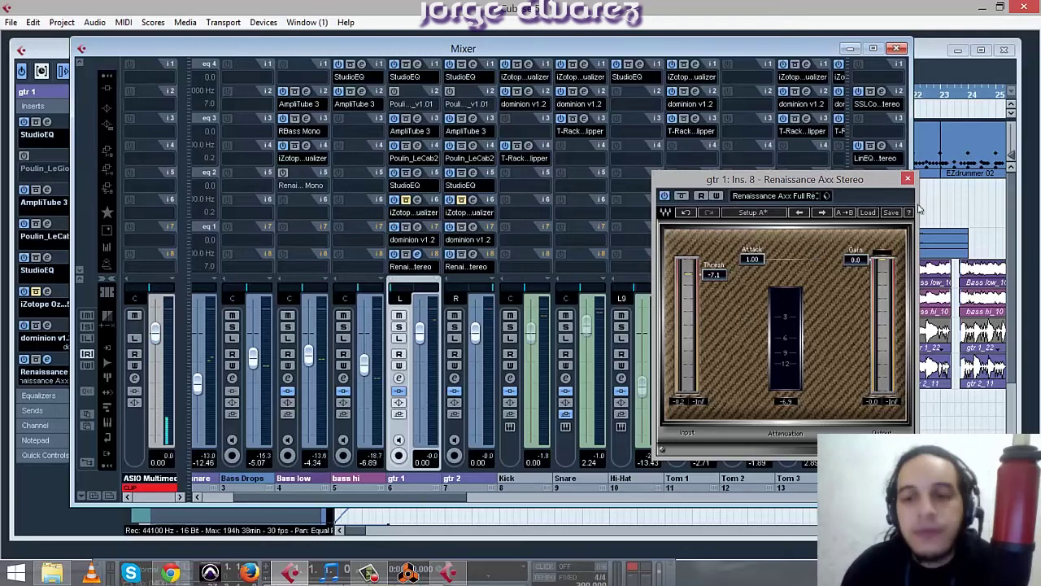
pyautogui.click(905, 179)
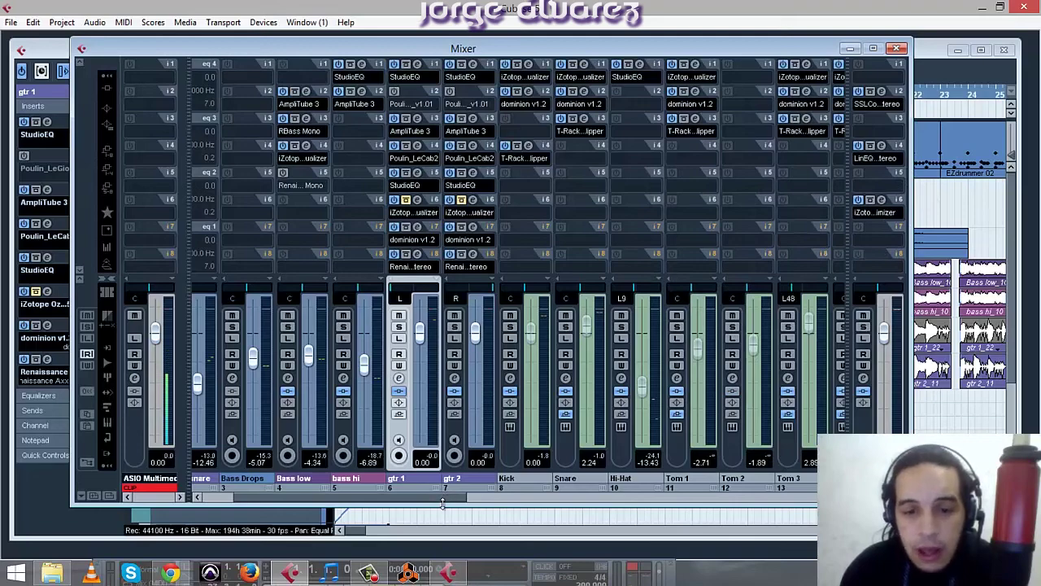
# Review the C4 Stereo multiband settings on the Gtr group channel, bring up the project arrangement, and close the plug-in.
pyautogui.moveTo(439, 494); pyautogui.dragTo(773, 499)
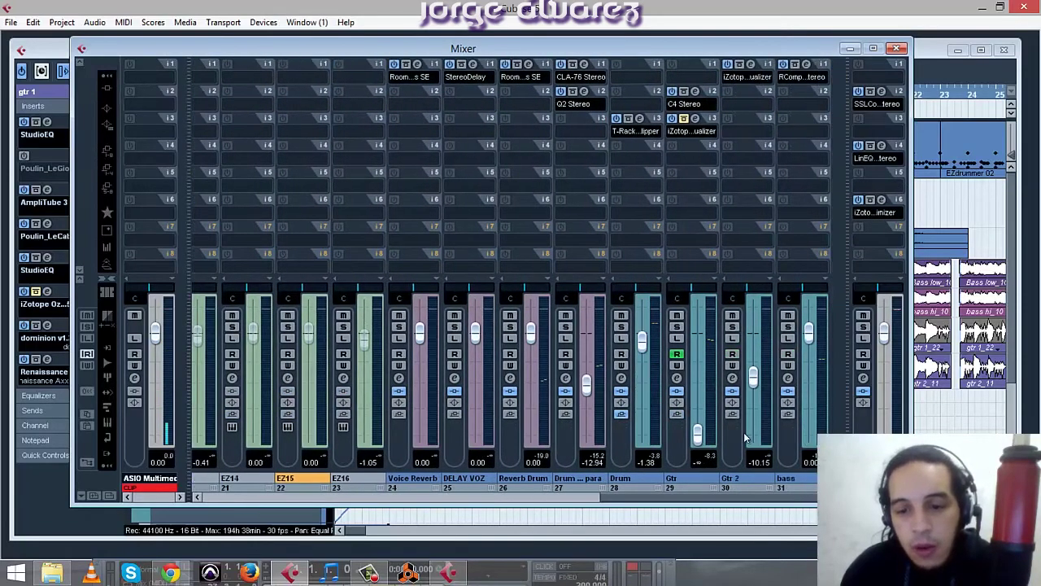
pyautogui.click(679, 444)
pyautogui.click(693, 99)
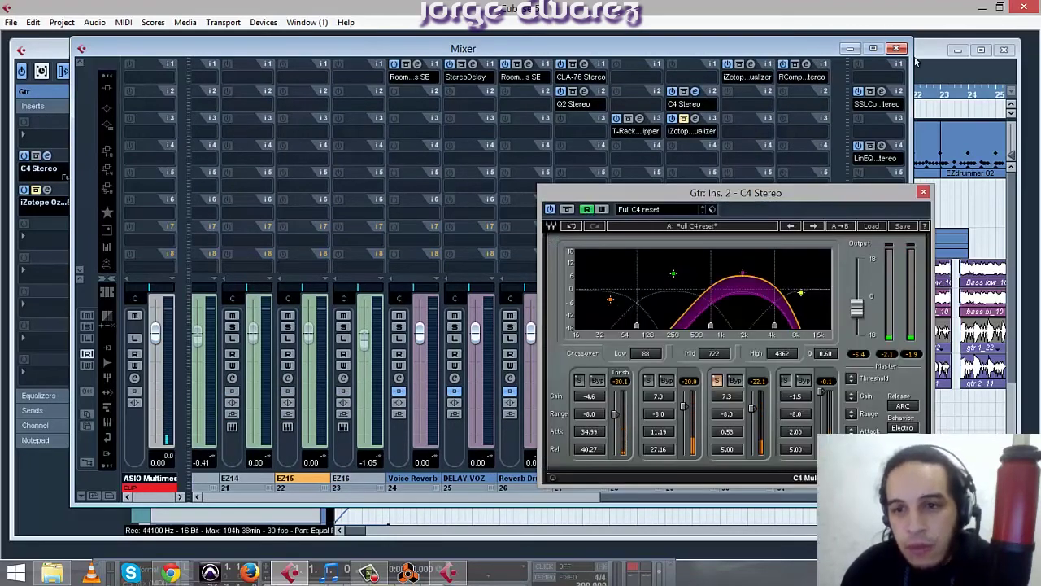
pyautogui.press('F3')
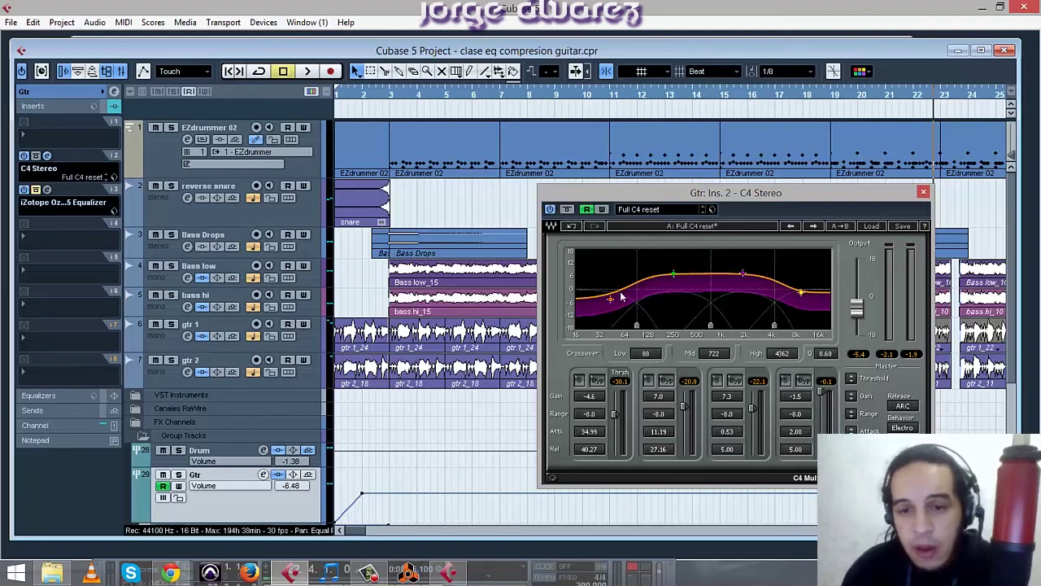
pyautogui.click(923, 192)
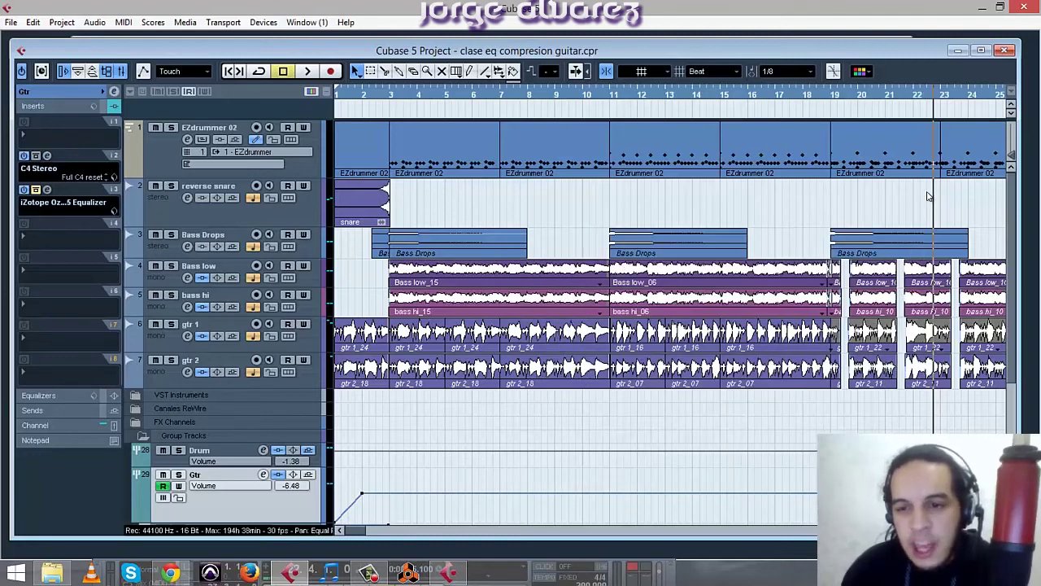